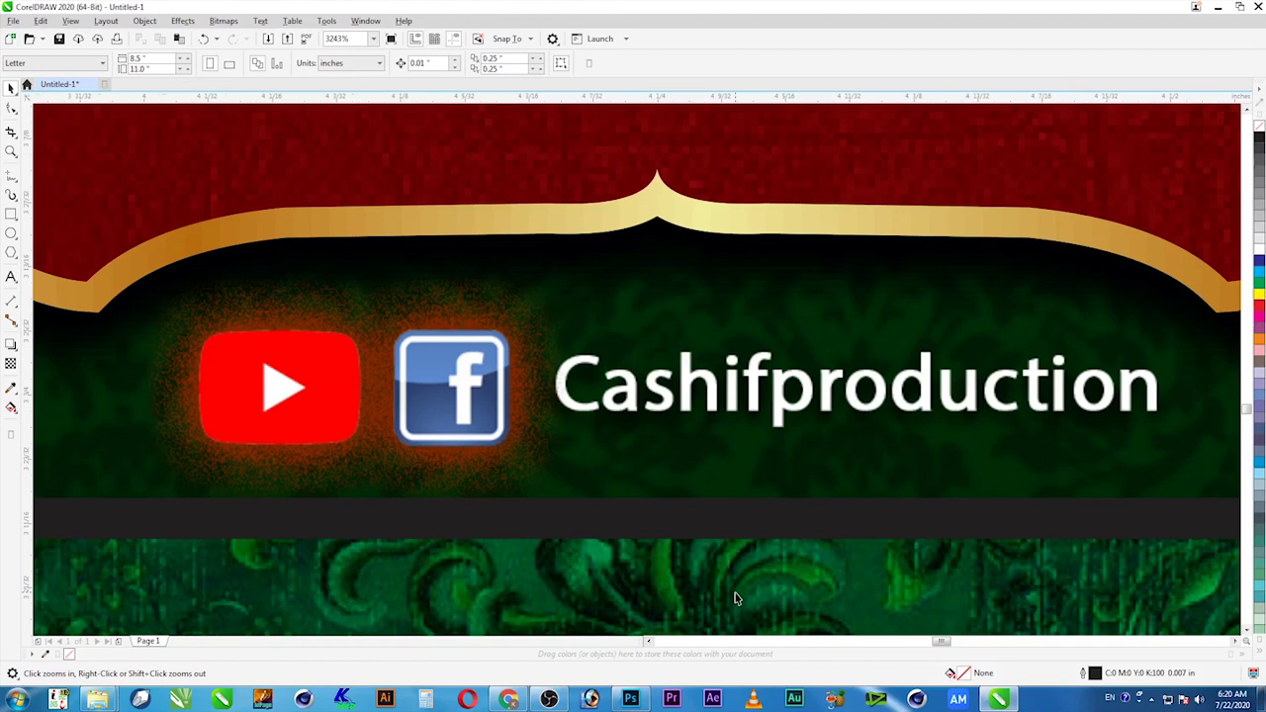
- Examine the poster design from the Arabic heading at its top to the red scroll below the grey ornamental frame
key("F4")
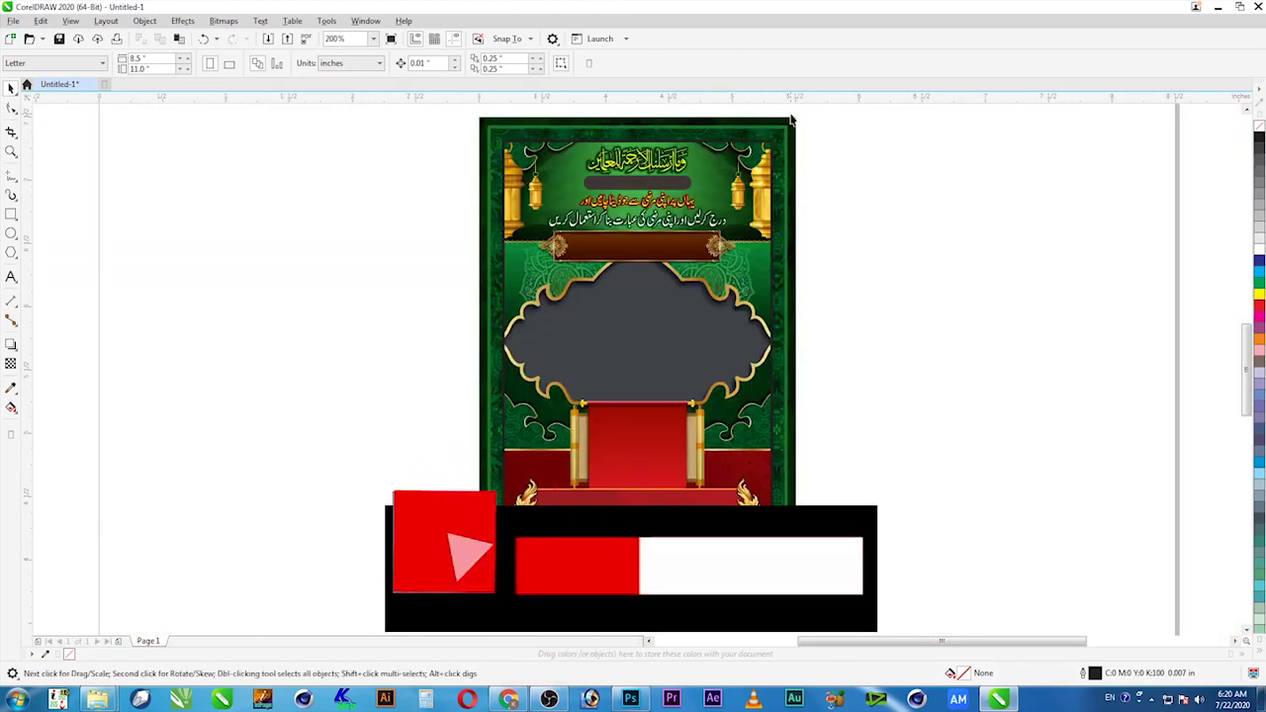
key("z")
left_click_drag(804, 114, 475, 217)
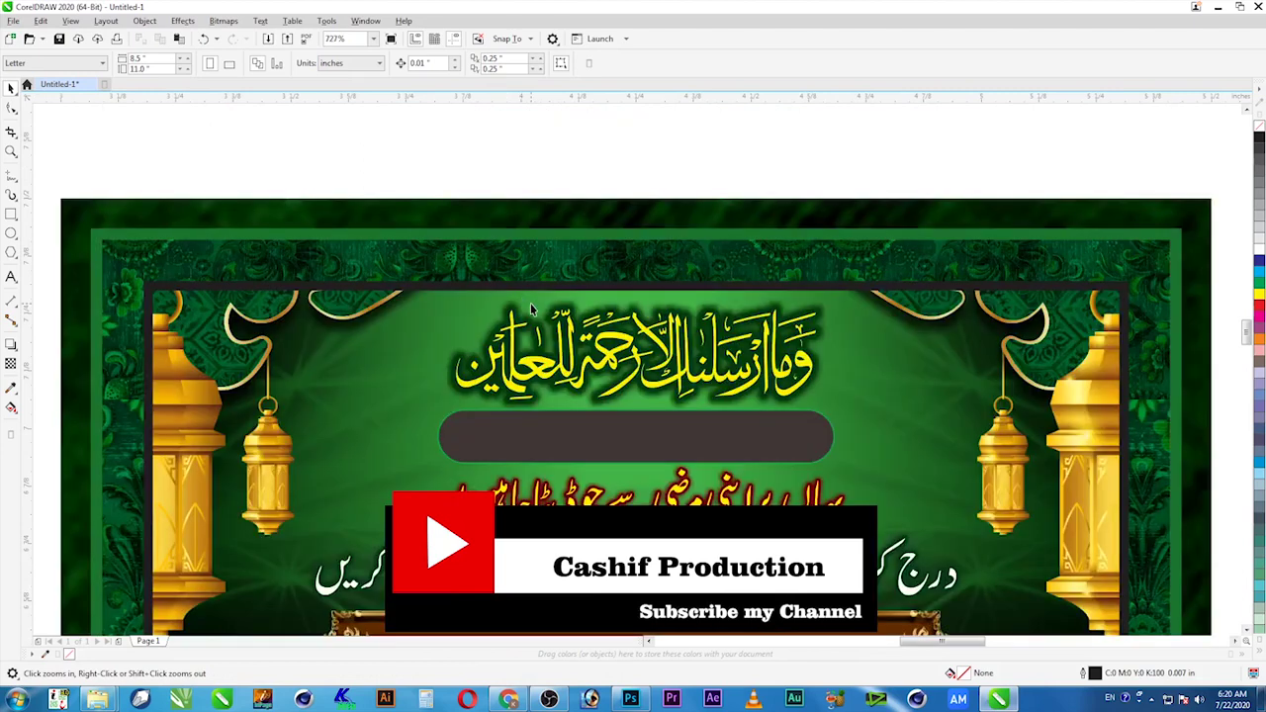
key("space")
left_click(294, 207)
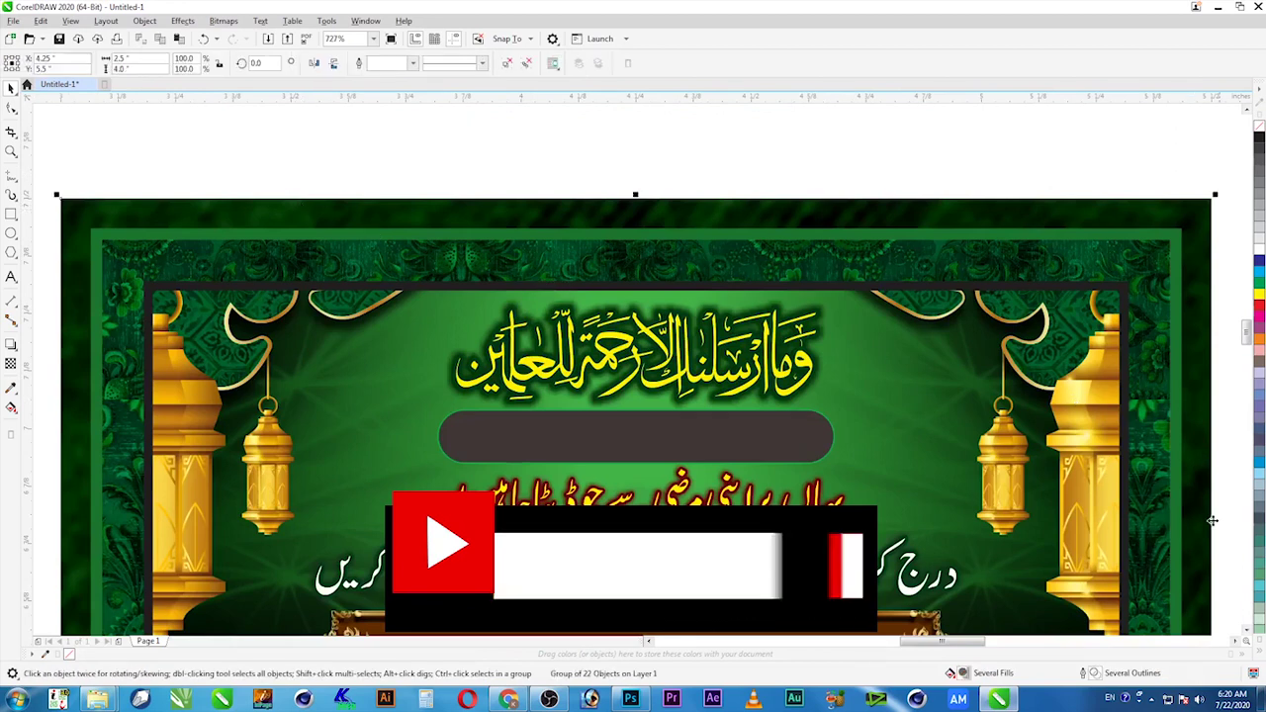
left_click(1249, 631)
left_click(1249, 632)
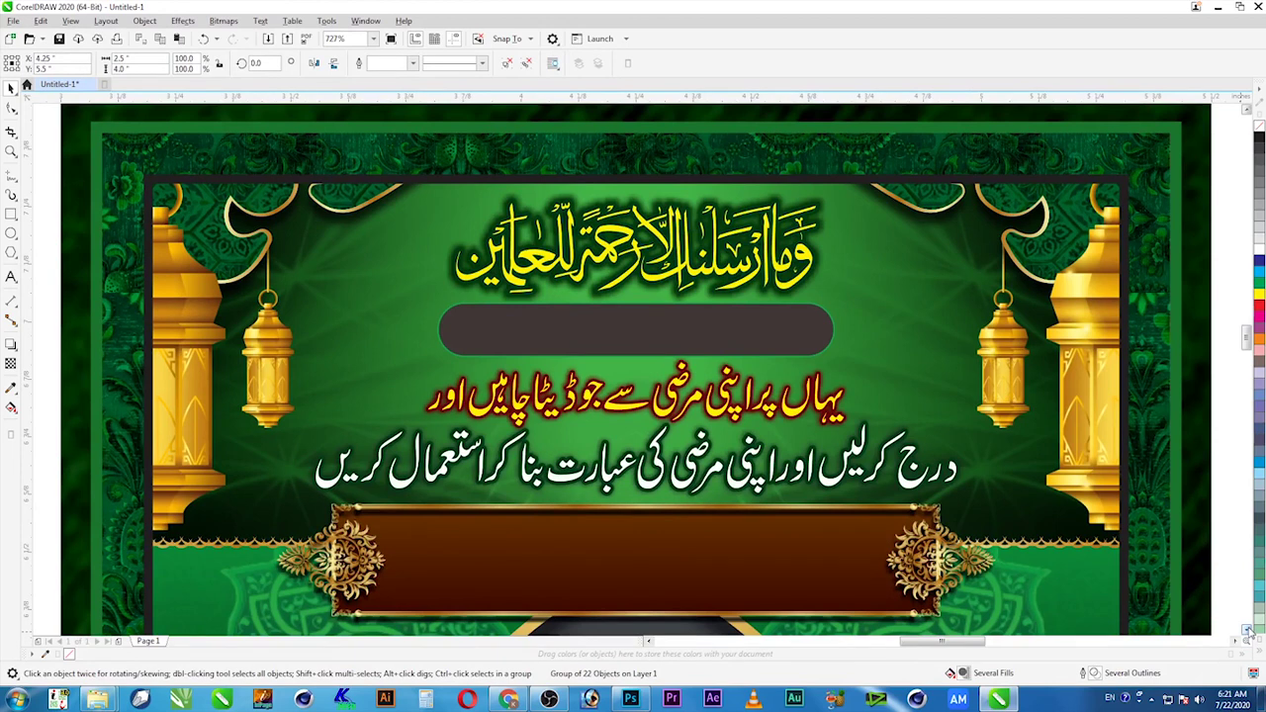
left_click(1249, 631)
left_click(1248, 631)
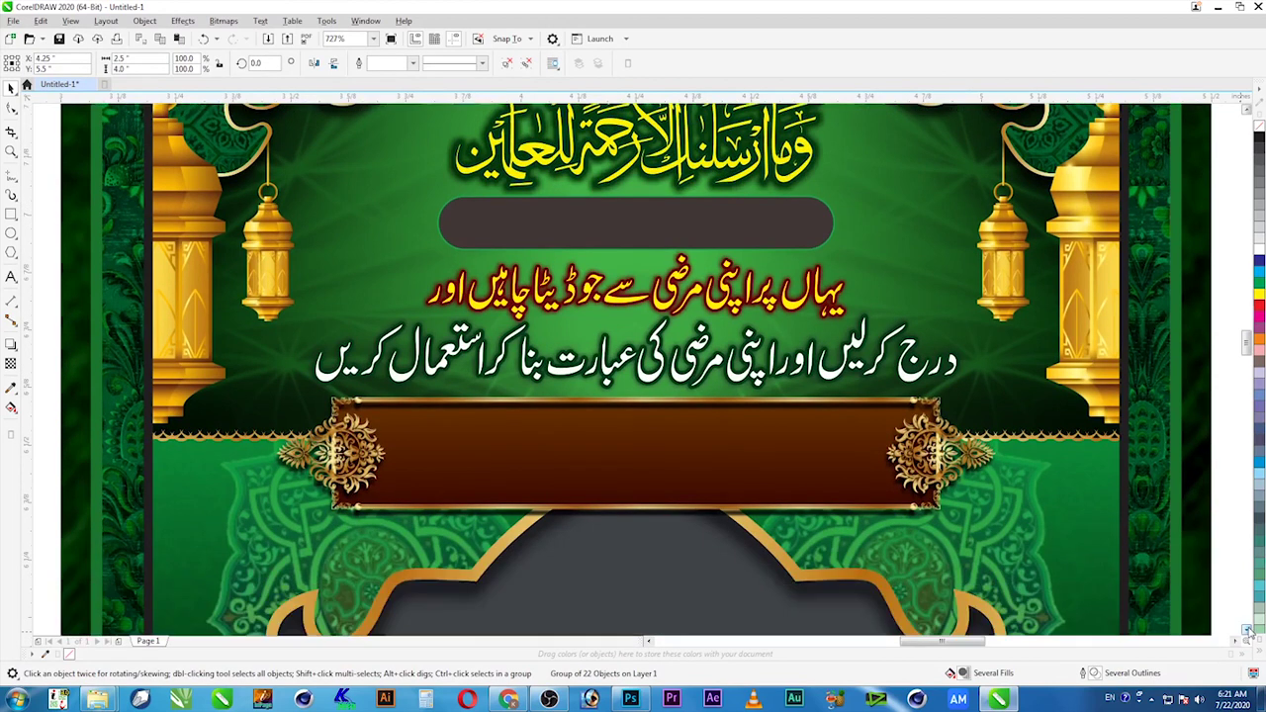
left_click(1249, 632)
left_click(1249, 632)
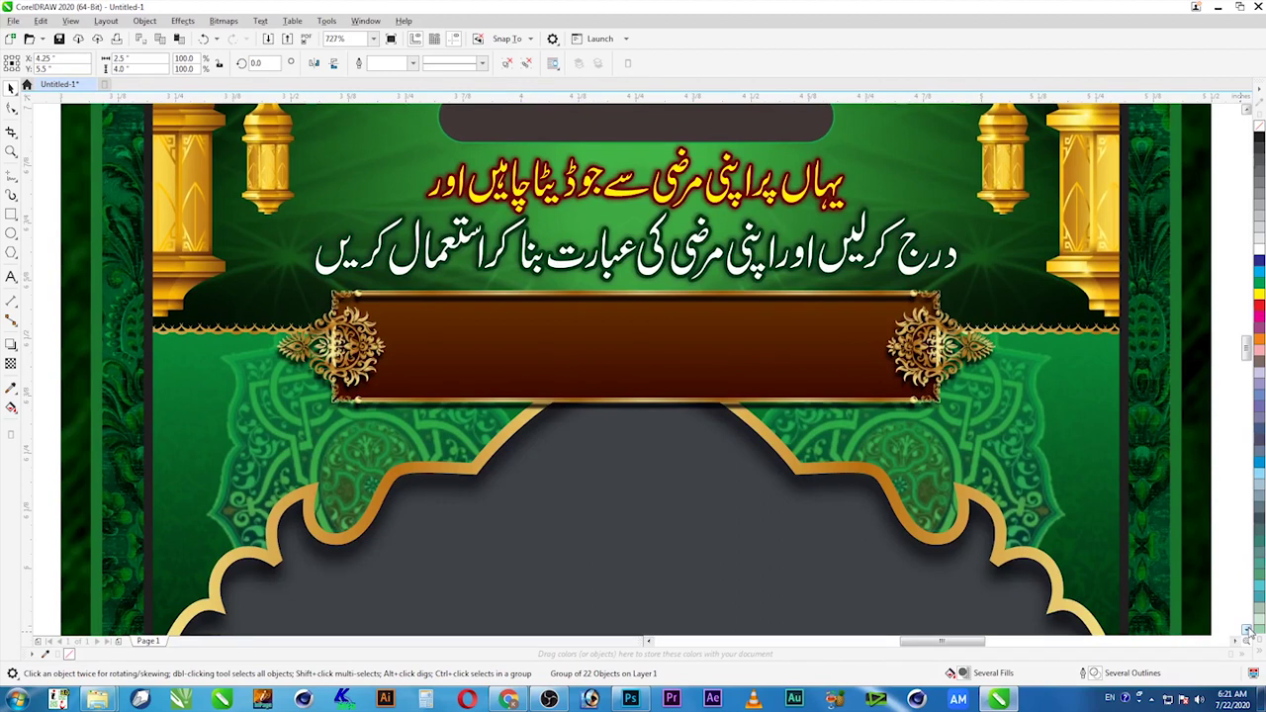
left_click(1248, 630)
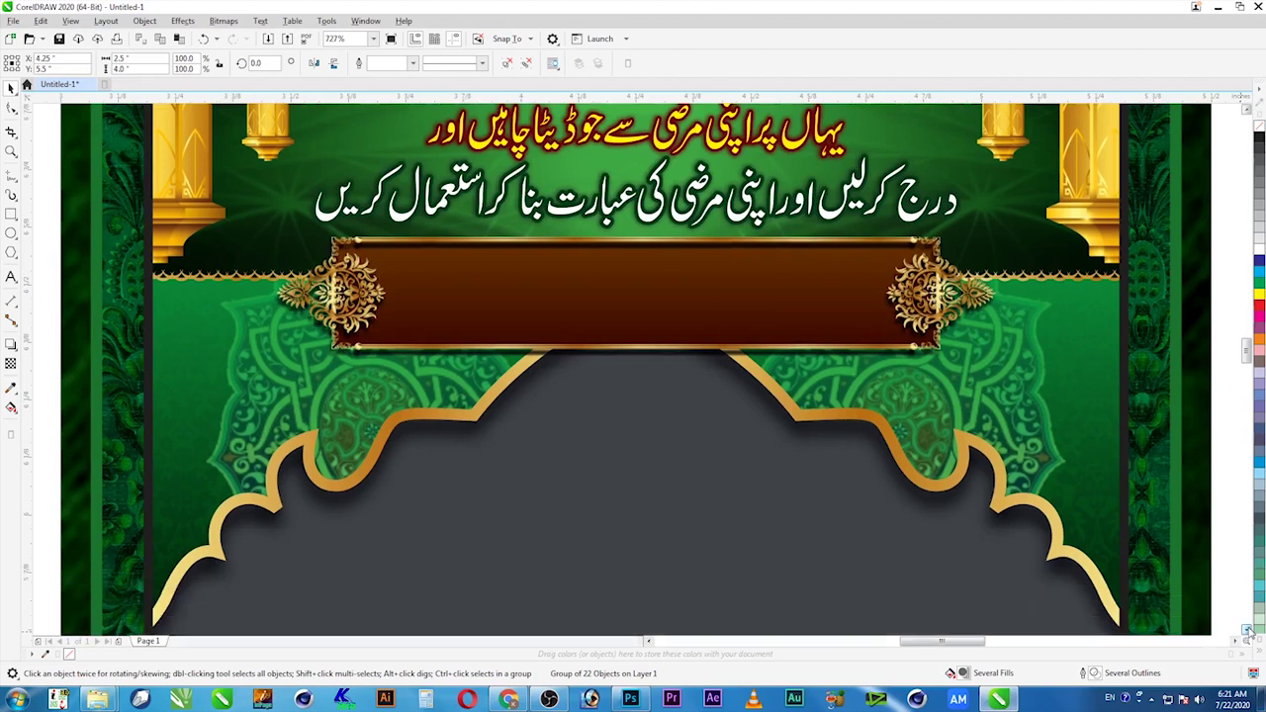
left_click(1249, 631)
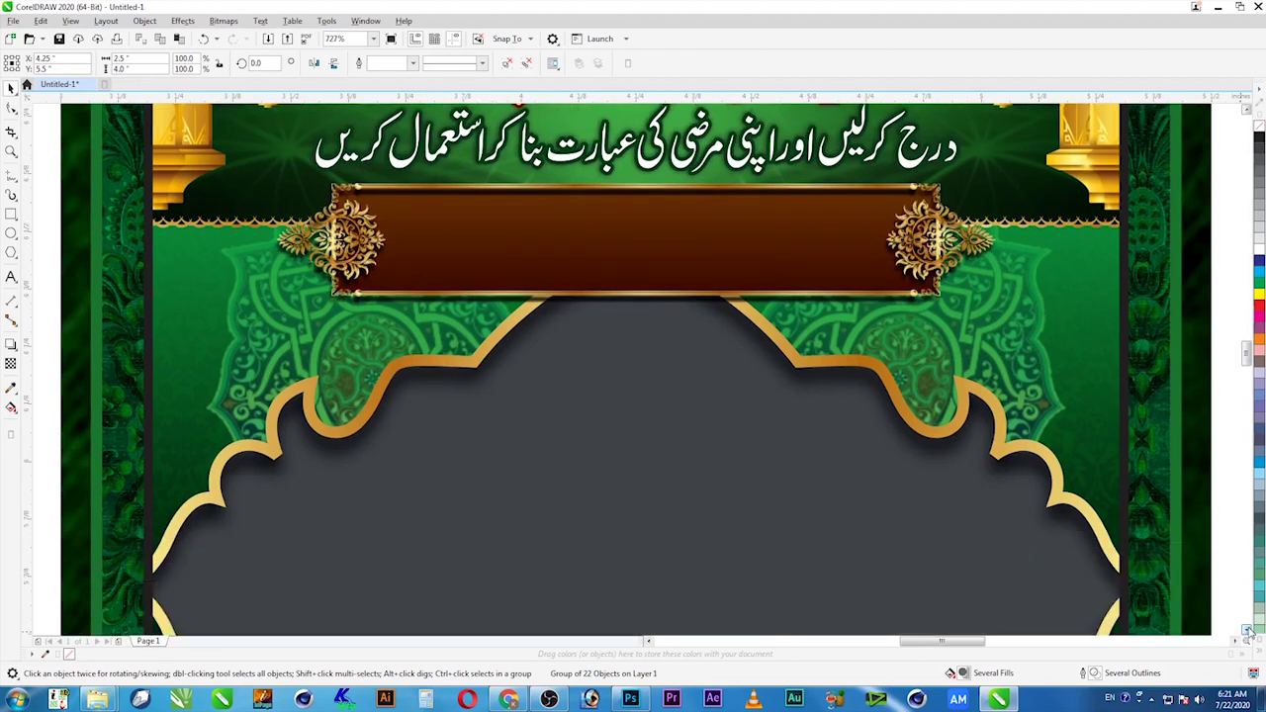
left_click(1249, 630)
left_click(1248, 630)
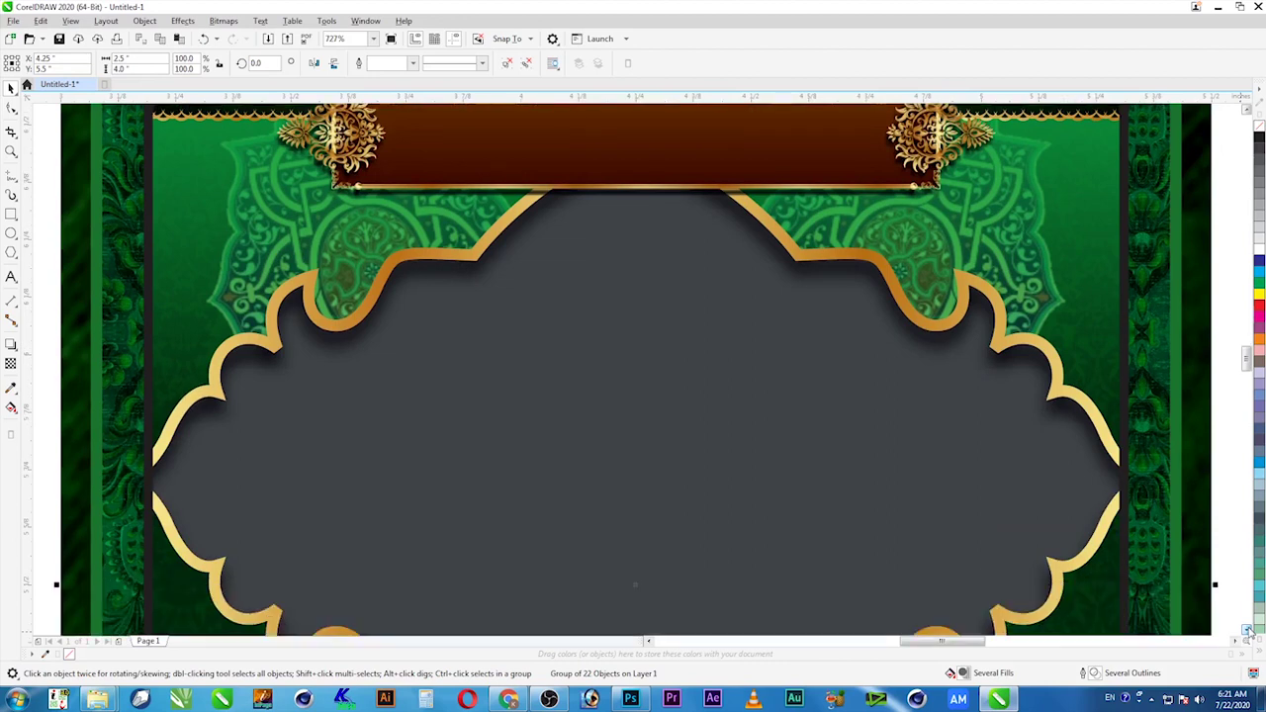
left_click(1248, 630)
left_click(1248, 631)
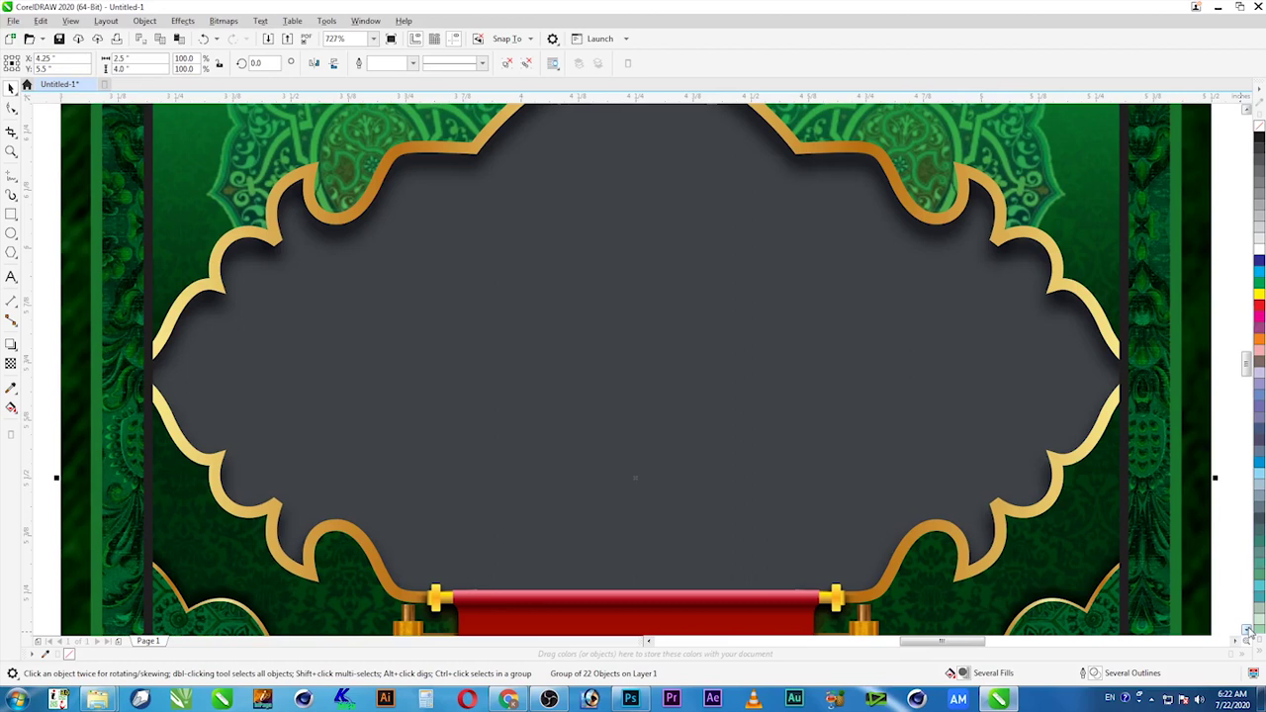
- Try to move the whole grouped poster to the left, away from the page centre
scroll(1108, 554, "down", 1)
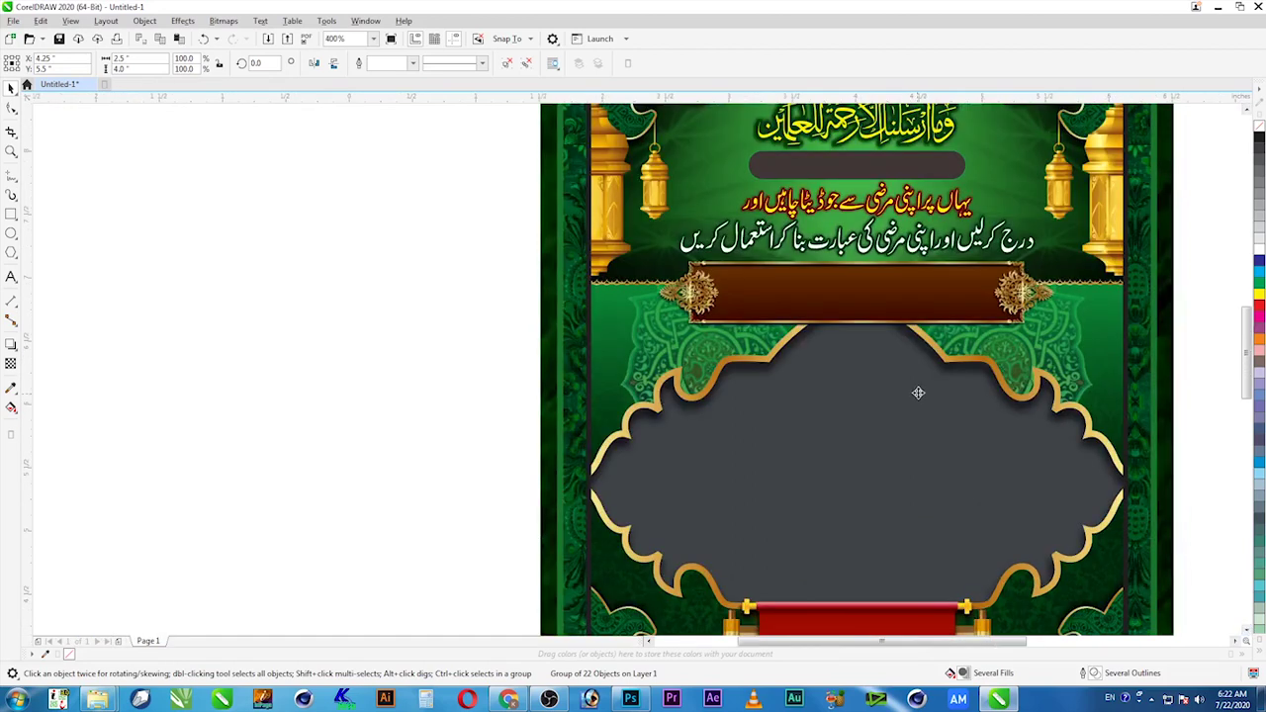
scroll(913, 399, "down", 1)
key("z")
left_click_drag(1054, 207, 717, 326)
left_click(855, 153)
scroll(855, 154, "down", 1)
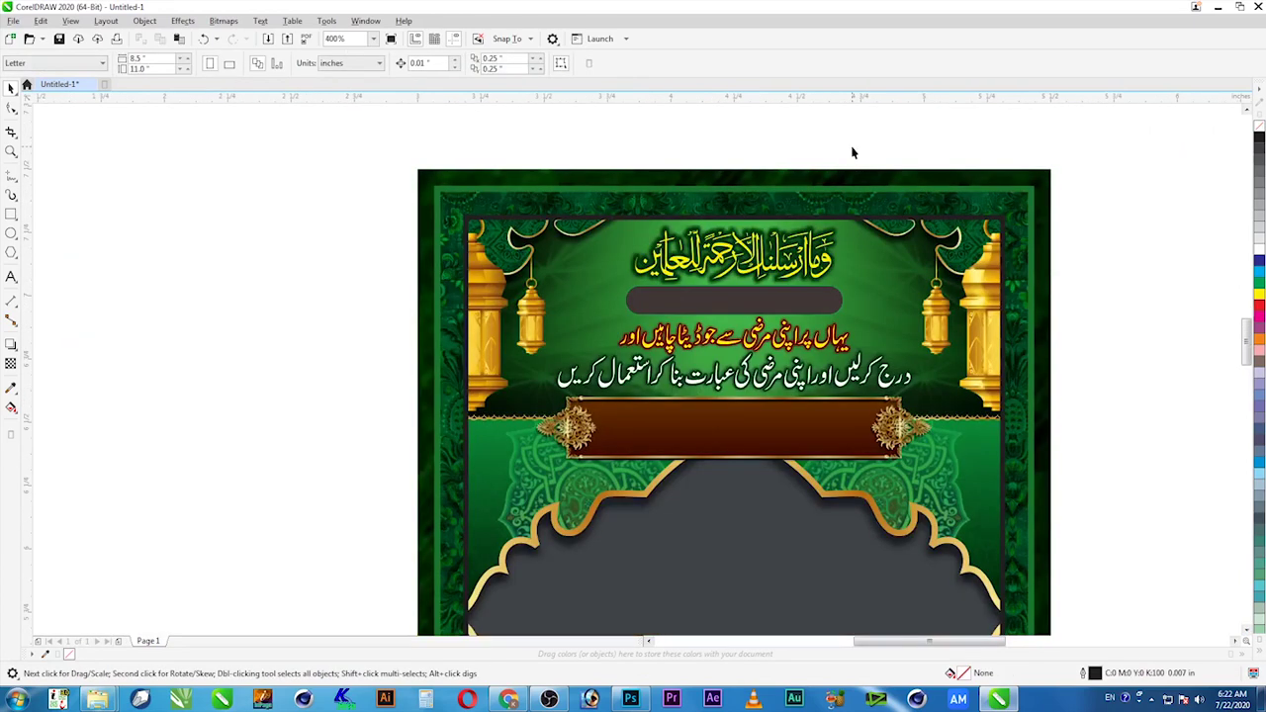
left_click(821, 186)
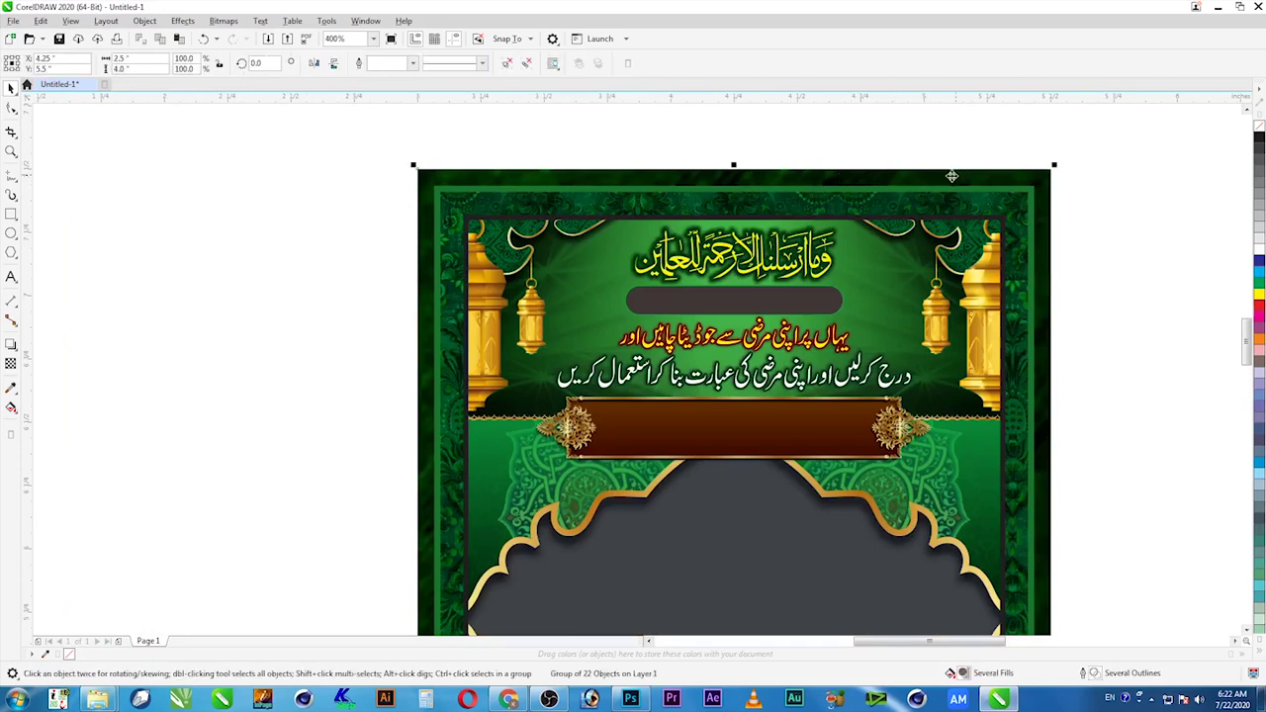
left_click_drag(980, 175, 380, 175)
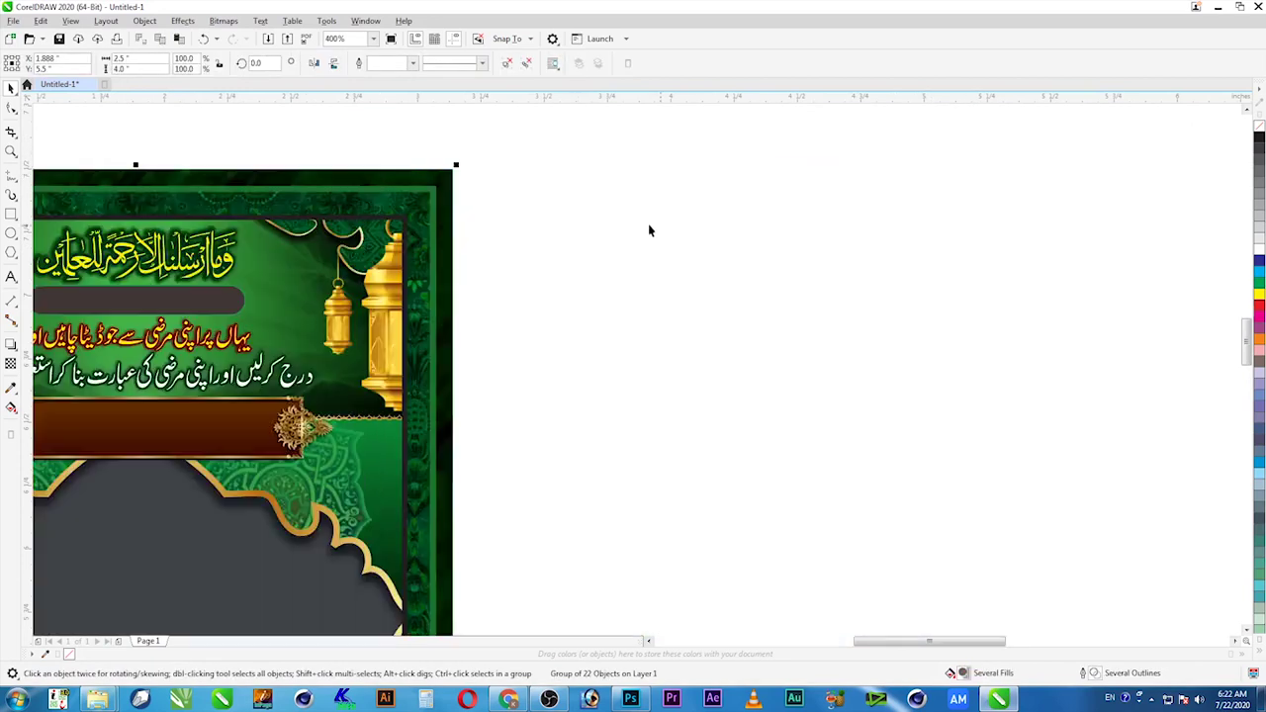
key("ctrl+z")
- Ungroup the poster and place its dark green textured background rectangle beside it, at X 1.56 inches
left_click(755, 147)
left_click(803, 182)
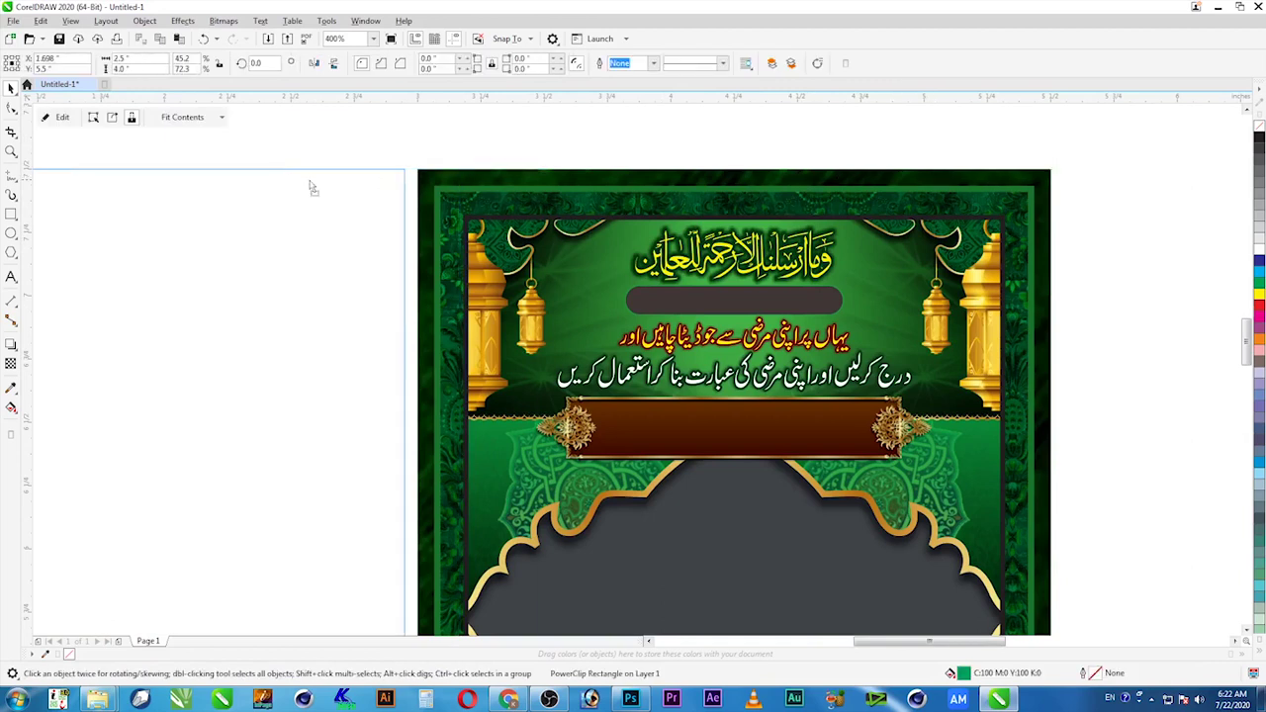
scroll(342, 233, "down", 1)
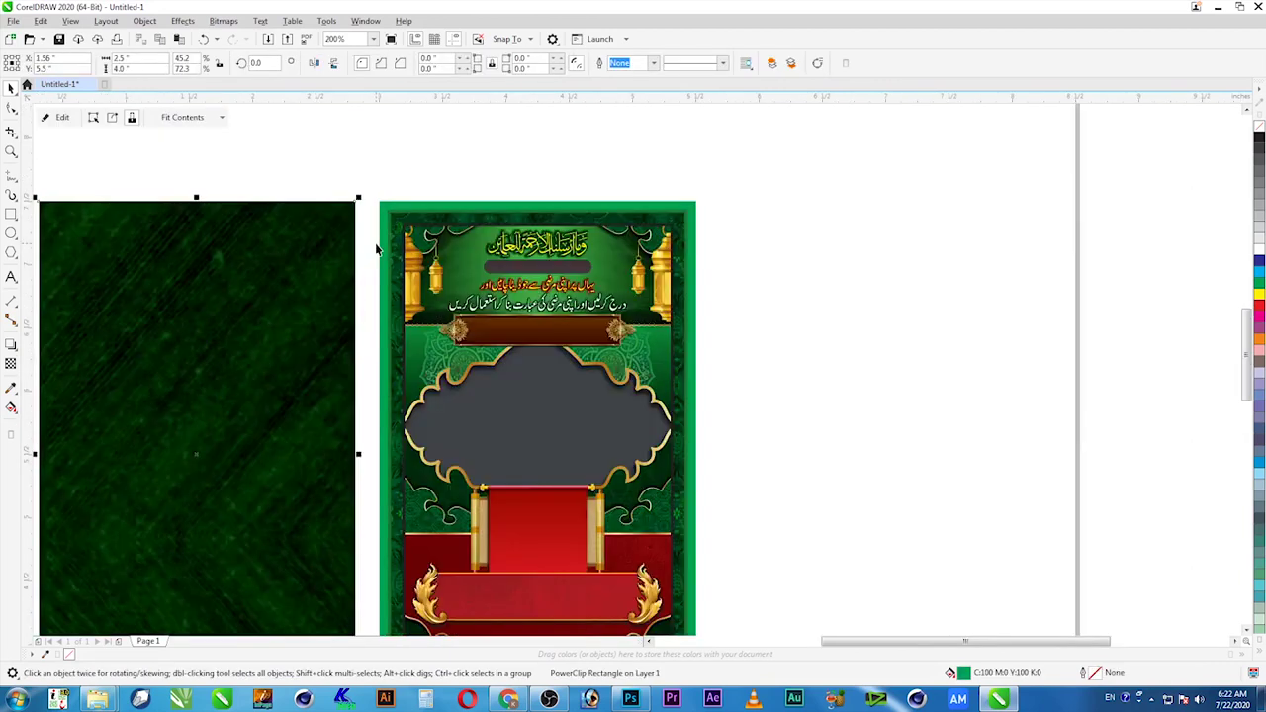
- Extract the contents of the background's PowerClip frame and try to take the dark green overlay off the grey texture
right_click(301, 233)
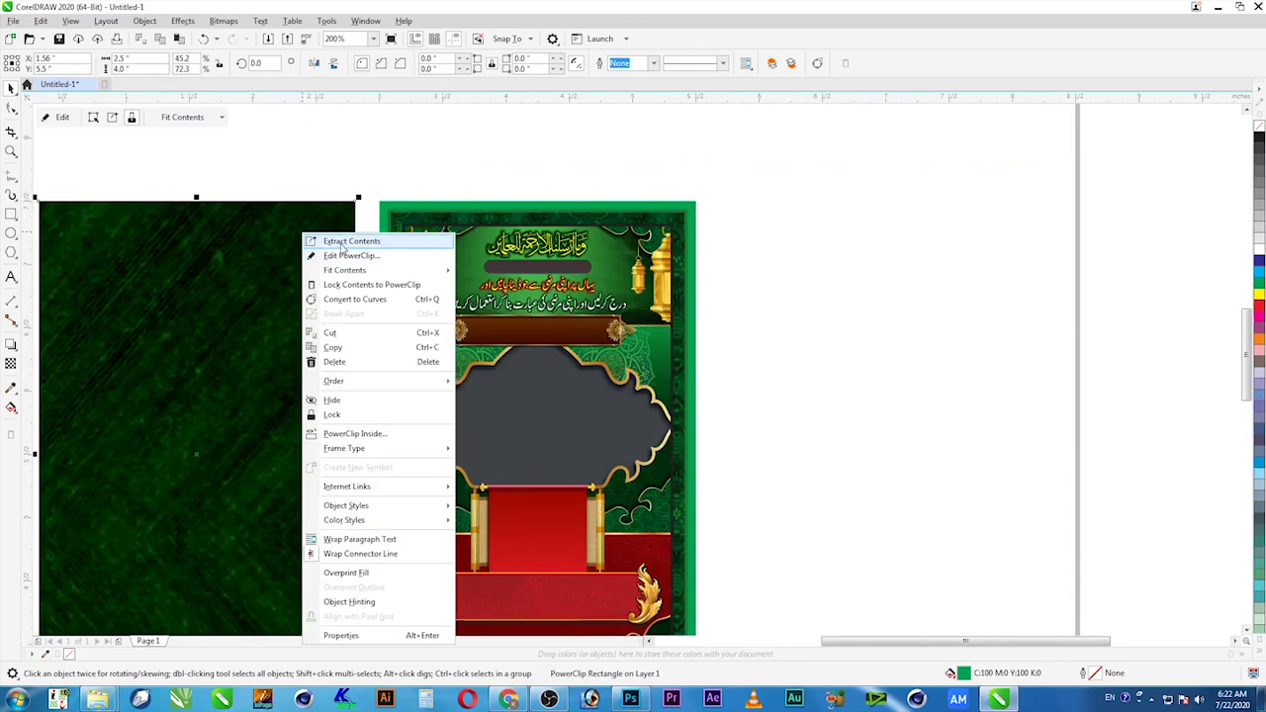
left_click(339, 244)
left_click(277, 256)
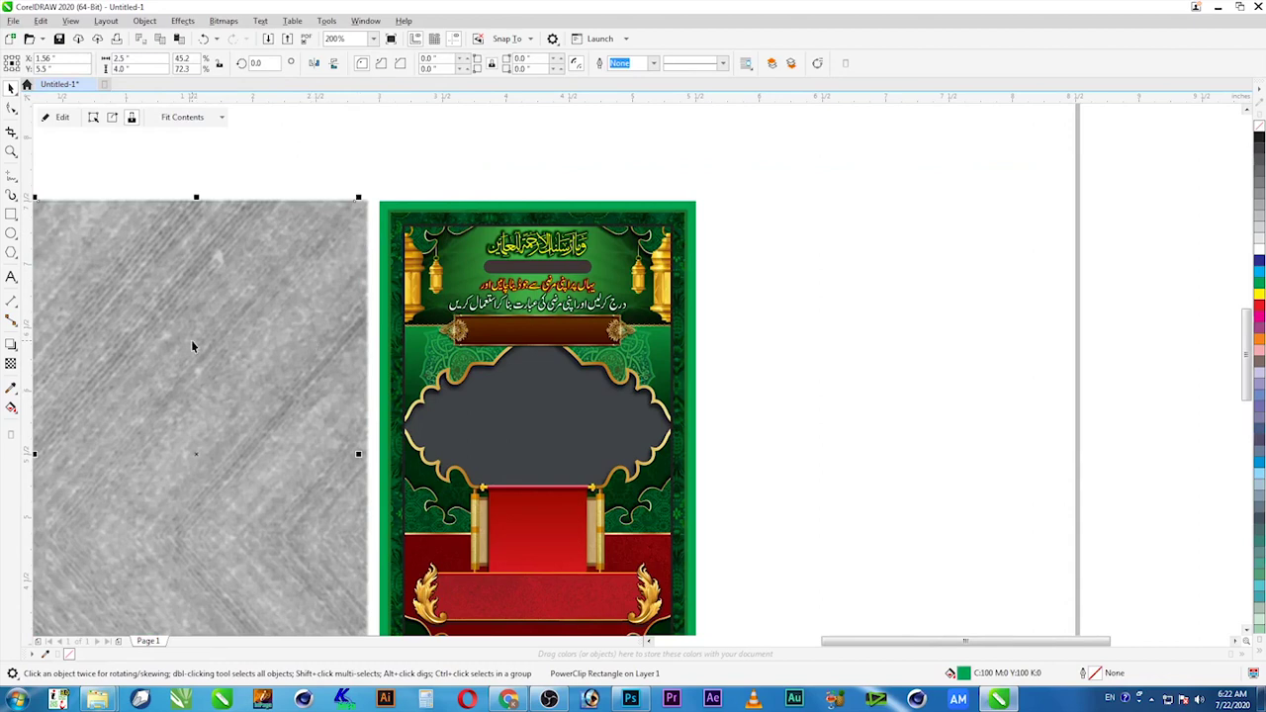
key("ctrl+z")
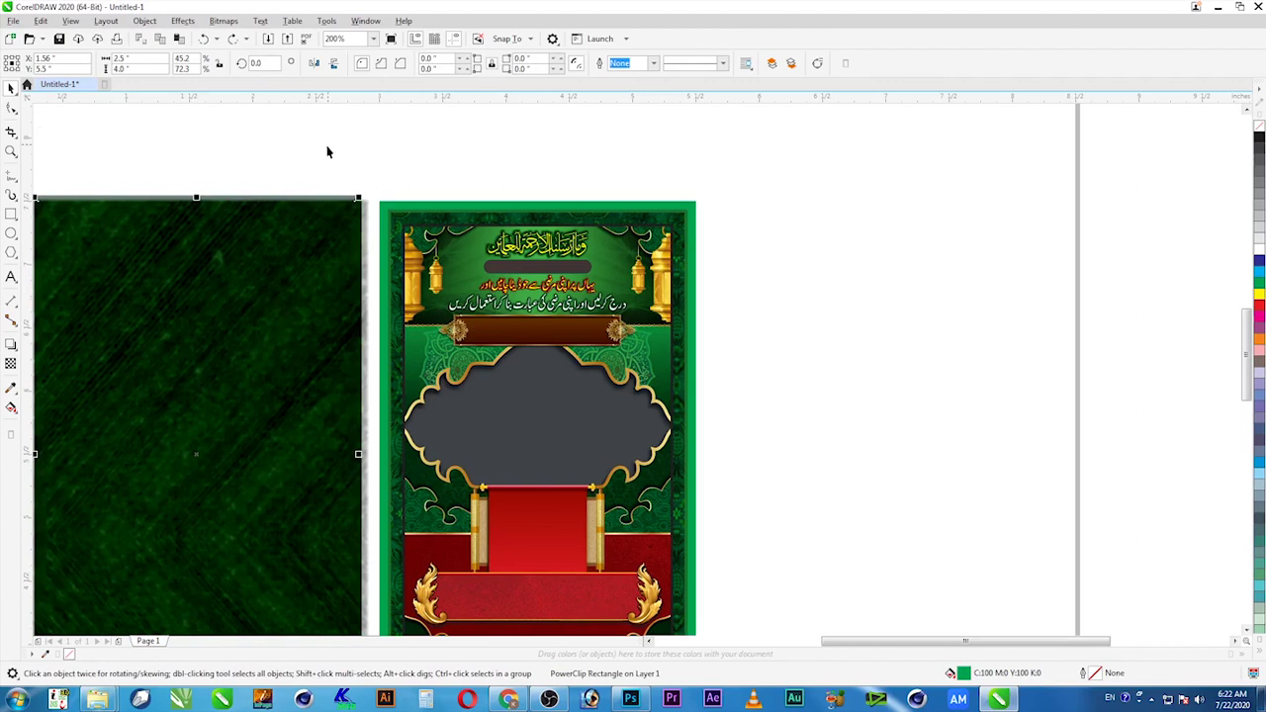
- Inspect the transparency of the dark green lens rectangle that covers the background texture
left_click(267, 260)
left_click(222, 259)
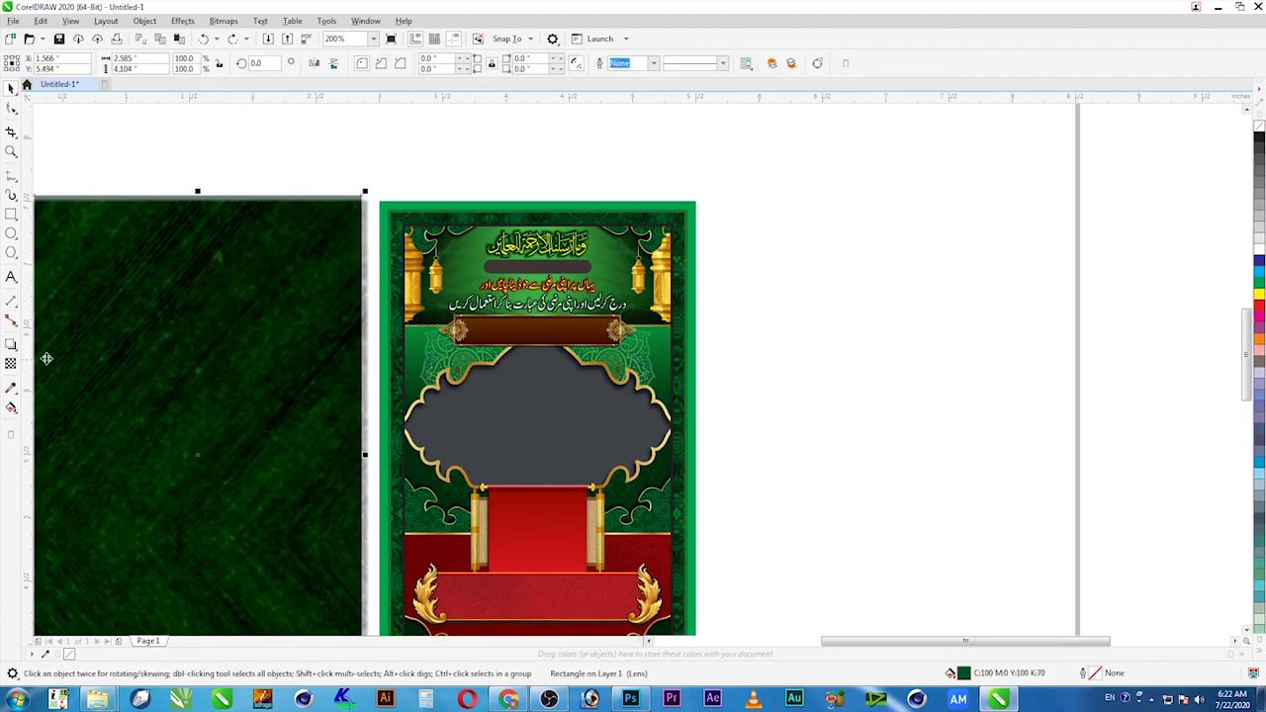
left_click(10, 363)
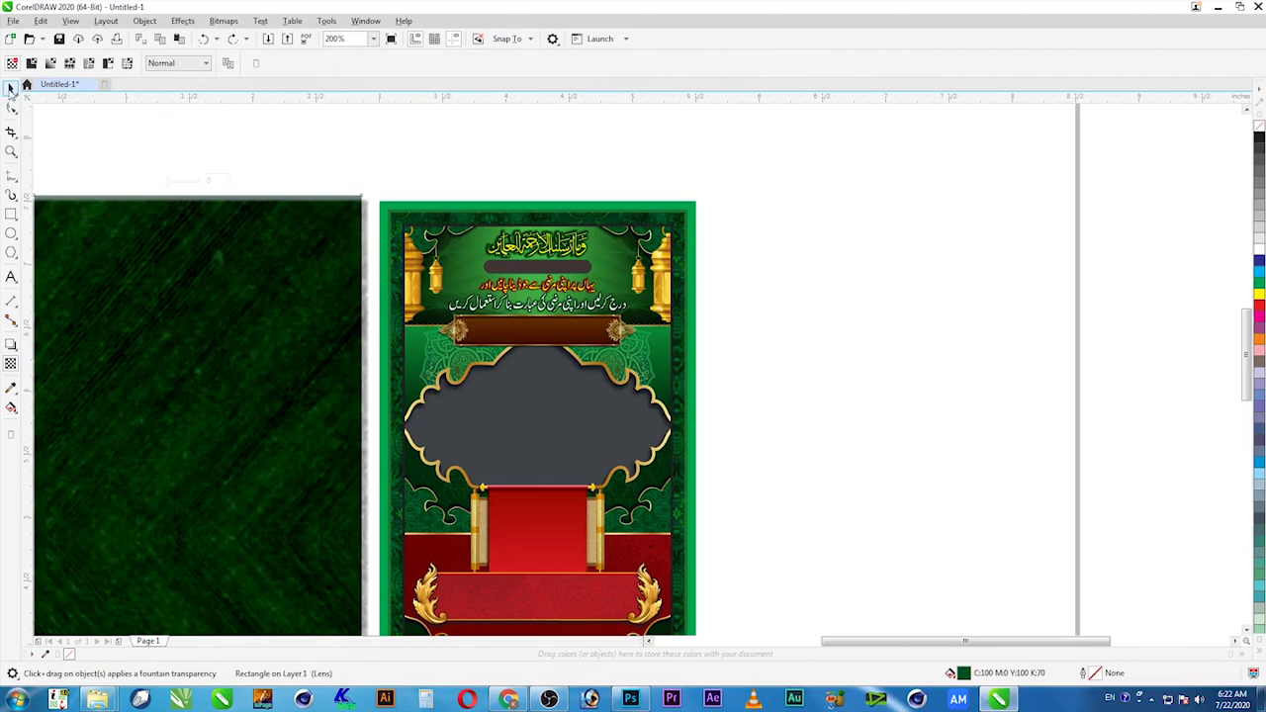
left_click(11, 90)
key("Escape")
- Restore the background texture inside its PowerClip frame and centre the frame on the page
left_click(206, 283)
left_click_drag(259, 241, 247, 299)
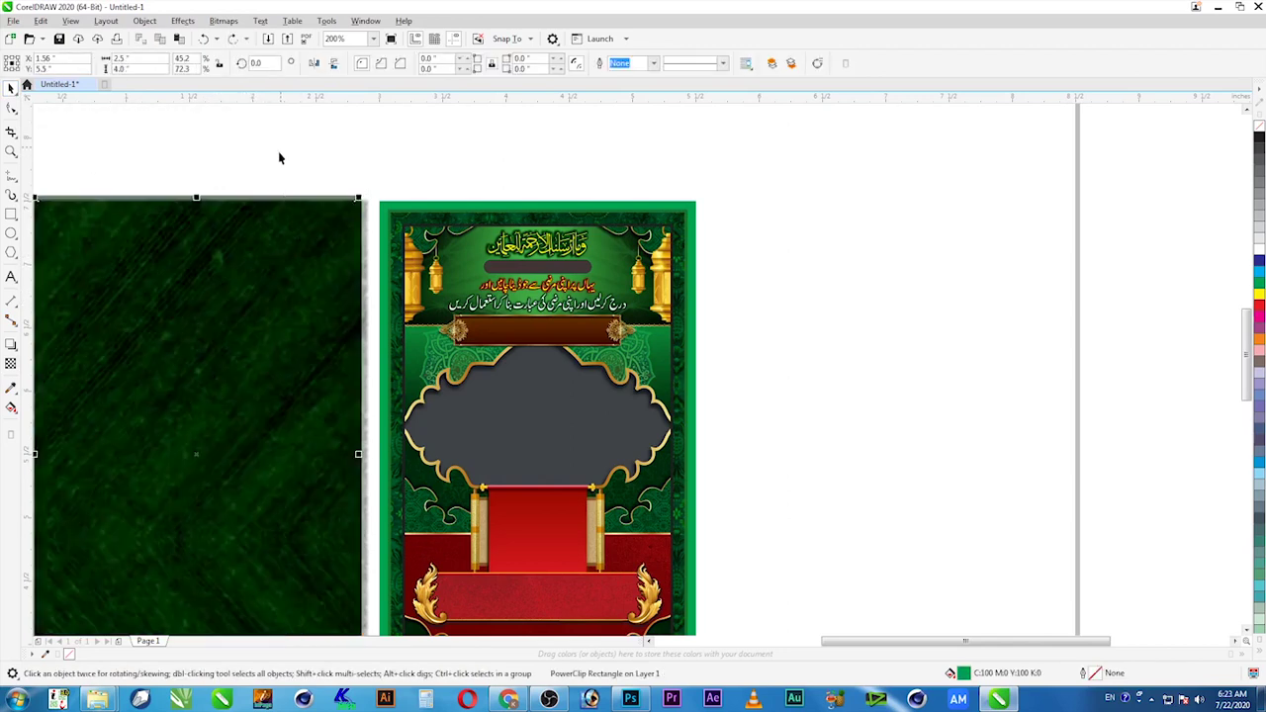
left_click(280, 153)
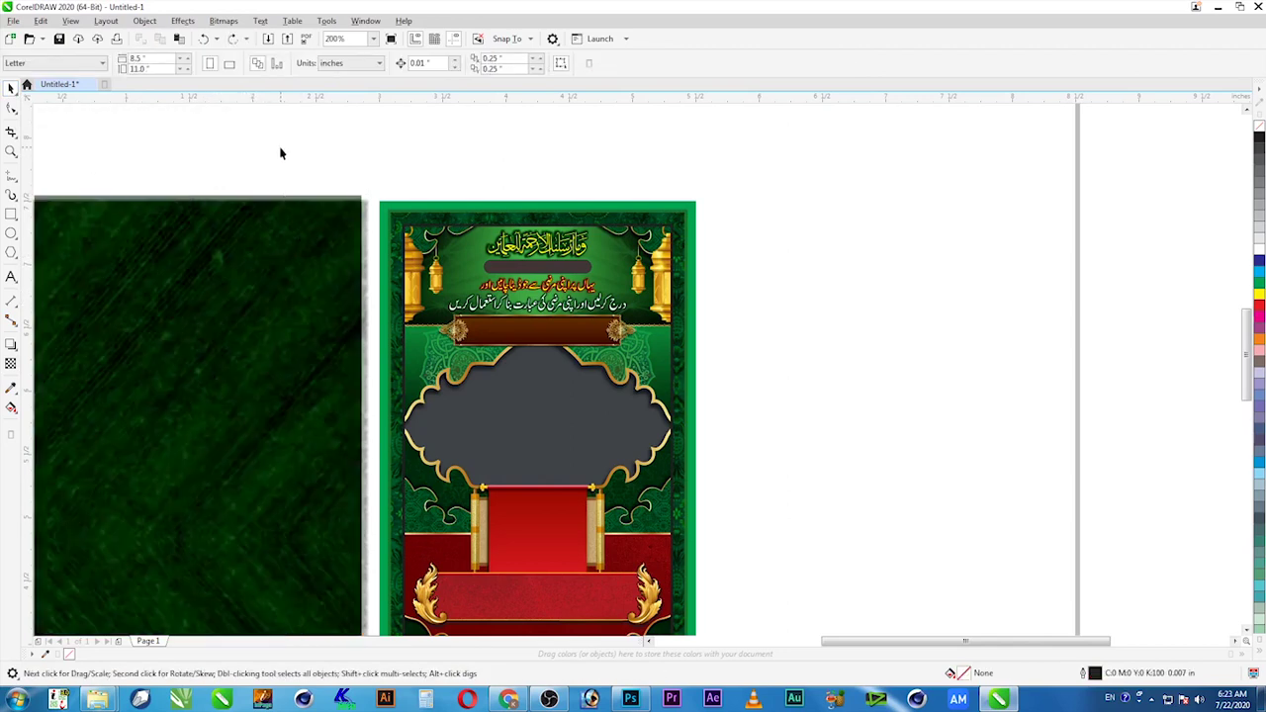
left_click(276, 253)
key("p")
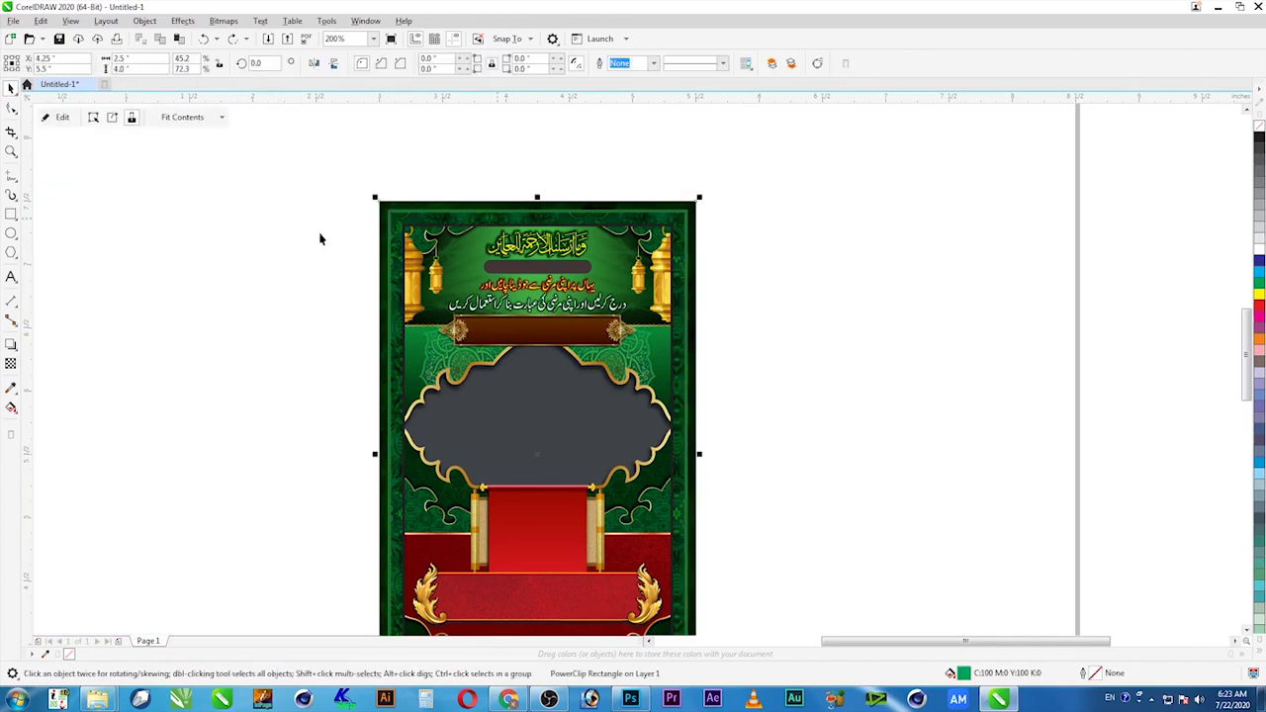
- Try to move the plain green border rectangle up and to the right, out from behind the patterned border
left_click(583, 159)
key("z")
left_click_drag(729, 190, 436, 351)
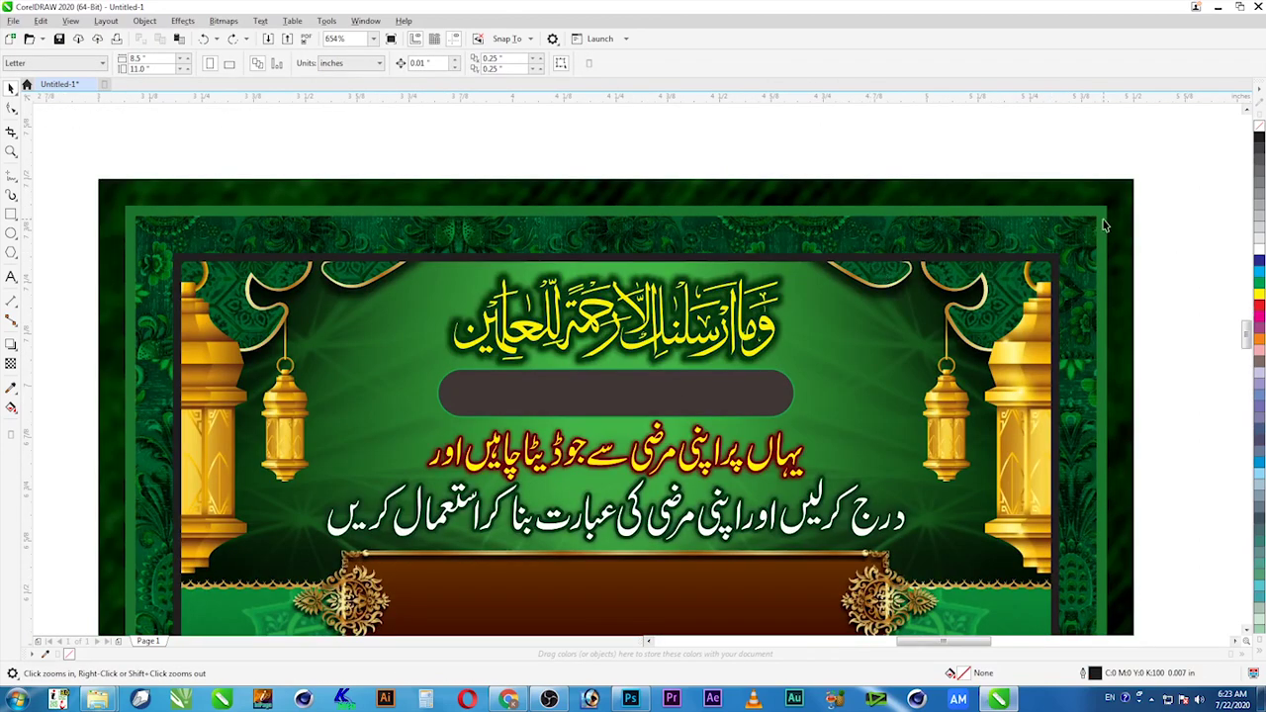
key("space")
left_click_drag(1105, 226, 1179, 207)
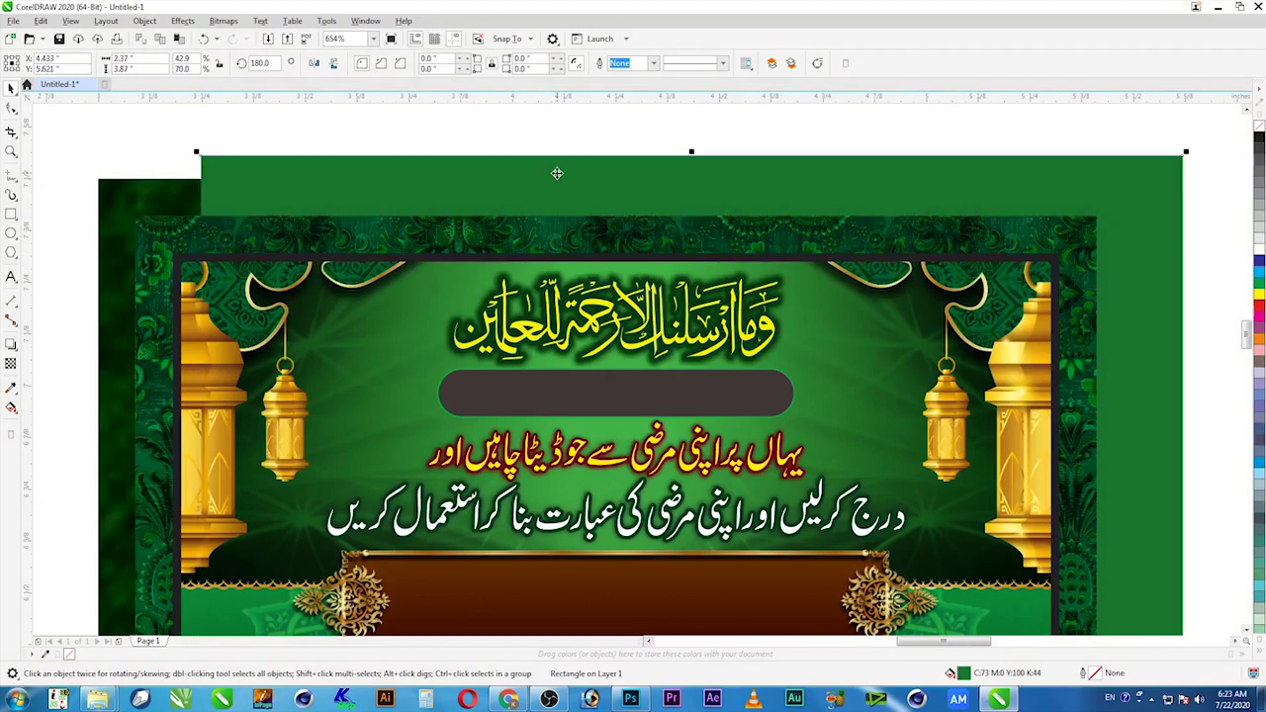
key("ctrl+z")
key("ctrl+z")
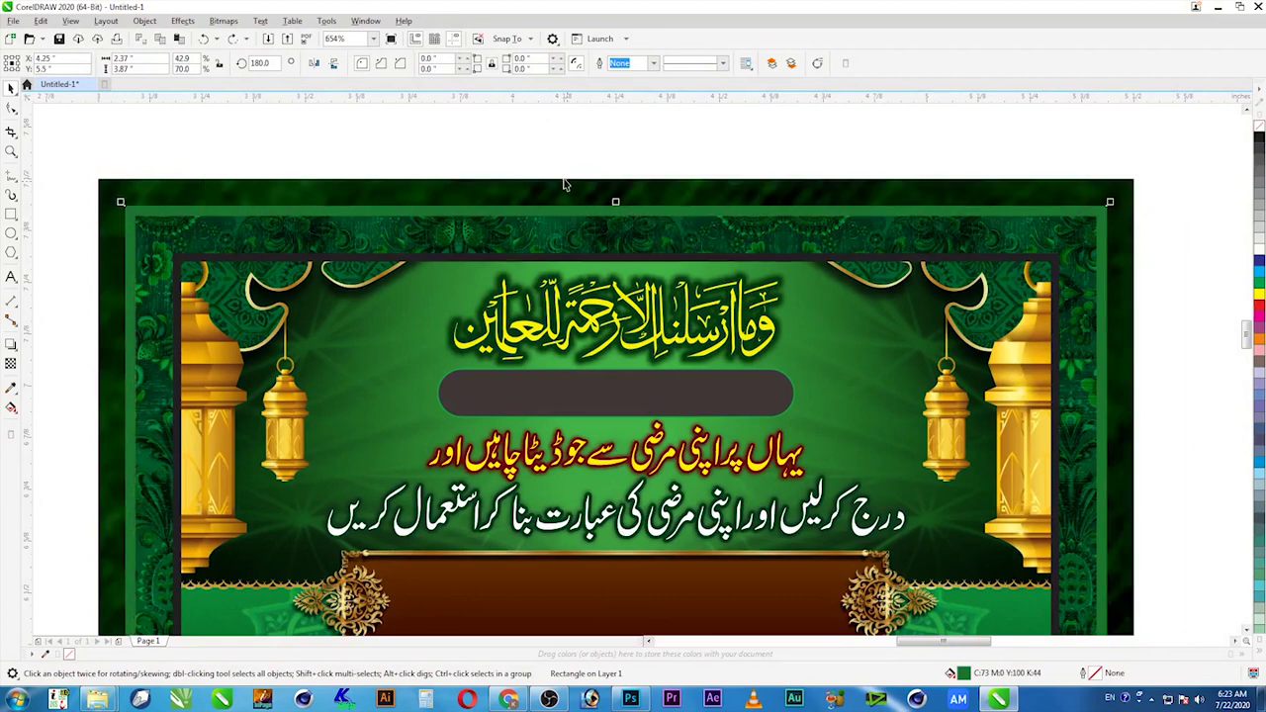
- Move the floral-patterned border PowerClip out to the left of the poster, at X 1.448 inches
left_click(1089, 254)
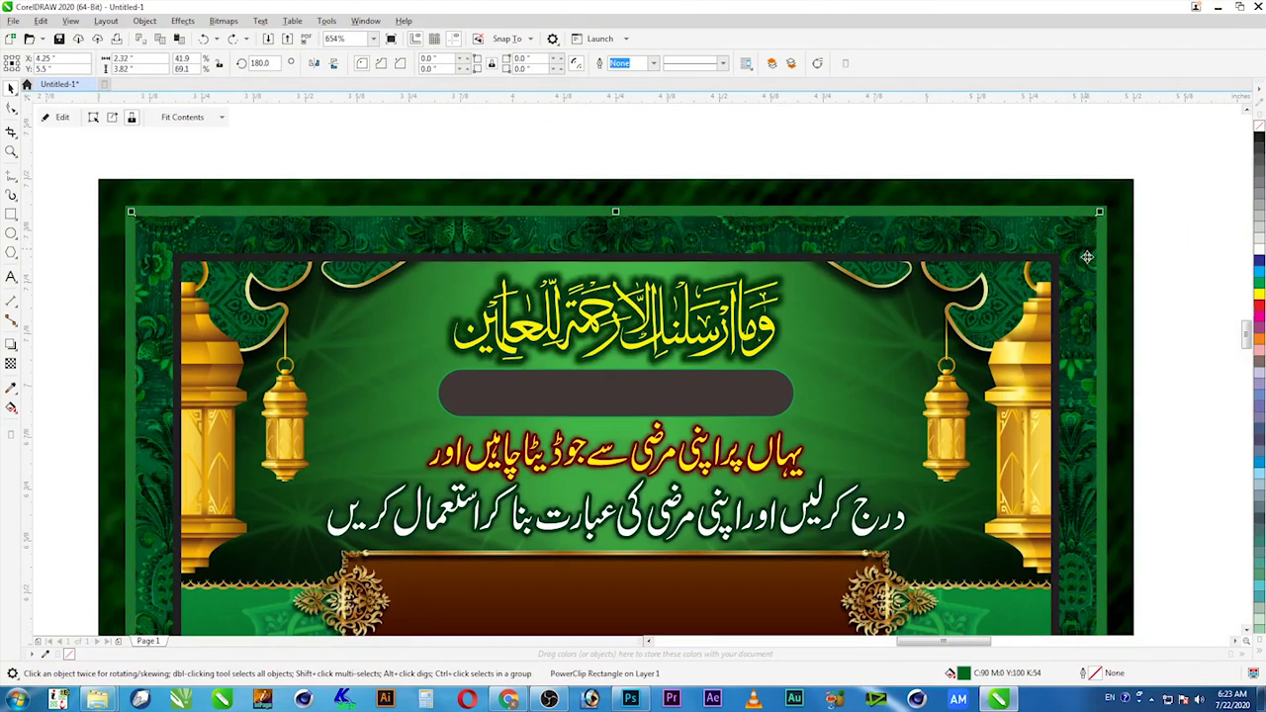
right_click(1082, 243)
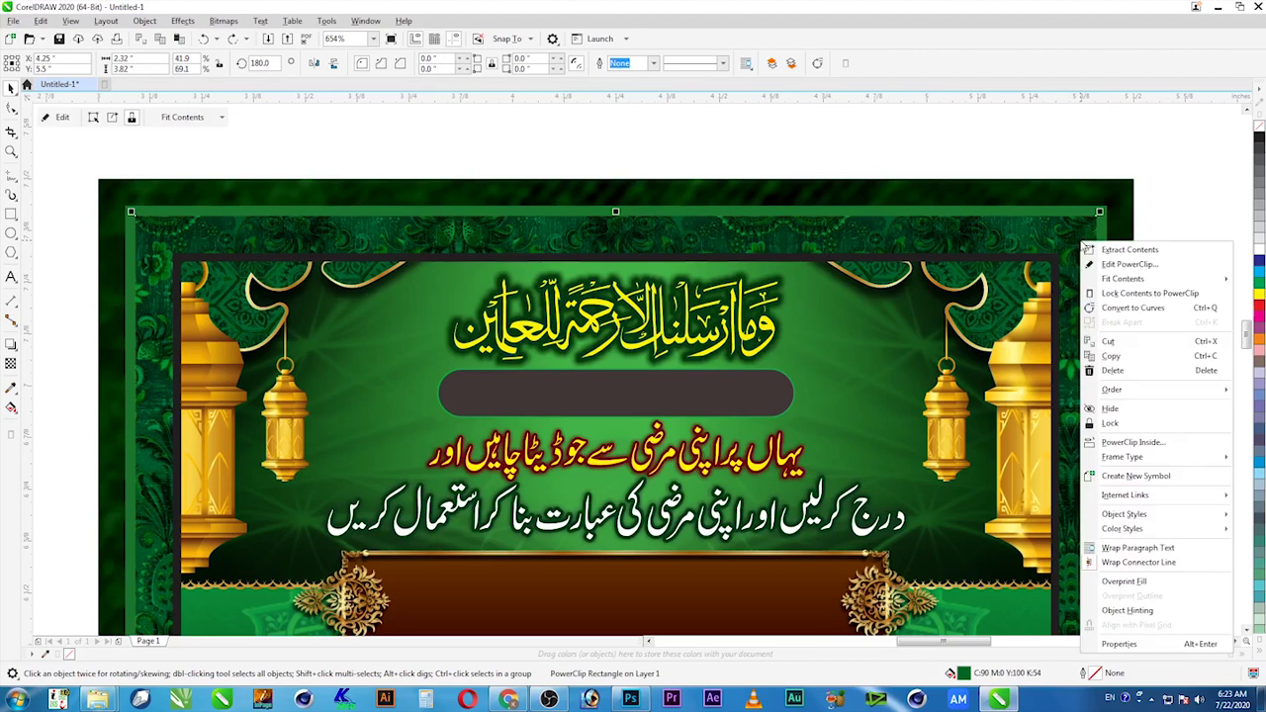
scroll(1086, 245, "down", 3)
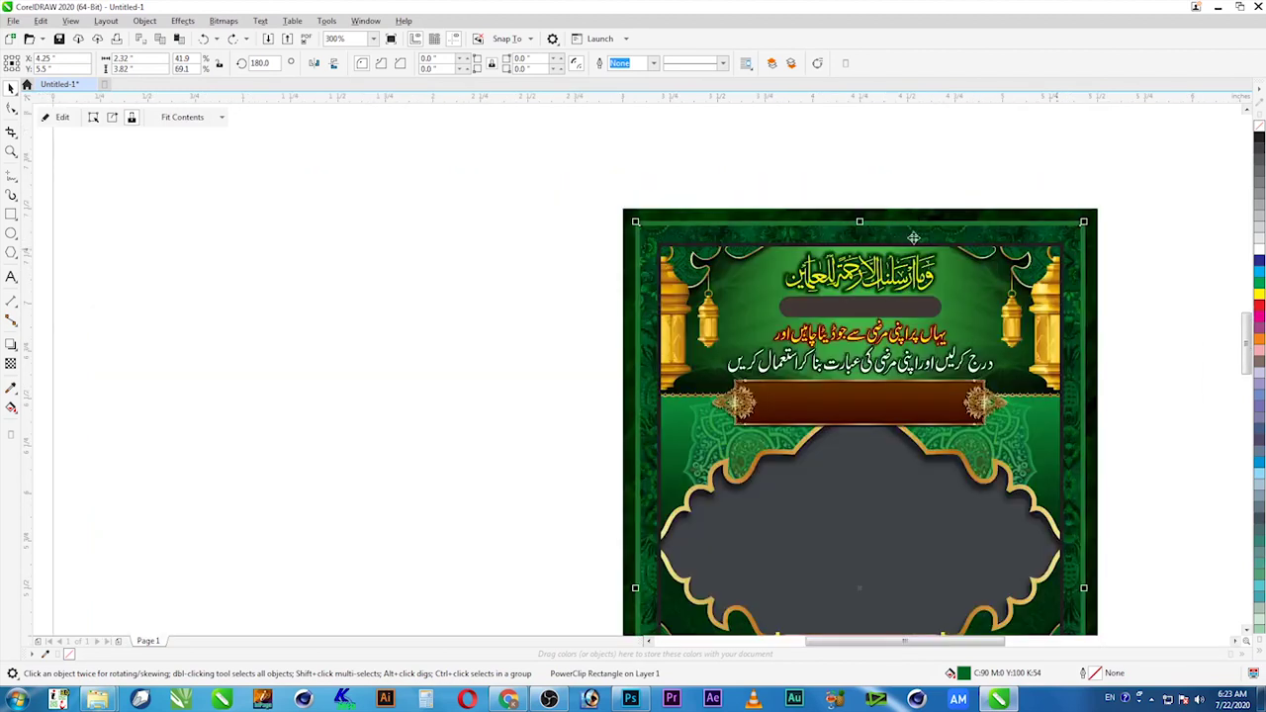
left_click_drag(1076, 232, 546, 234)
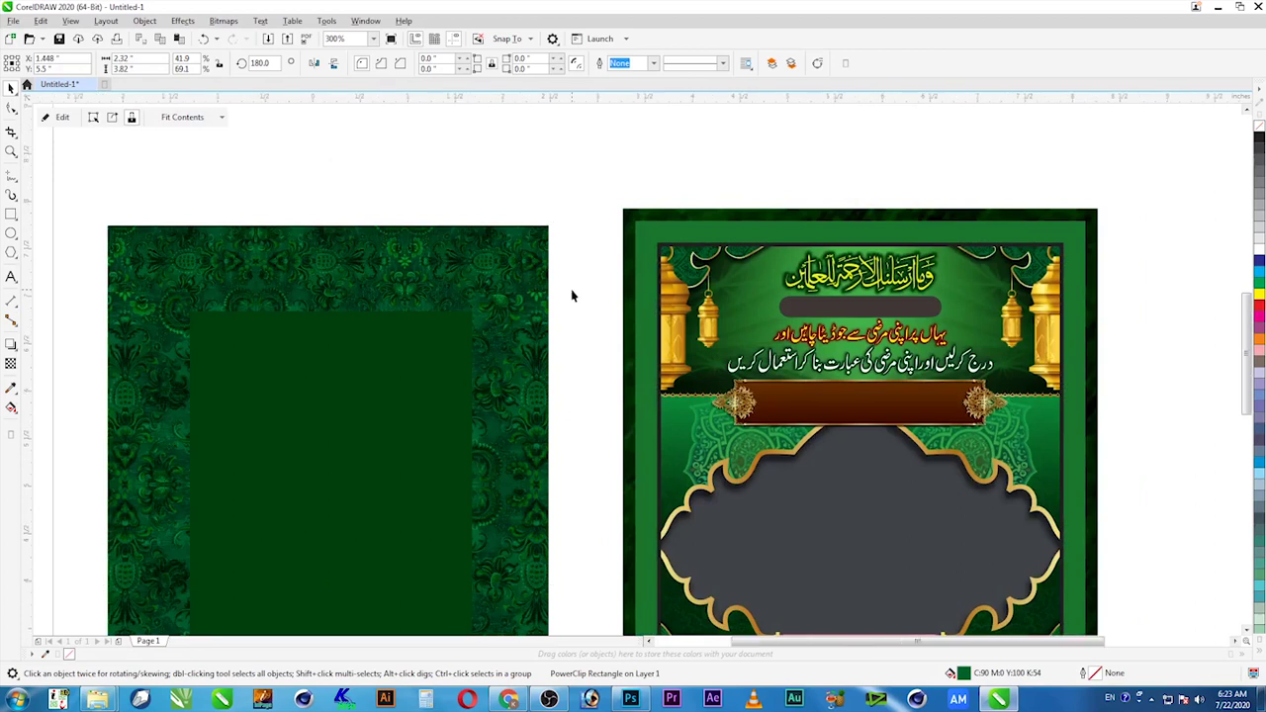
- Extract the contents of the floral-patterned border's PowerClip frame beside the poster
scroll(570, 289, "down", 2)
key("z")
scroll(616, 274, "up", 1)
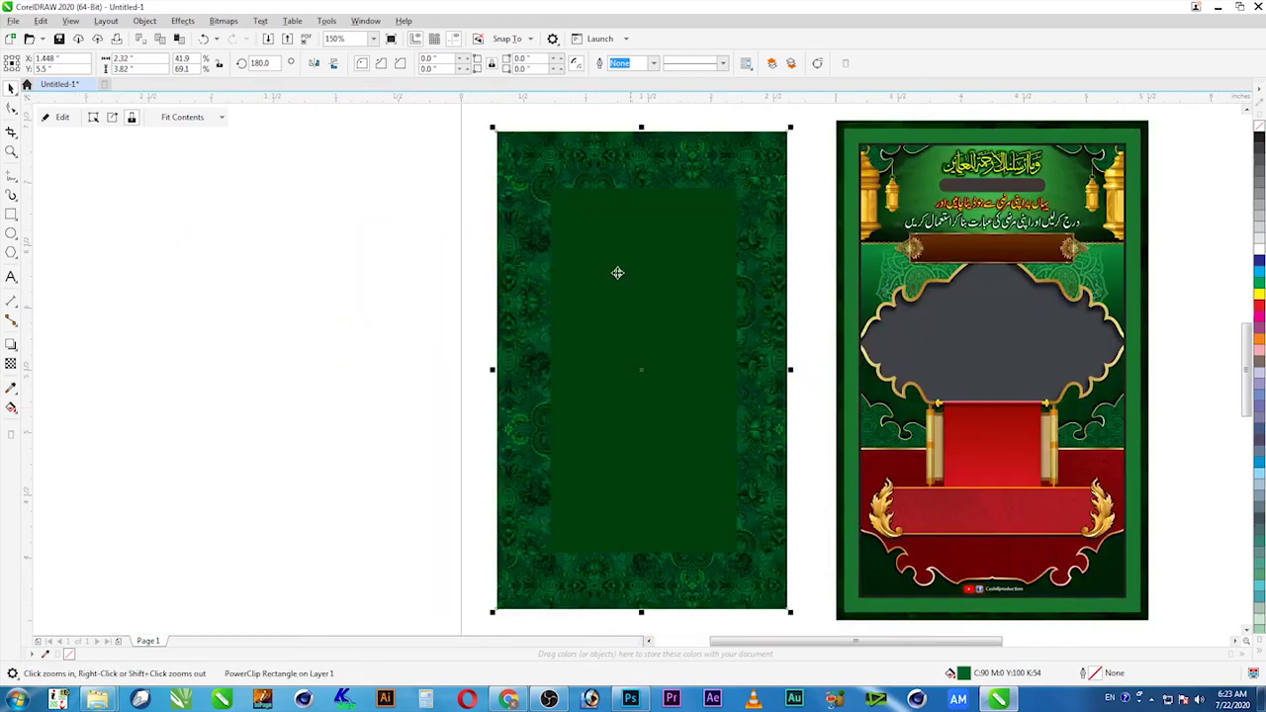
right_click(745, 226)
left_click(795, 238)
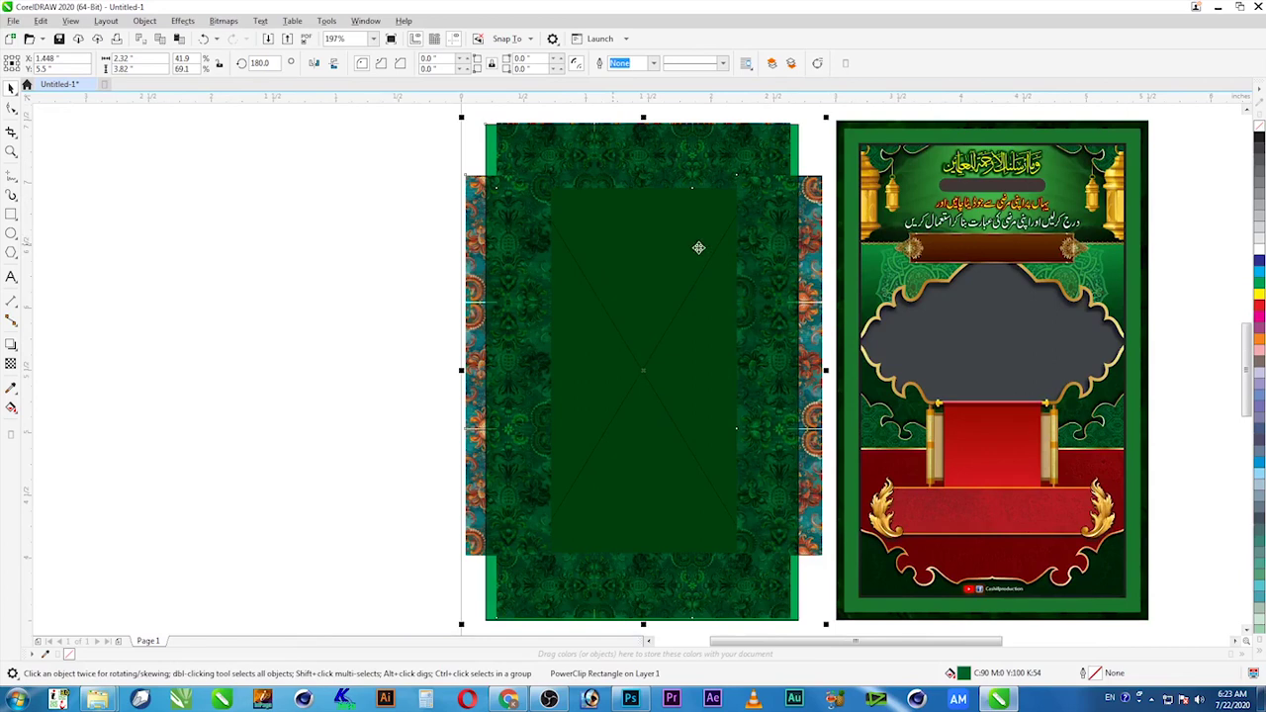
- Move the extracted floral pattern group left to X -0.446 inches and select the 2.32 by 3.82 inch frame rectangle
left_click_drag(473, 238, 234, 244)
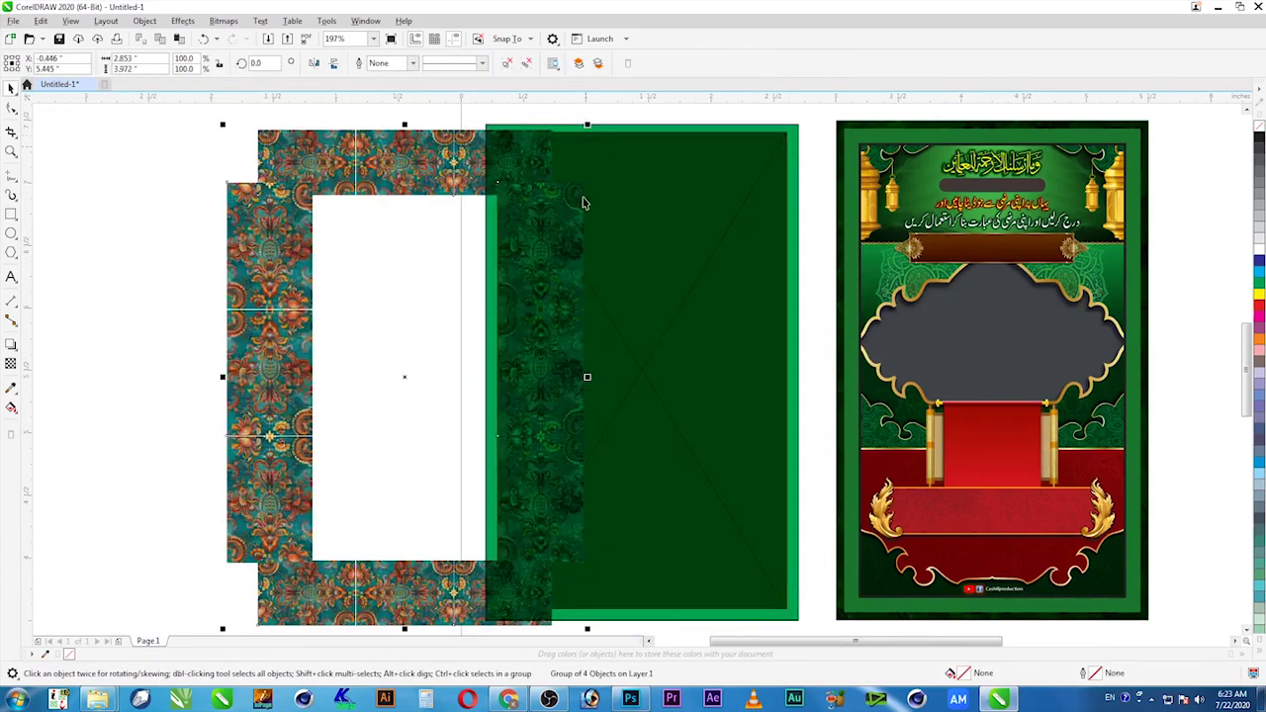
left_click(653, 181)
left_click_drag(661, 260, 682, 327)
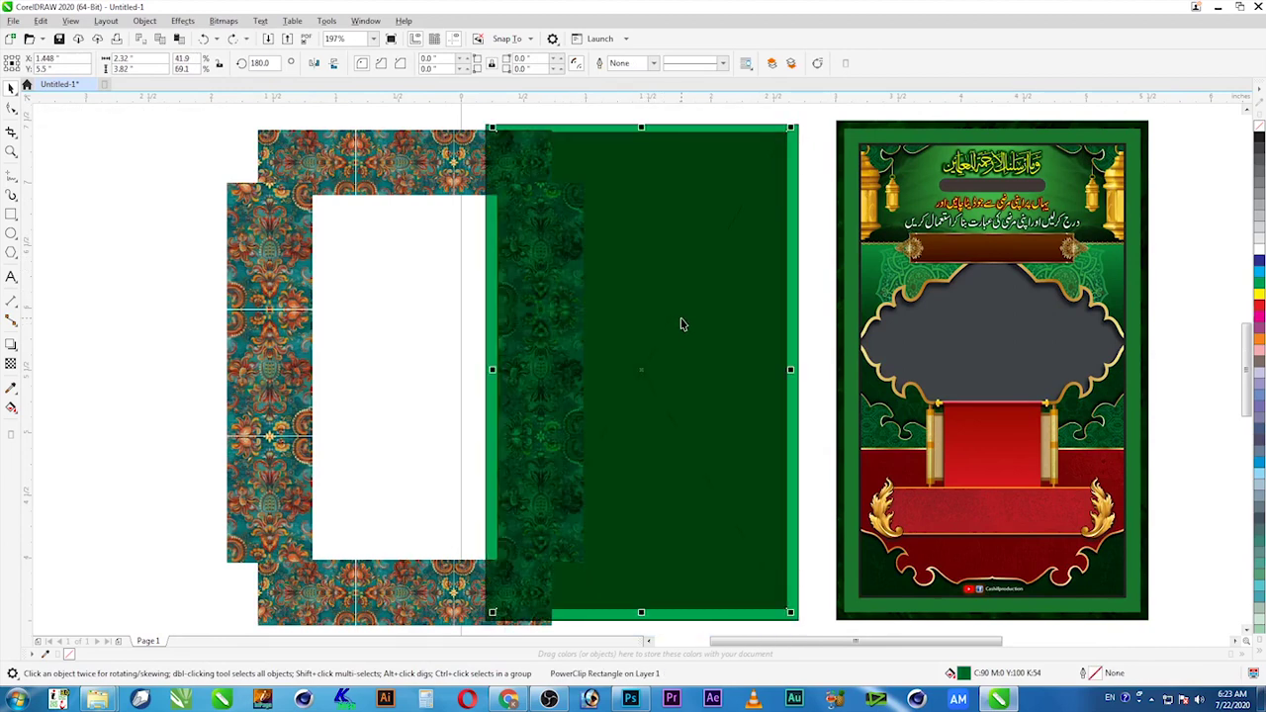
- Try a red fill on the large see-through green rectangle behind the border, and undo it
left_click(11, 363)
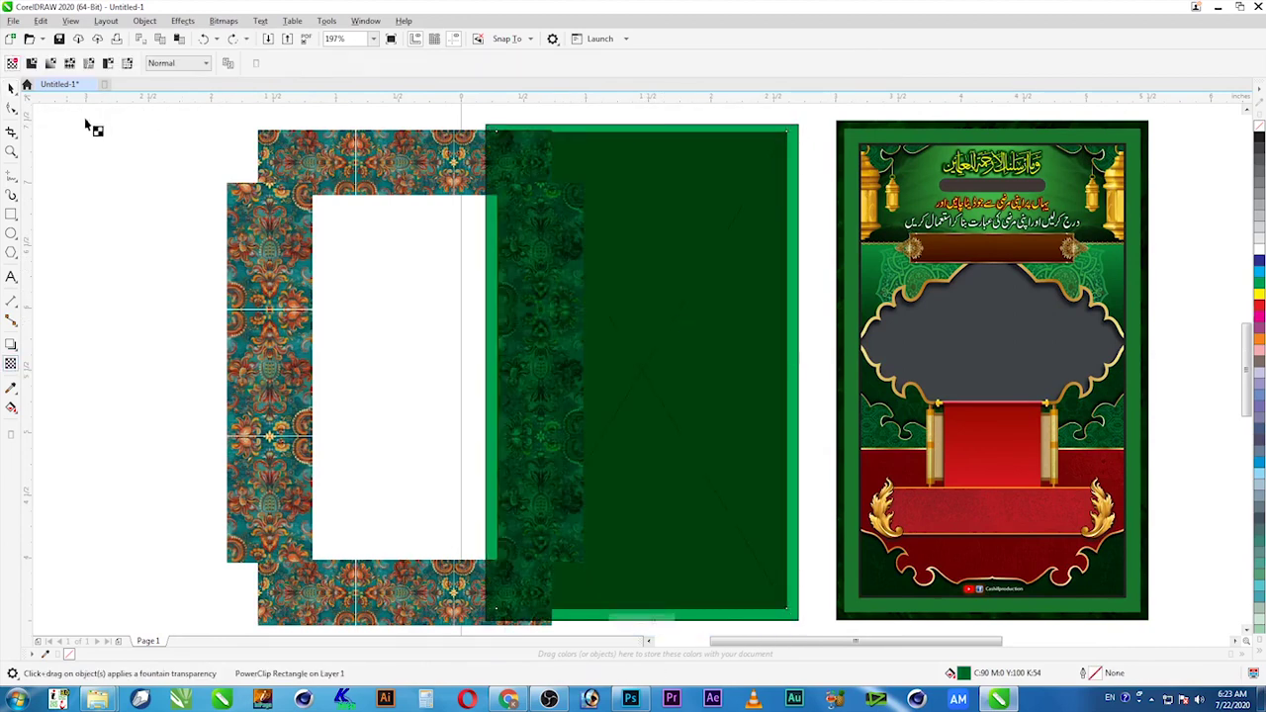
left_click(9, 88)
left_click(709, 320)
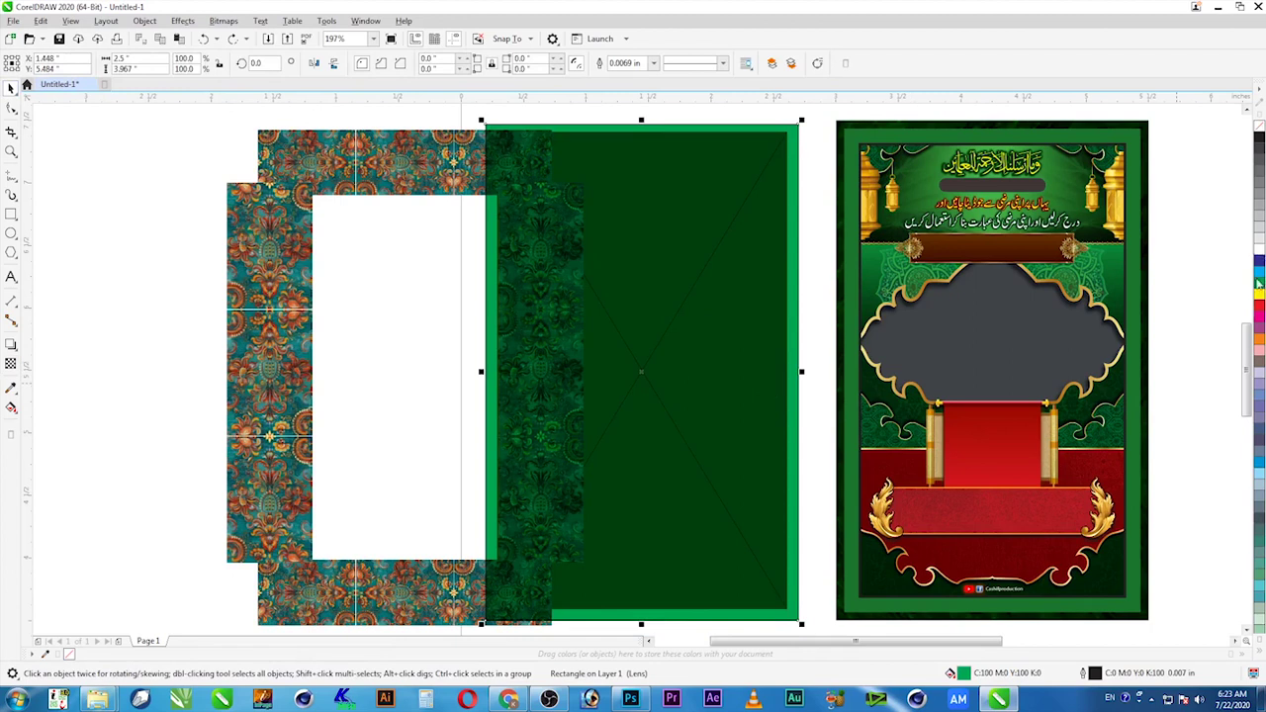
left_click(1260, 308)
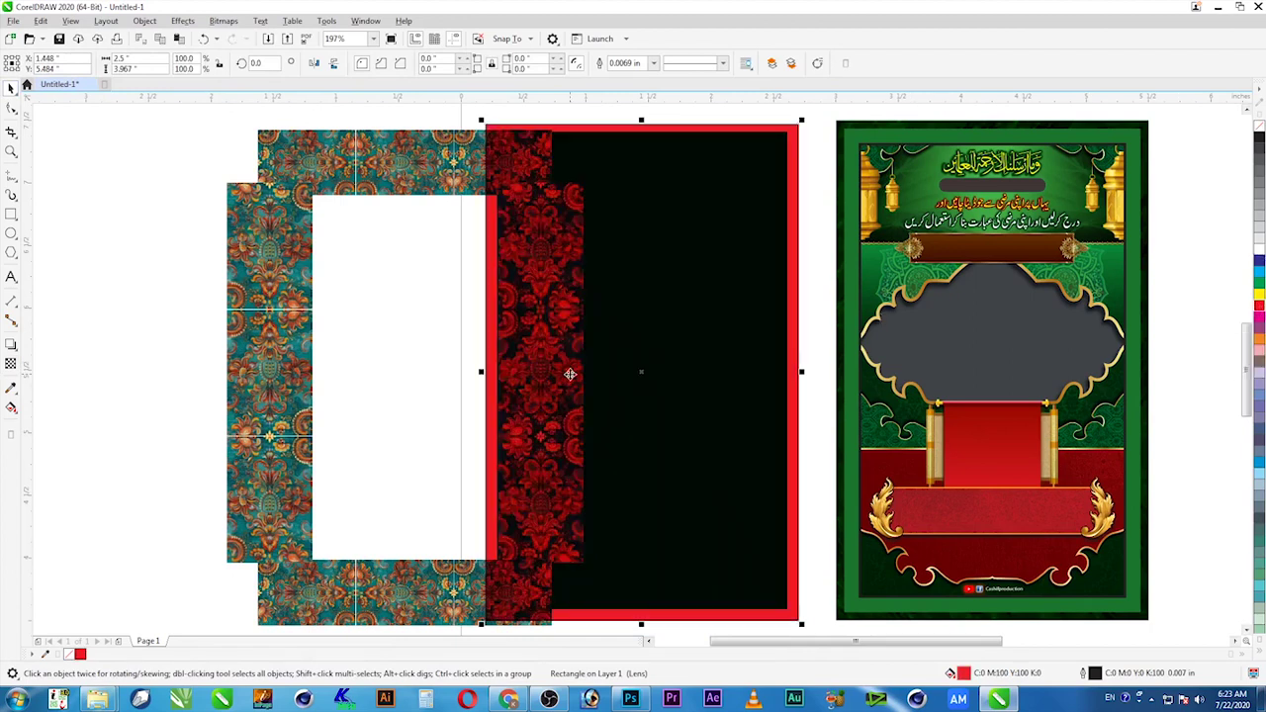
key("ctrl+z")
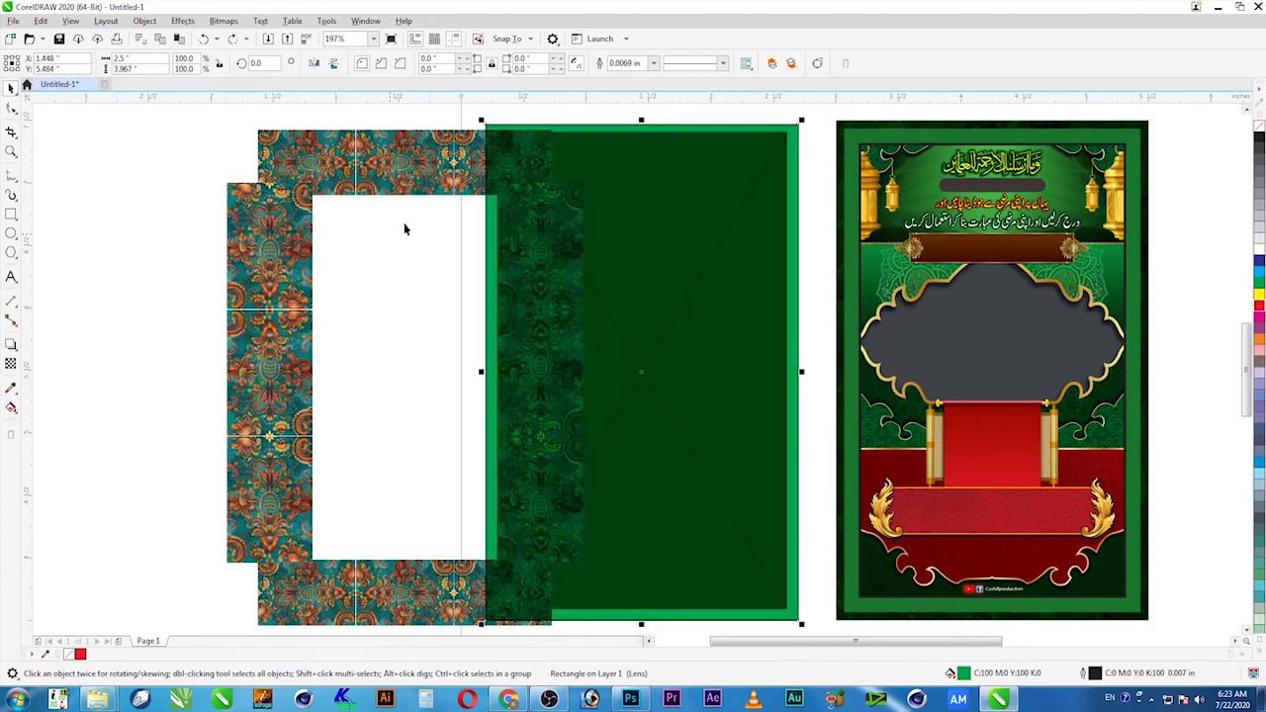
- Undo the floral border's moves and PowerClip extraction, back to the assembled poster, and clear the selection
key("ctrl+z")
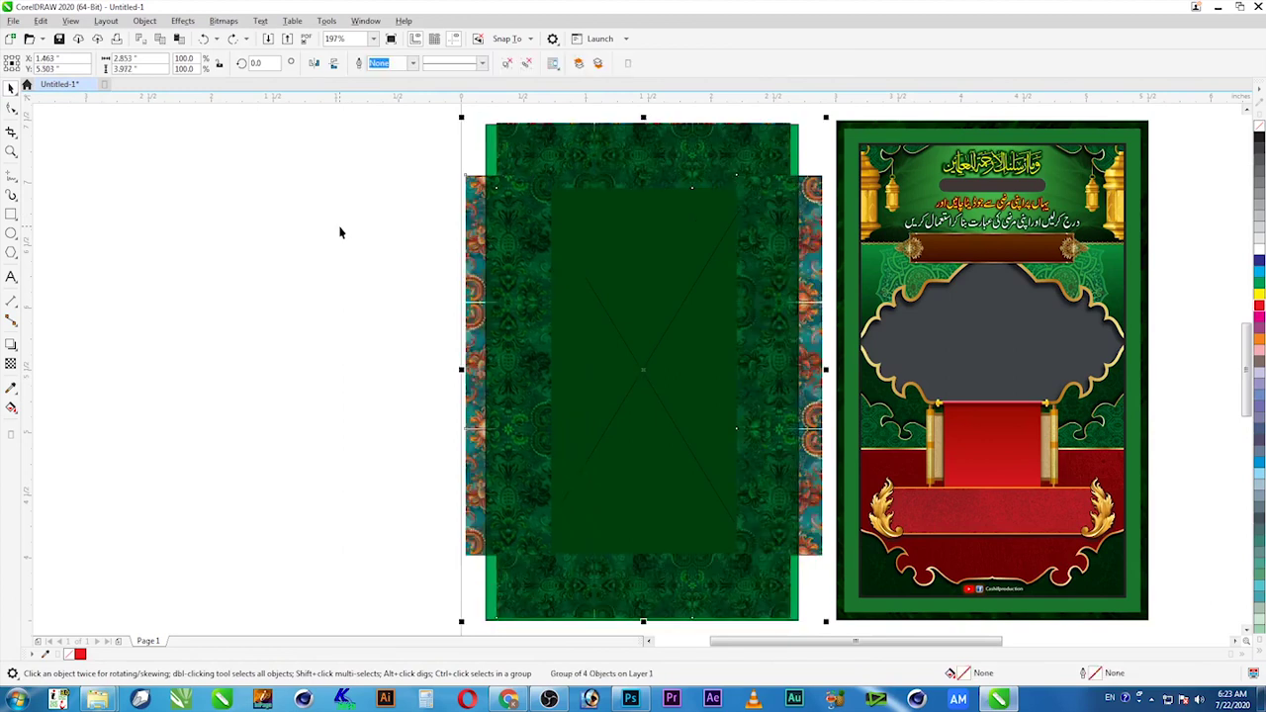
left_click(382, 270)
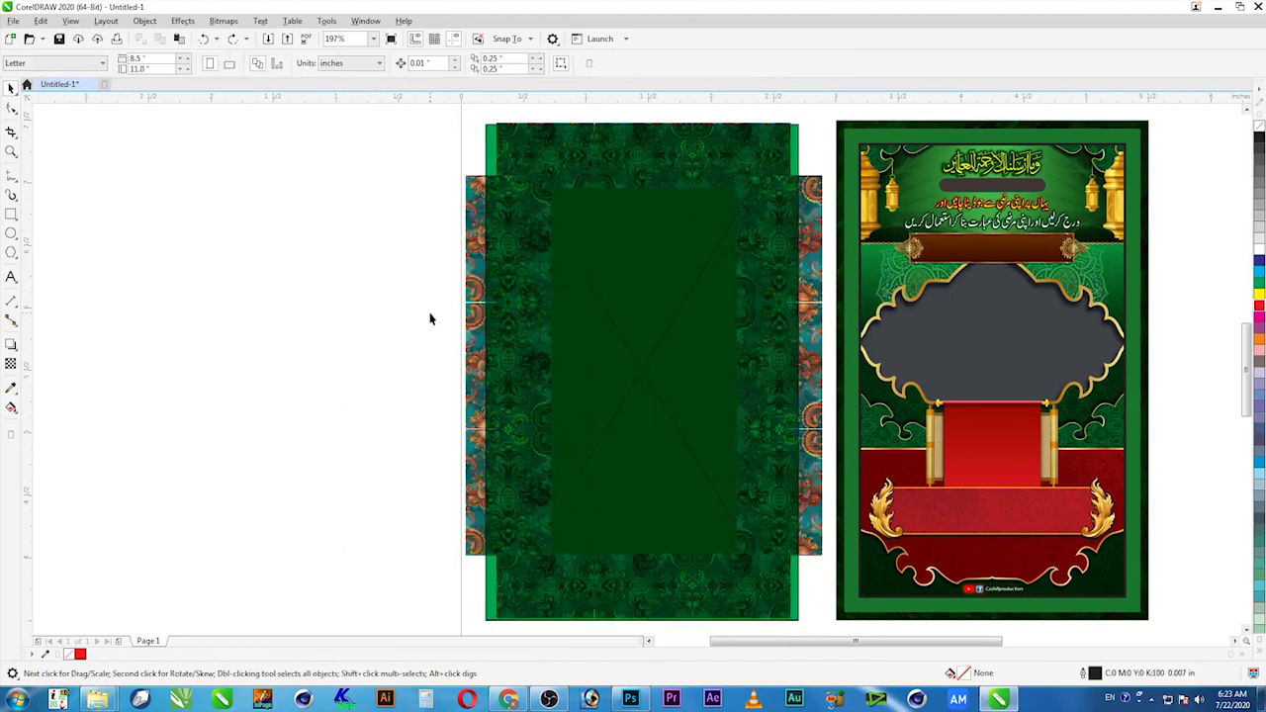
key("ctrl+z")
key("ctrl+z")
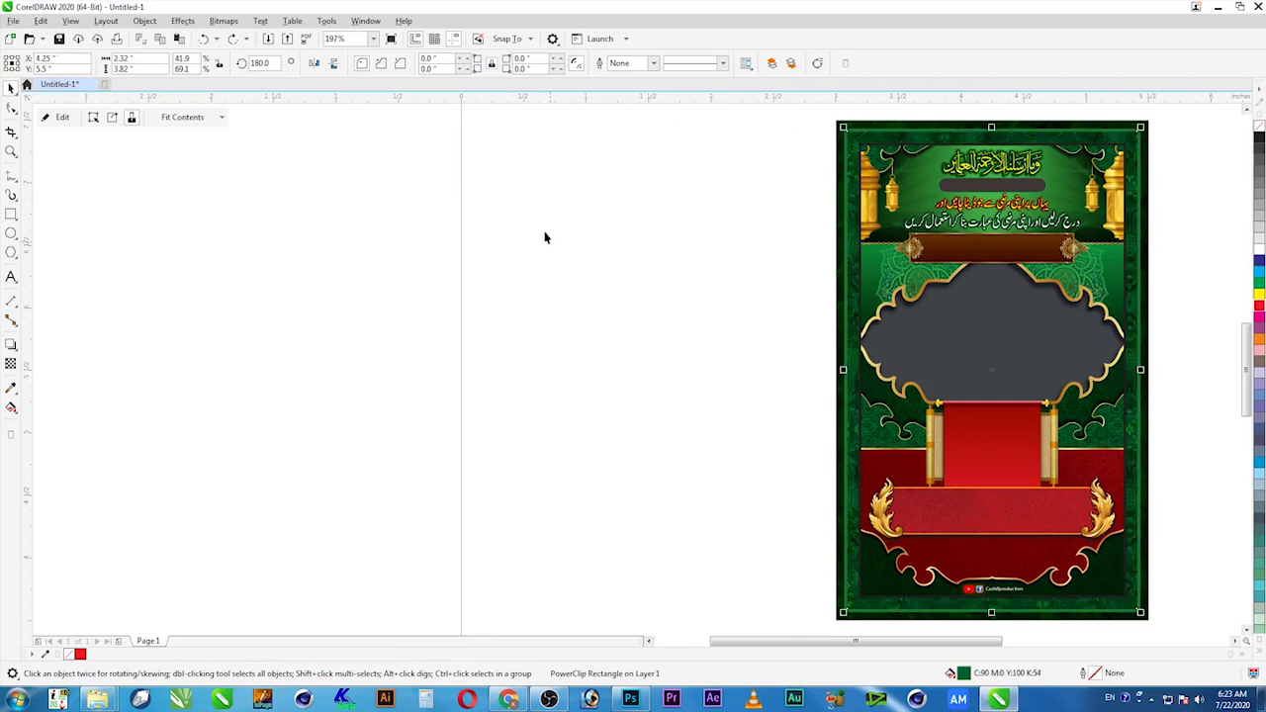
left_click(643, 216)
- Try to move the poster's inner panel PowerClip slightly up and right to X 4.296, Y 5.574 inches
key("z")
left_click_drag(1156, 120, 827, 334)
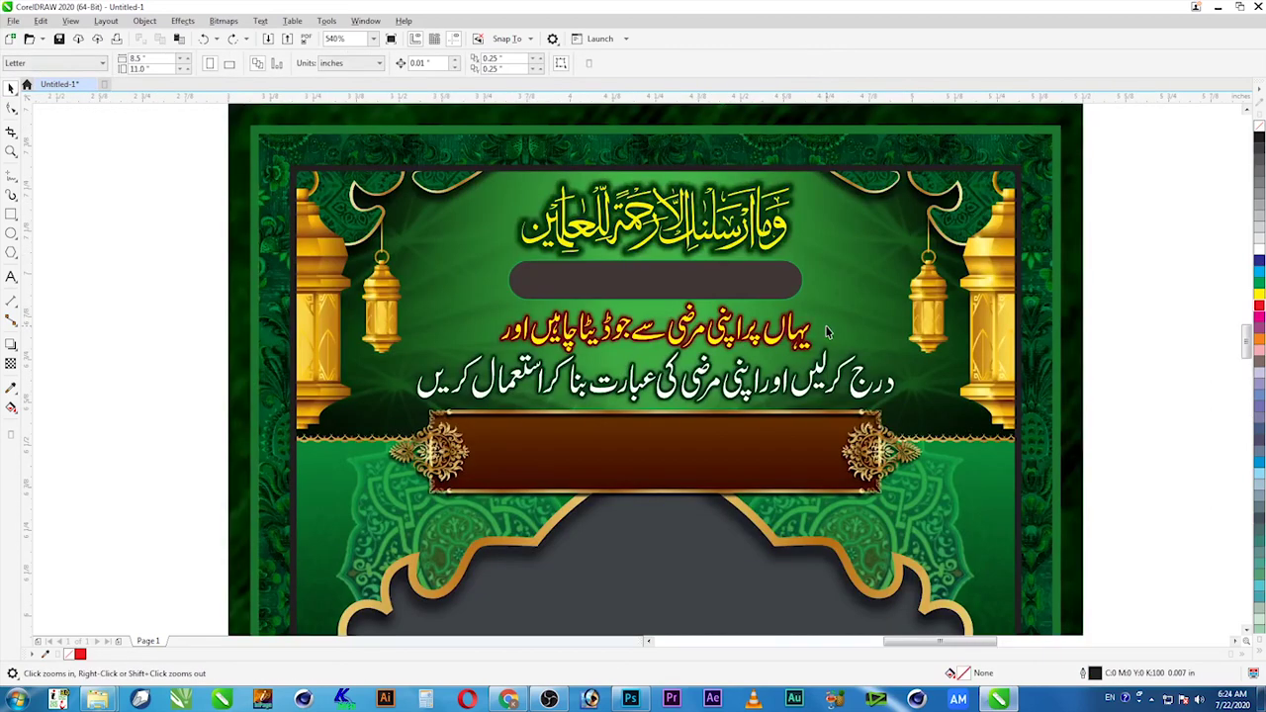
key("space")
left_click(901, 193)
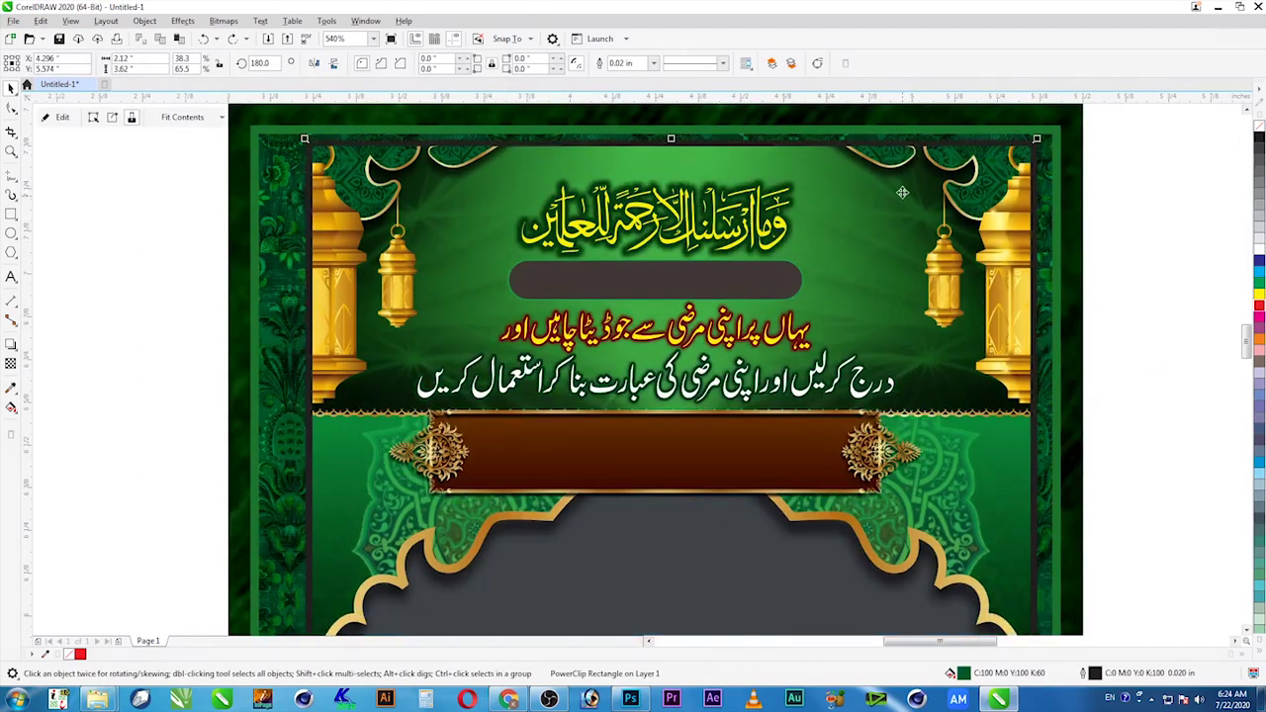
key("ctrl+z")
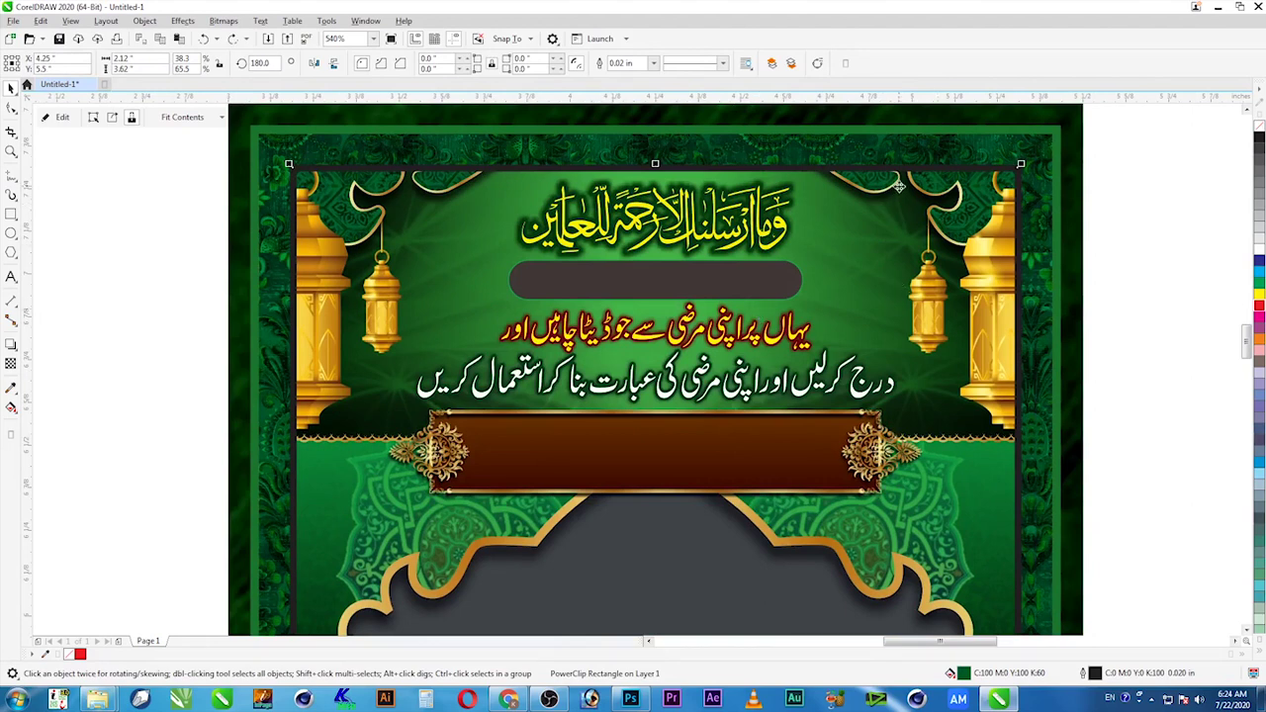
- Move the inner panel PowerClip out to the left of the poster, at X -0.725 inches
scroll(898, 186, "down", 2)
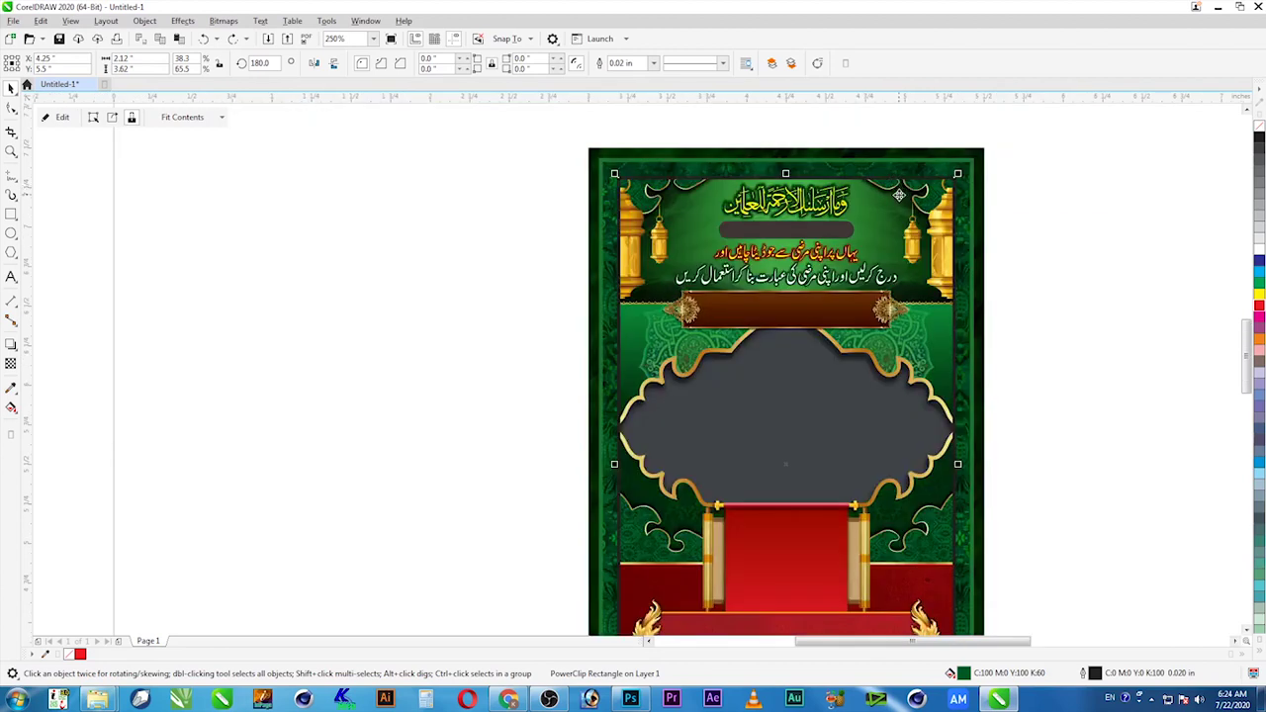
scroll(898, 195, "down", 2)
left_click_drag(898, 213, 506, 232)
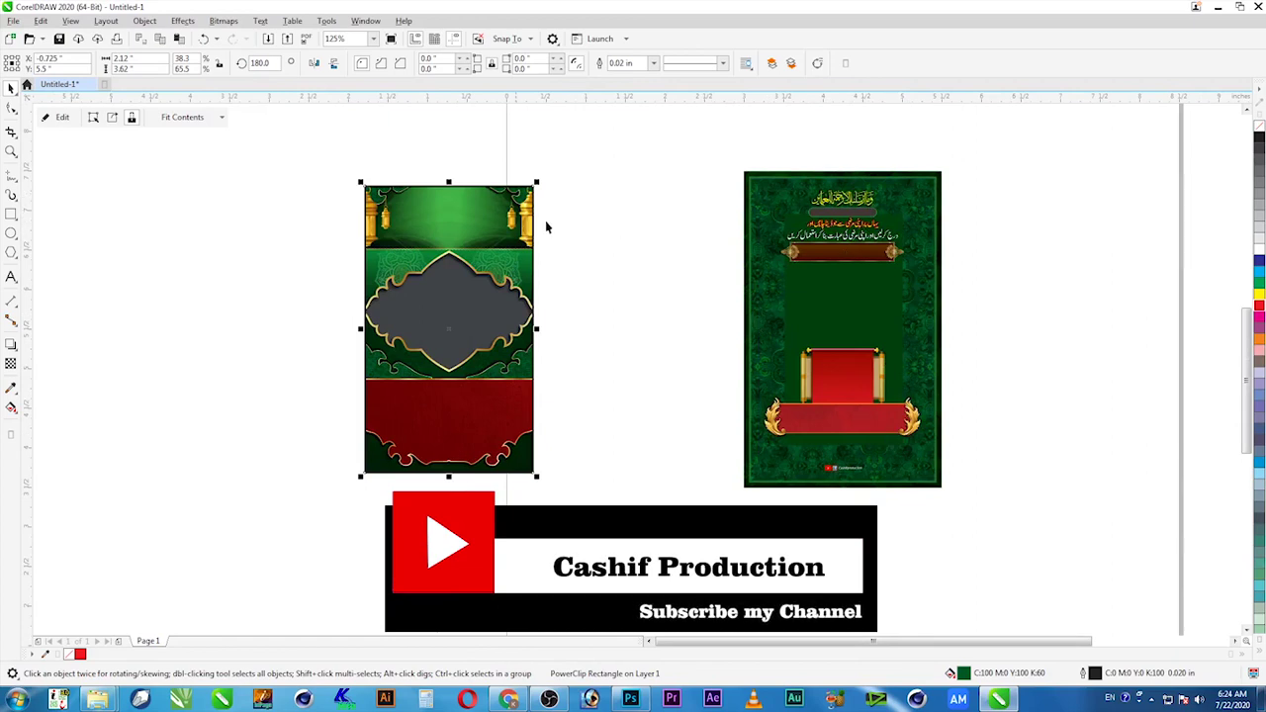
- Extract the contents of the inner panel's PowerClip and delete the two gold ornament pieces above it
right_click(483, 212)
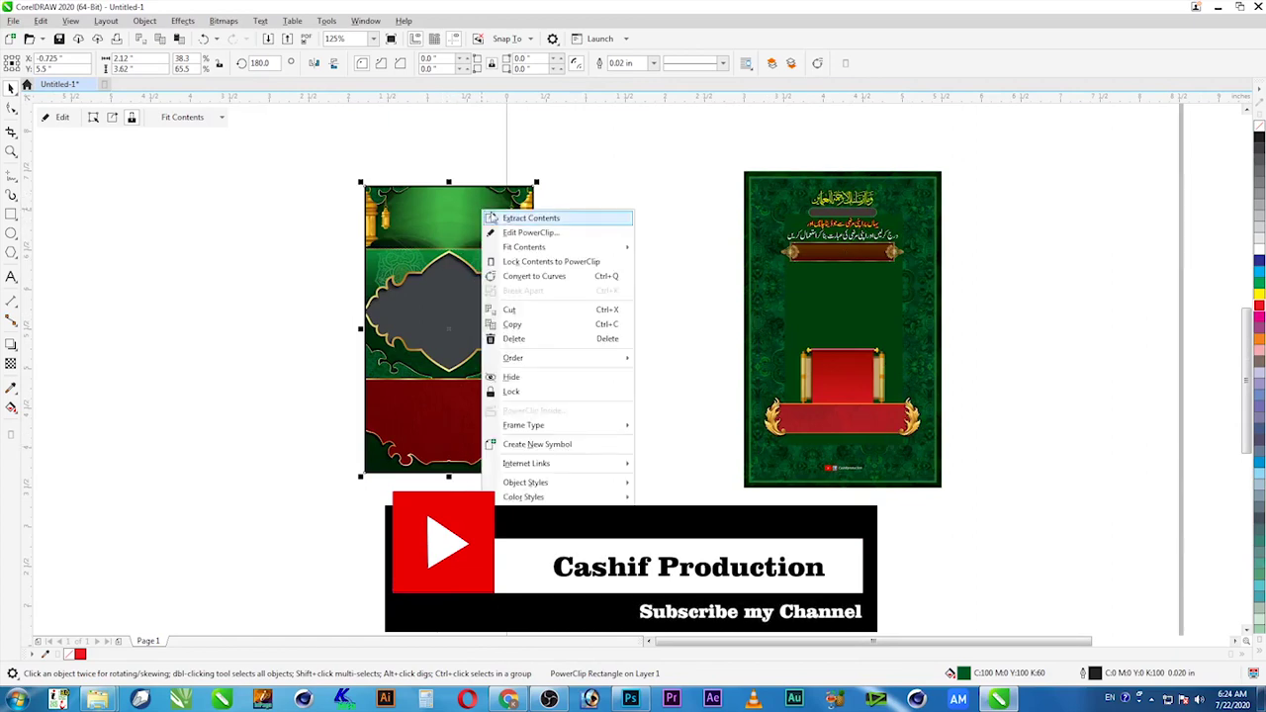
left_click(514, 223)
left_click(647, 237)
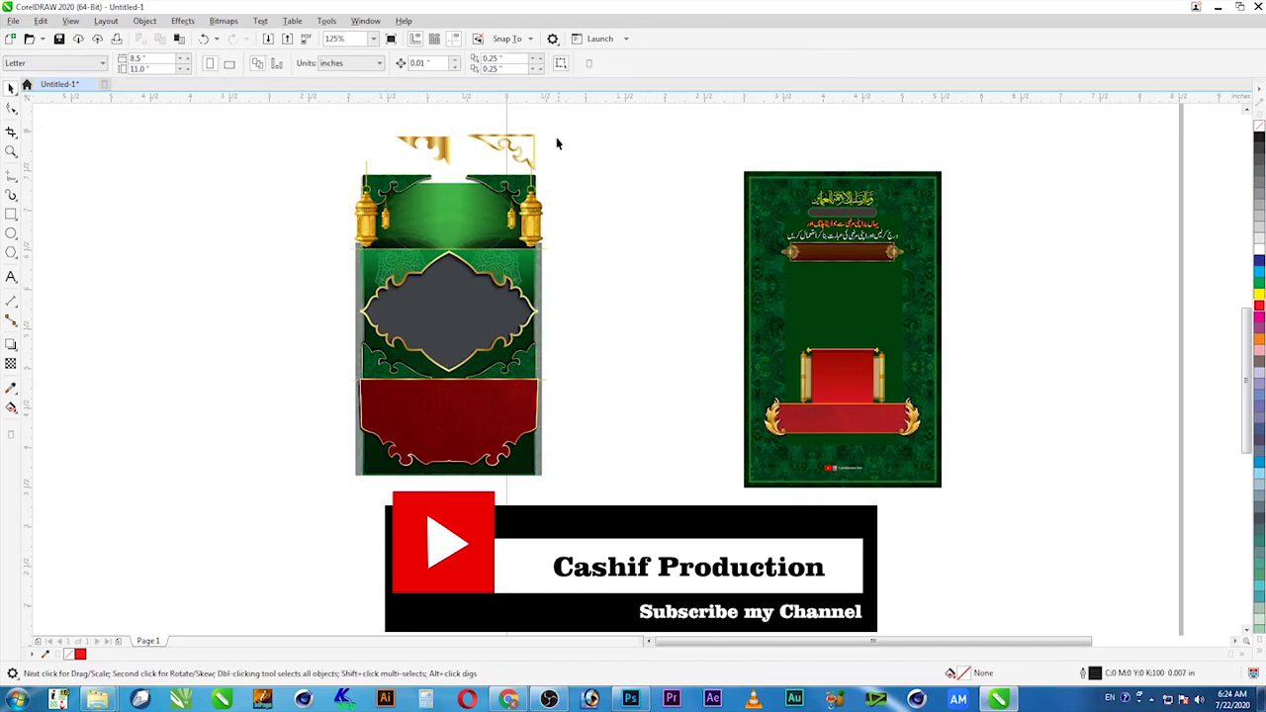
left_click_drag(574, 116, 362, 178)
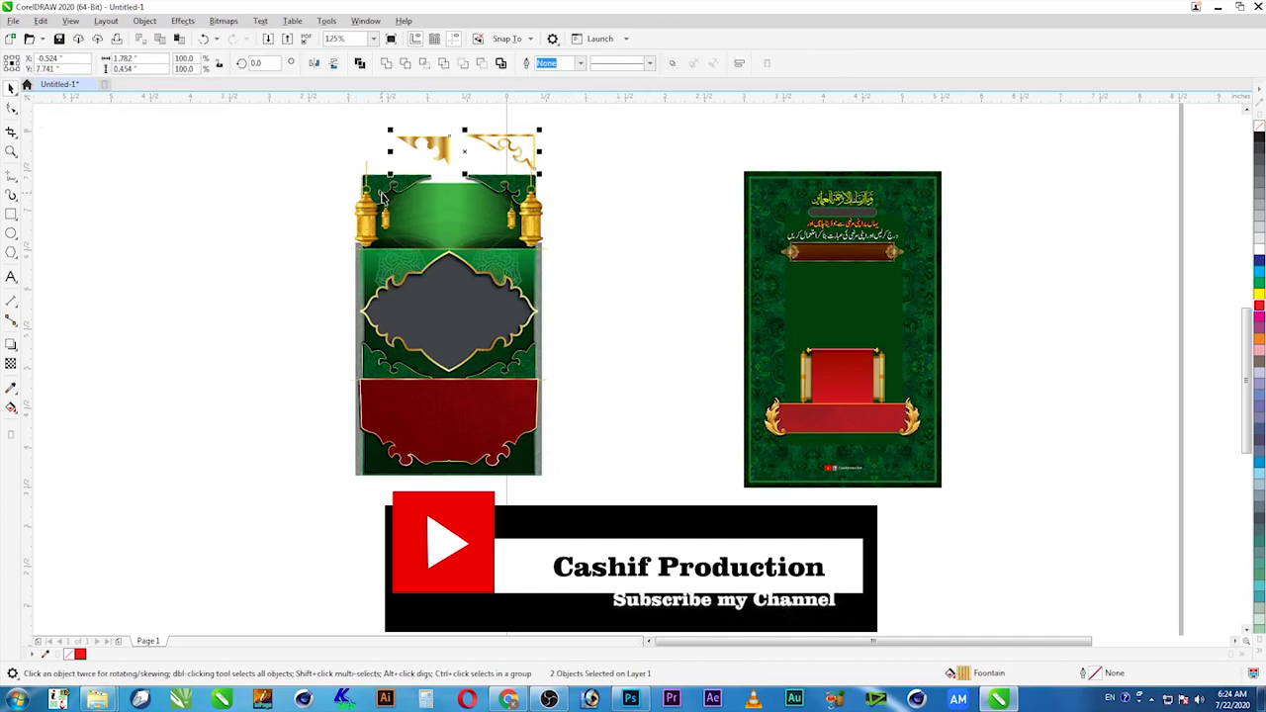
key("Delete")
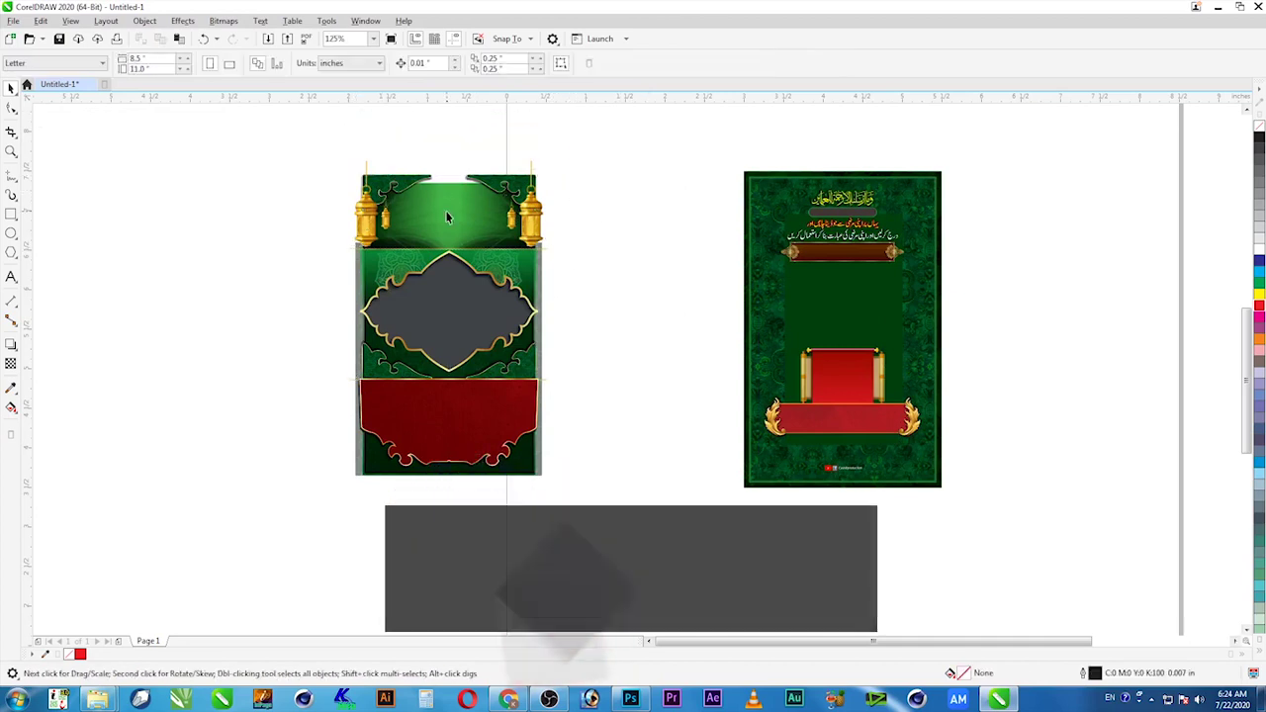
- Move the pair of green patterned corner ornaments straight up above the panel, to Y 7.979 inches
key("z")
left_click_drag(551, 148, 333, 260)
right_click(695, 360)
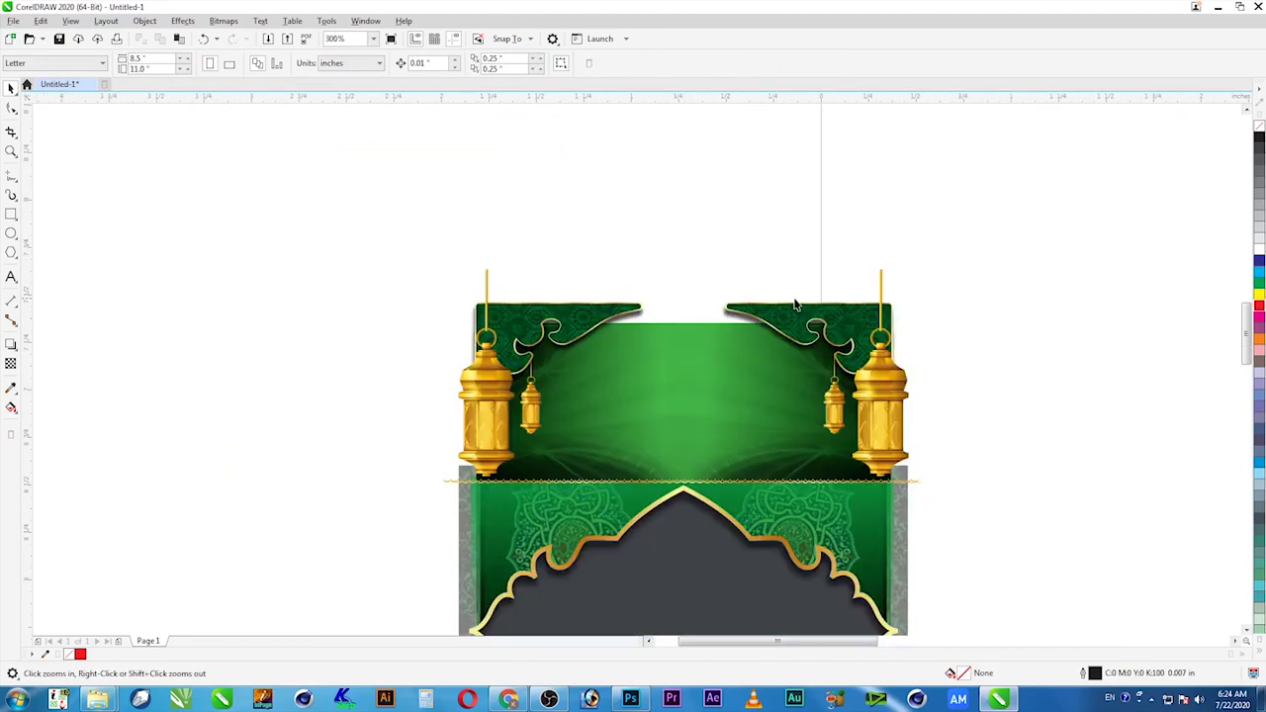
key("space")
left_click(795, 304)
left_click_drag(796, 305, 796, 159)
- Try to ungroup the pair of patterned corner ornaments
key("z")
left_click_drag(709, 280, 903, 156)
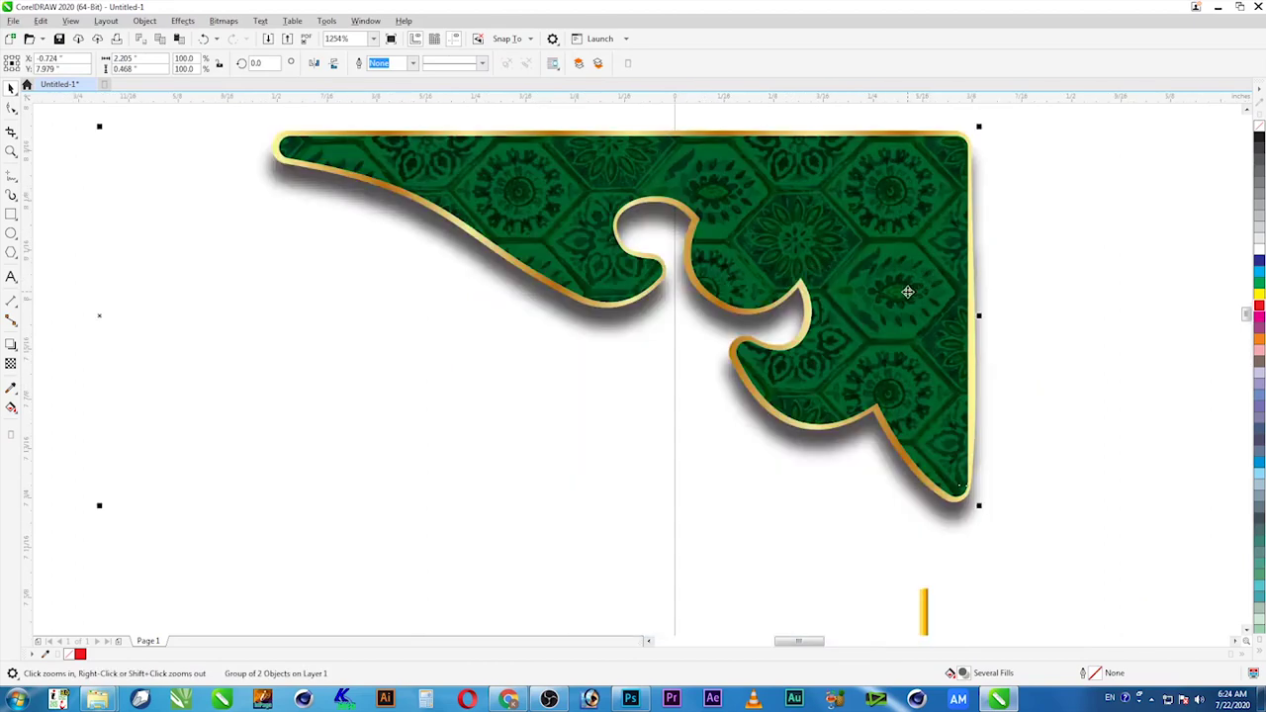
key("space")
left_click(888, 240, "ctrl")
left_click(899, 283)
right_click(905, 284)
left_click(1043, 219)
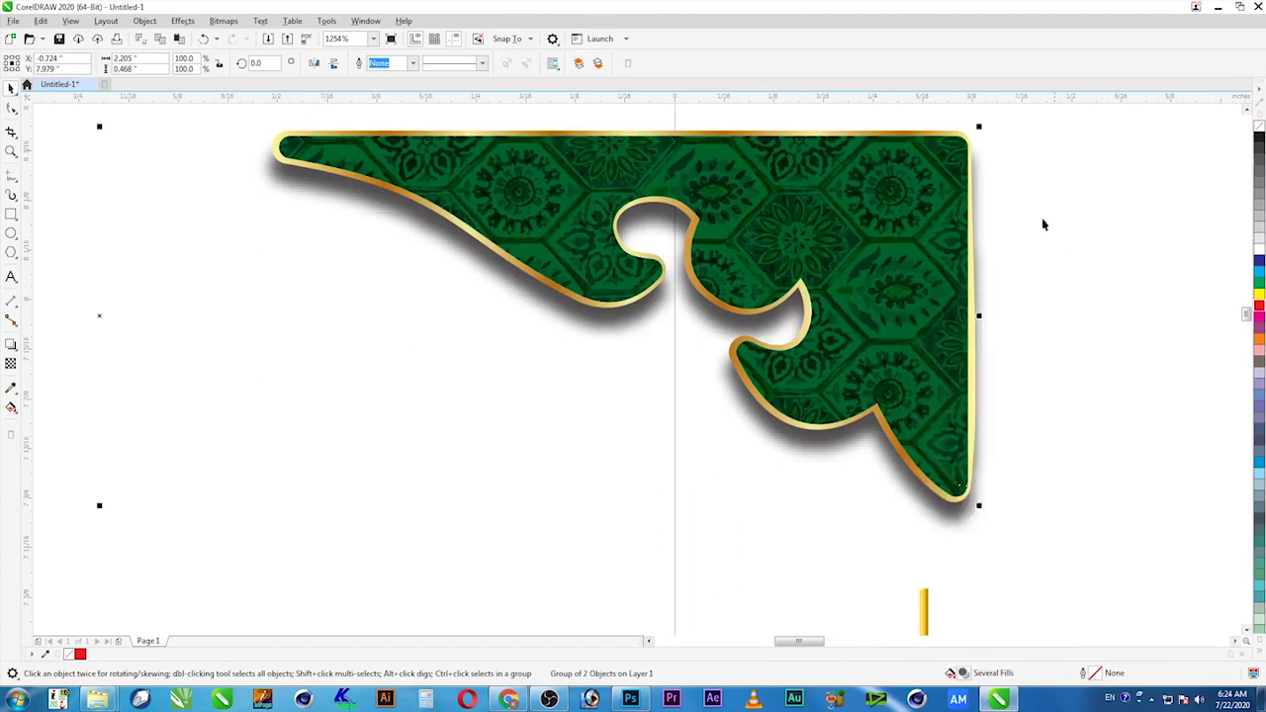
left_click(1103, 240)
left_click(947, 287)
right_click(948, 293)
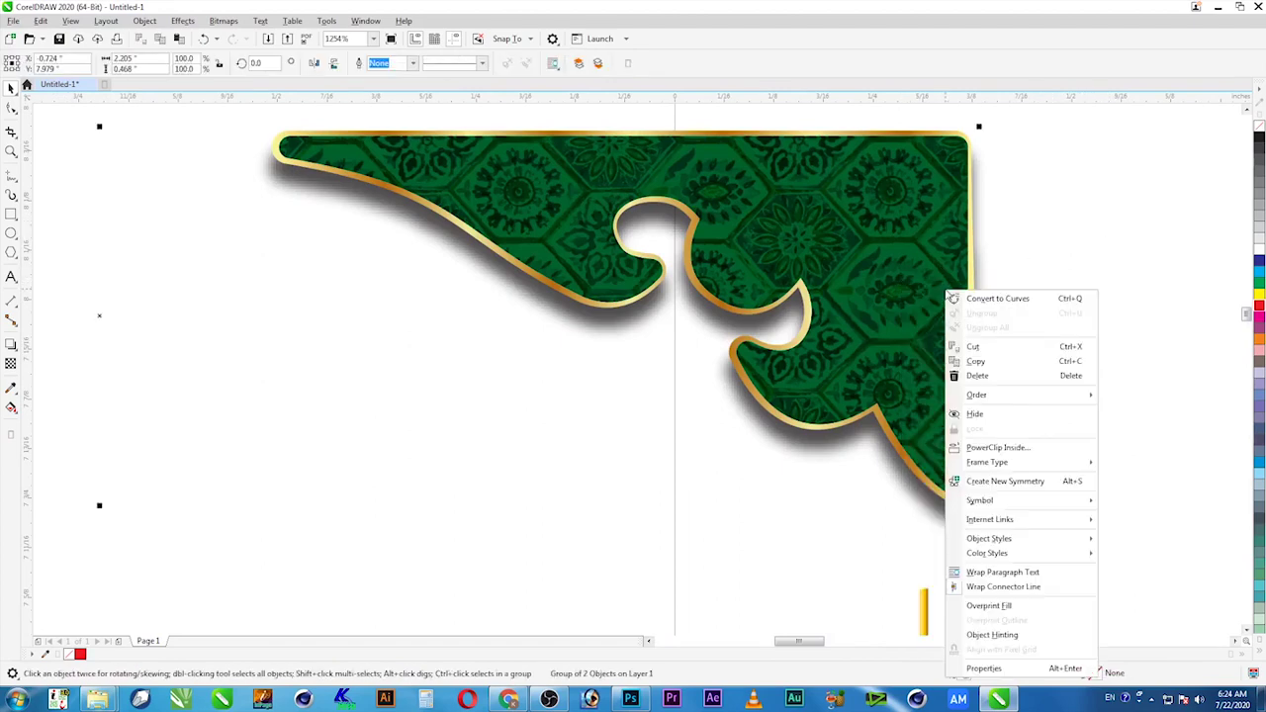
left_click(934, 295)
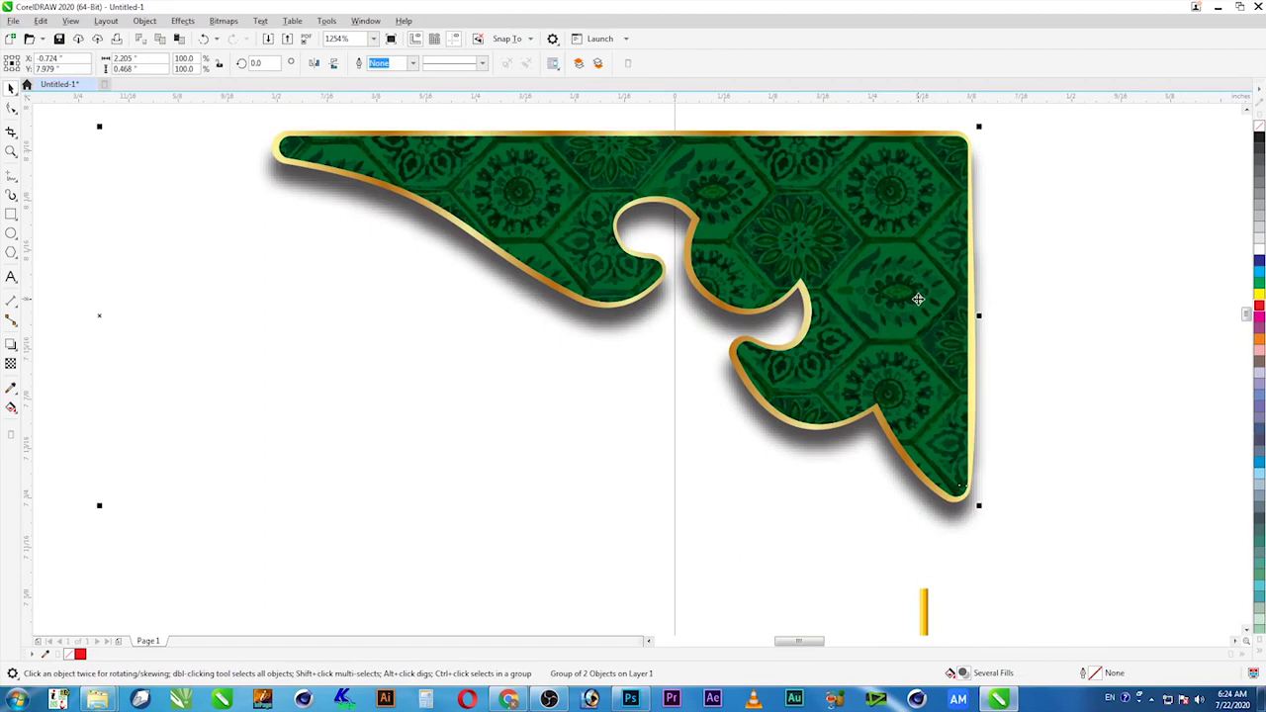
- Clear the drop shadow from the pair of patterned corner ornaments
key("F4")
key("F2")
left_click_drag(540, 187, 217, 107)
left_click(781, 362)
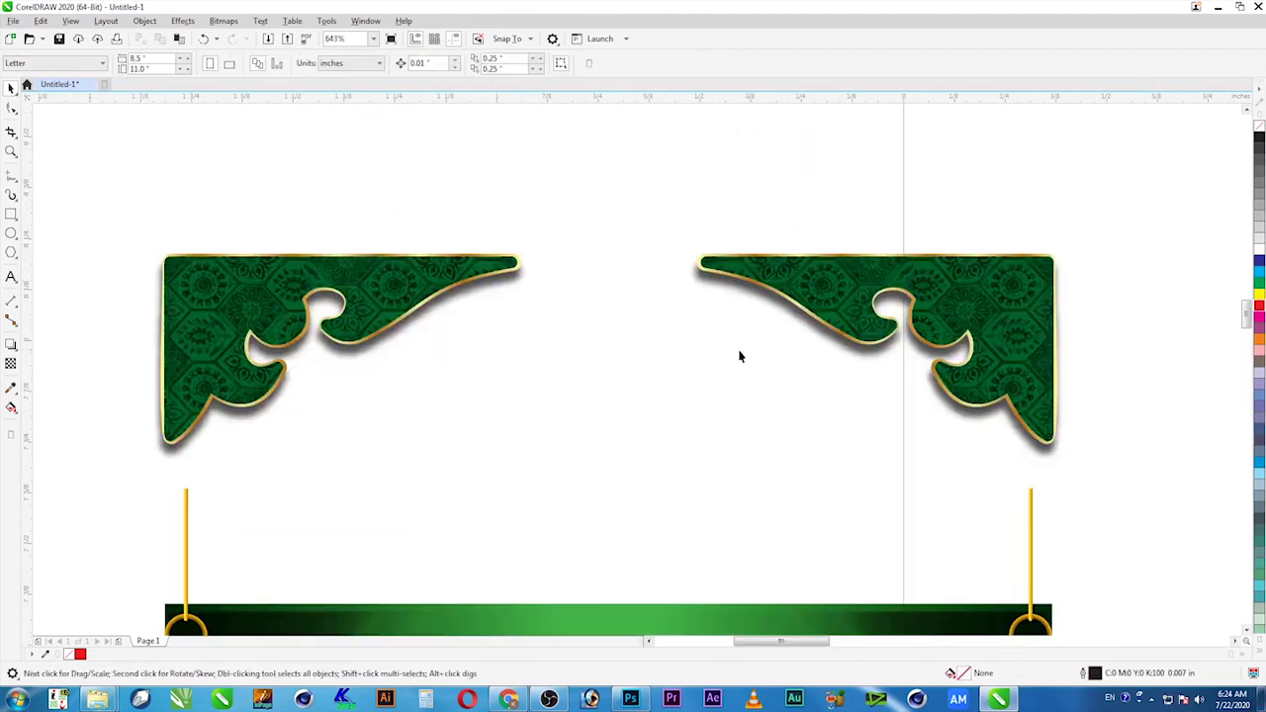
left_click(740, 357)
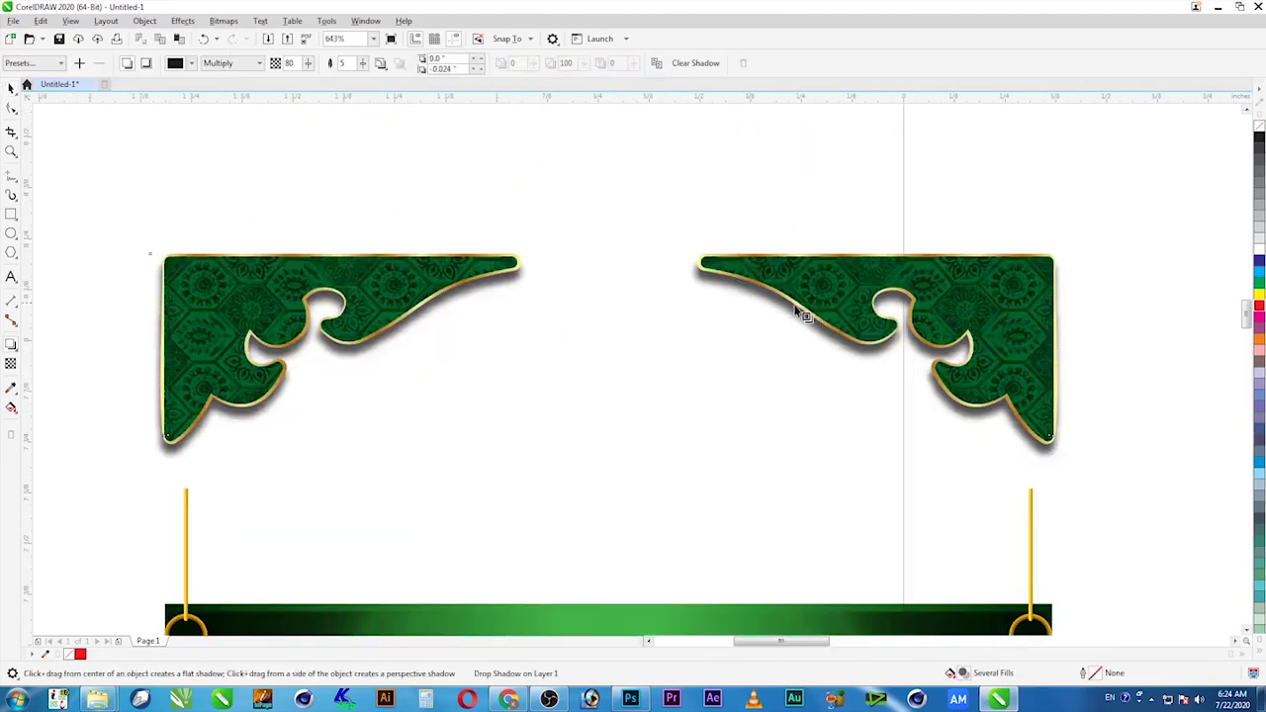
left_click(707, 67)
- Ungroup the pair of corner ornaments, and ungroup the right ornament into its separate parts
key("space")
left_click(842, 291)
right_click(842, 291)
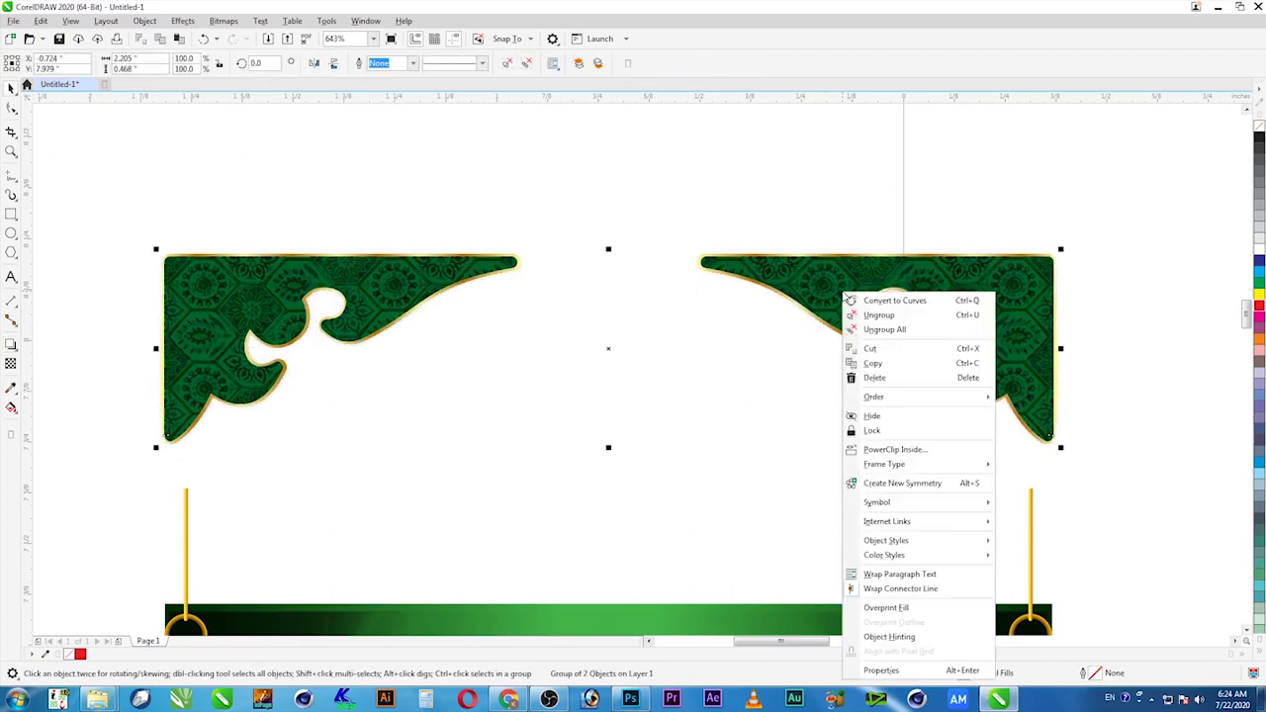
left_click(877, 314)
right_click(829, 273)
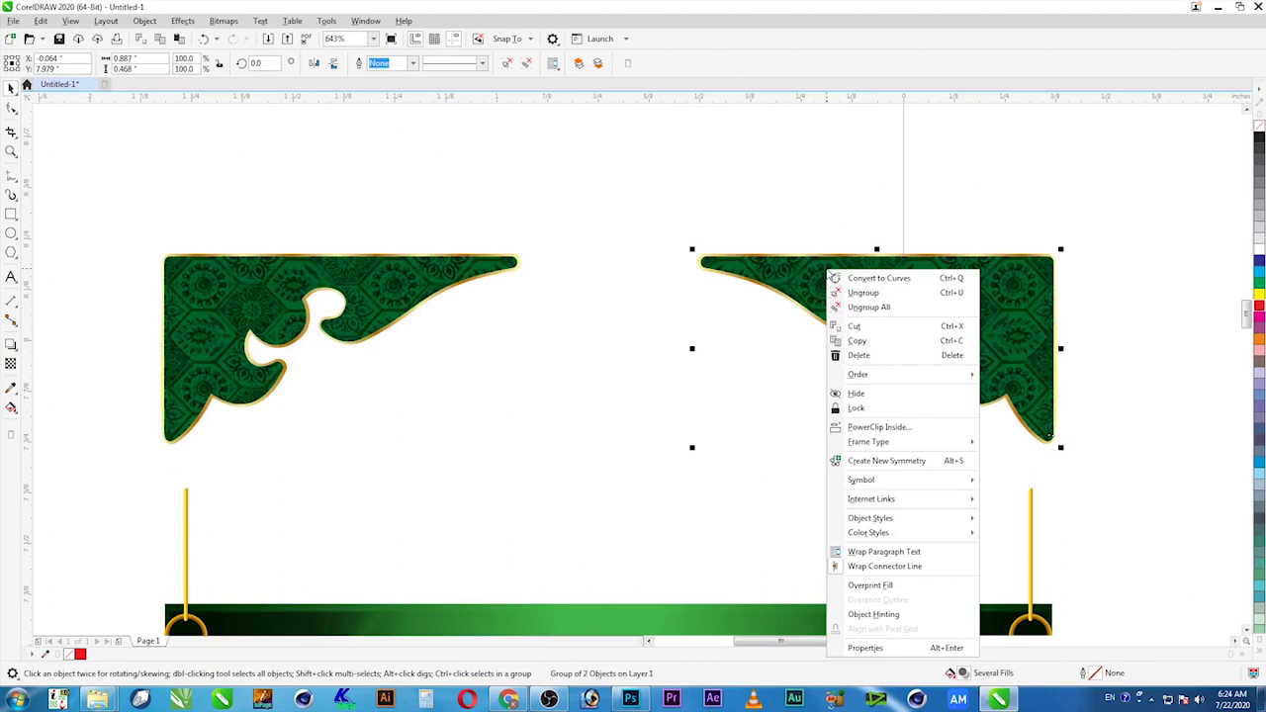
left_click(863, 293)
- Extract the patterned contents from the right corner ornament's PowerClip curve
left_click(834, 275)
right_click(836, 277)
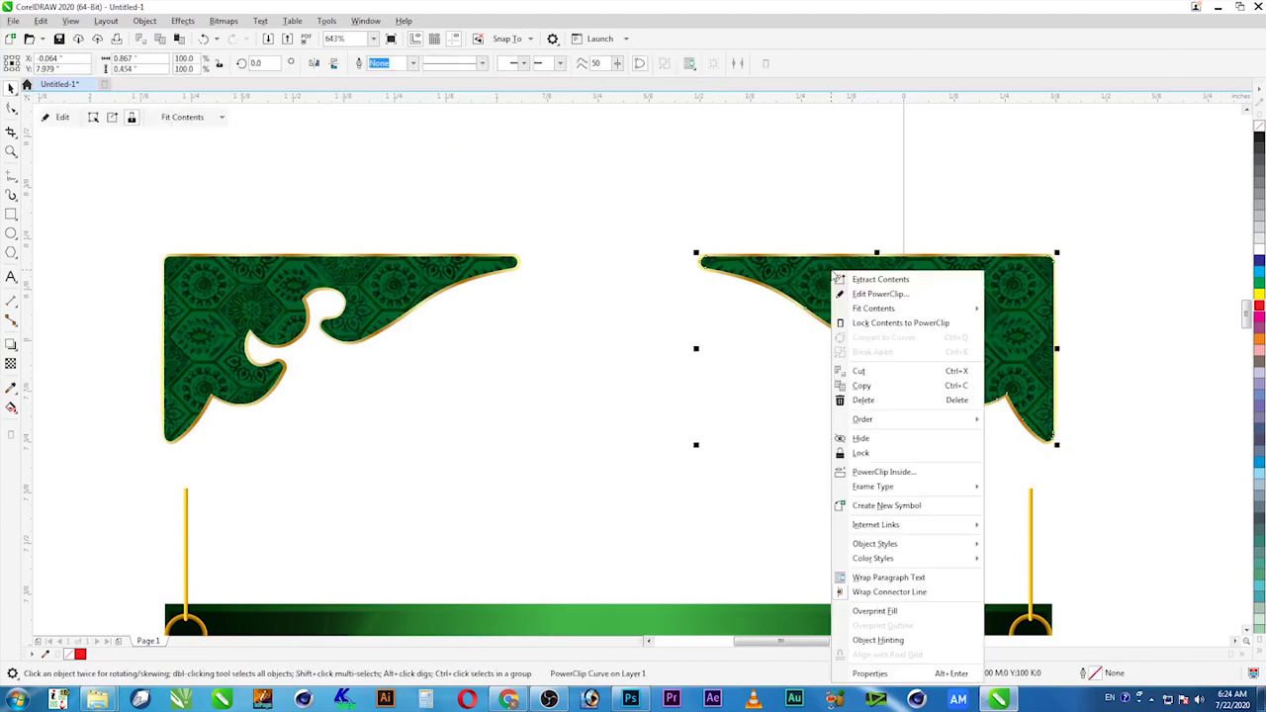
left_click(863, 283)
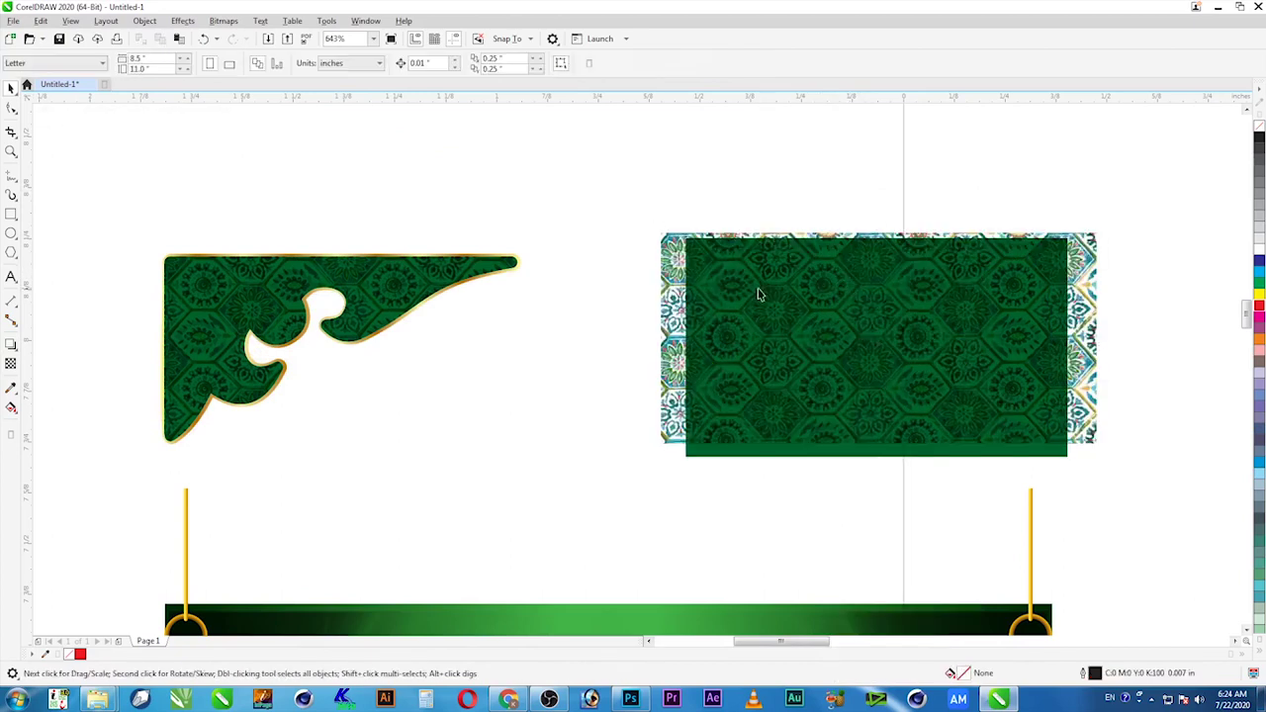
- Try to pull apart the see-through green rectangle and the tile pattern beneath it, and undo back to the intact ornament
left_click(992, 370)
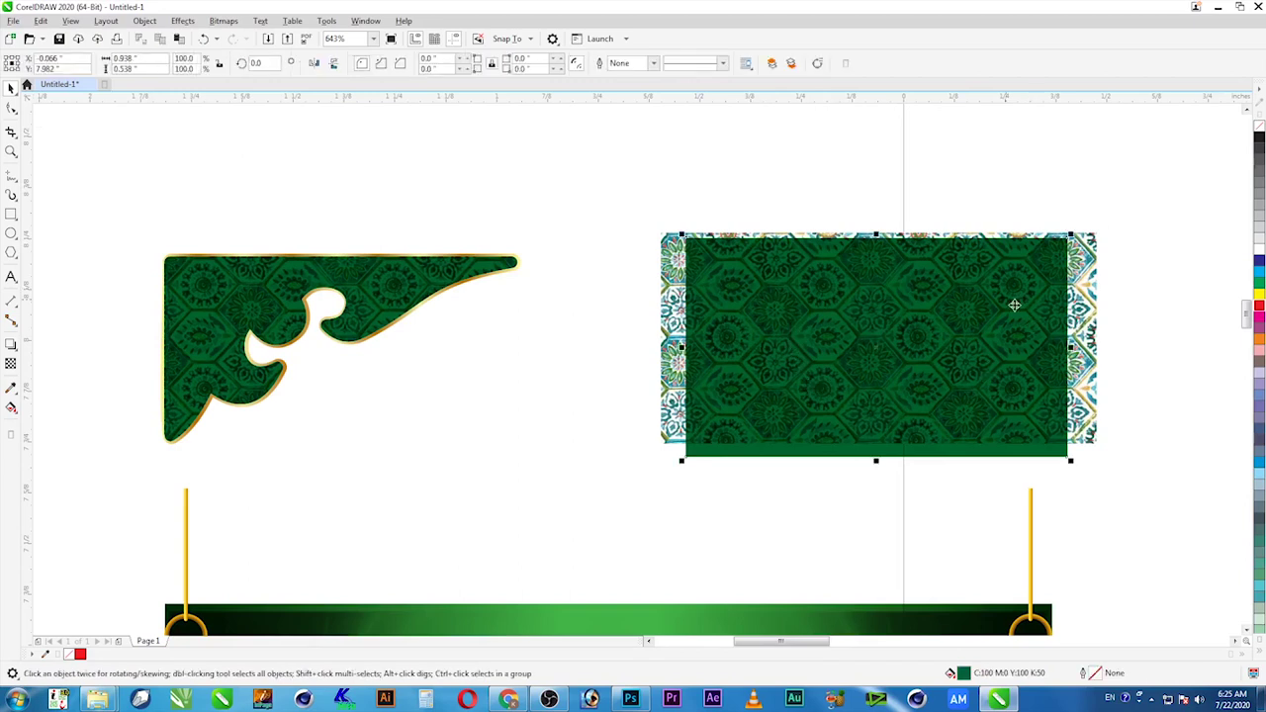
left_click_drag(1001, 285, 977, 358)
key("ctrl+z")
left_click_drag(1078, 288, 1094, 363)
left_click(869, 202)
key("ctrl+z")
left_click(664, 265)
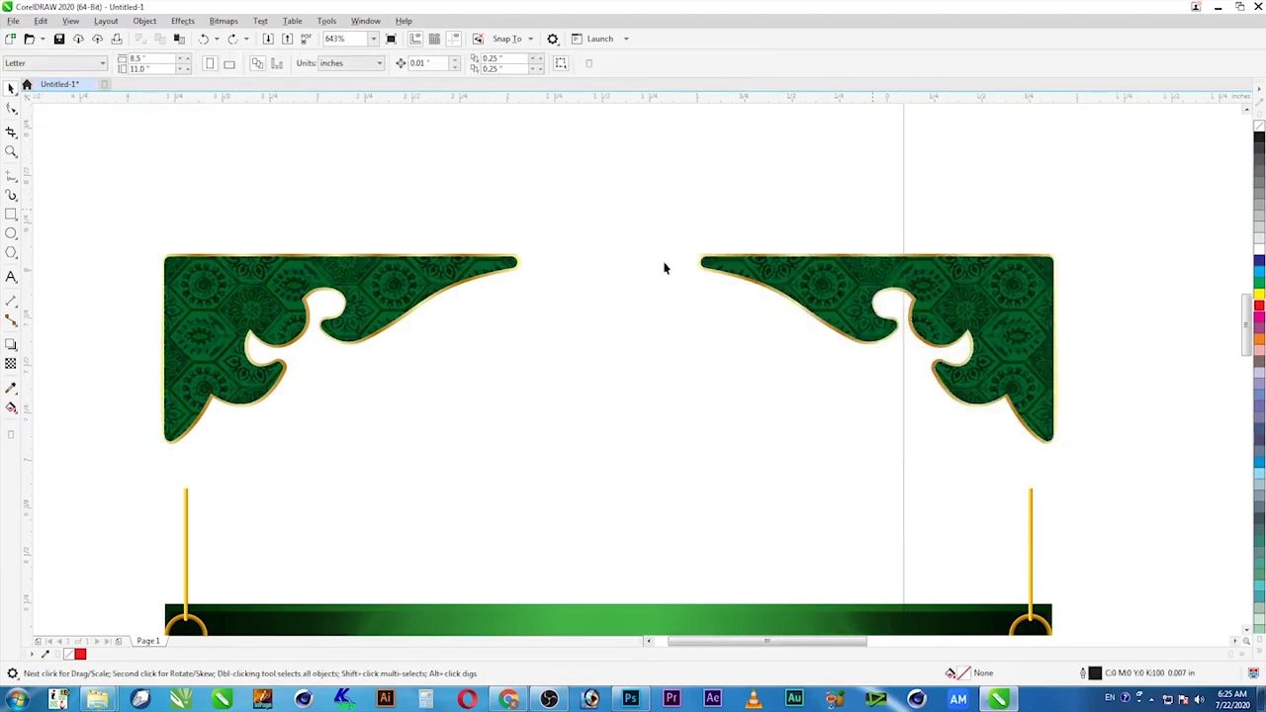
- Undo the corner ornaments' ungrouping, shadow removal and move, and the deletion of the two gold ornament pieces
key("F3")
key("ctrl+z")
key("ctrl+z")
key("ctrl+z")
key("ctrl+z")
key("ctrl+z")
key("ctrl+z")
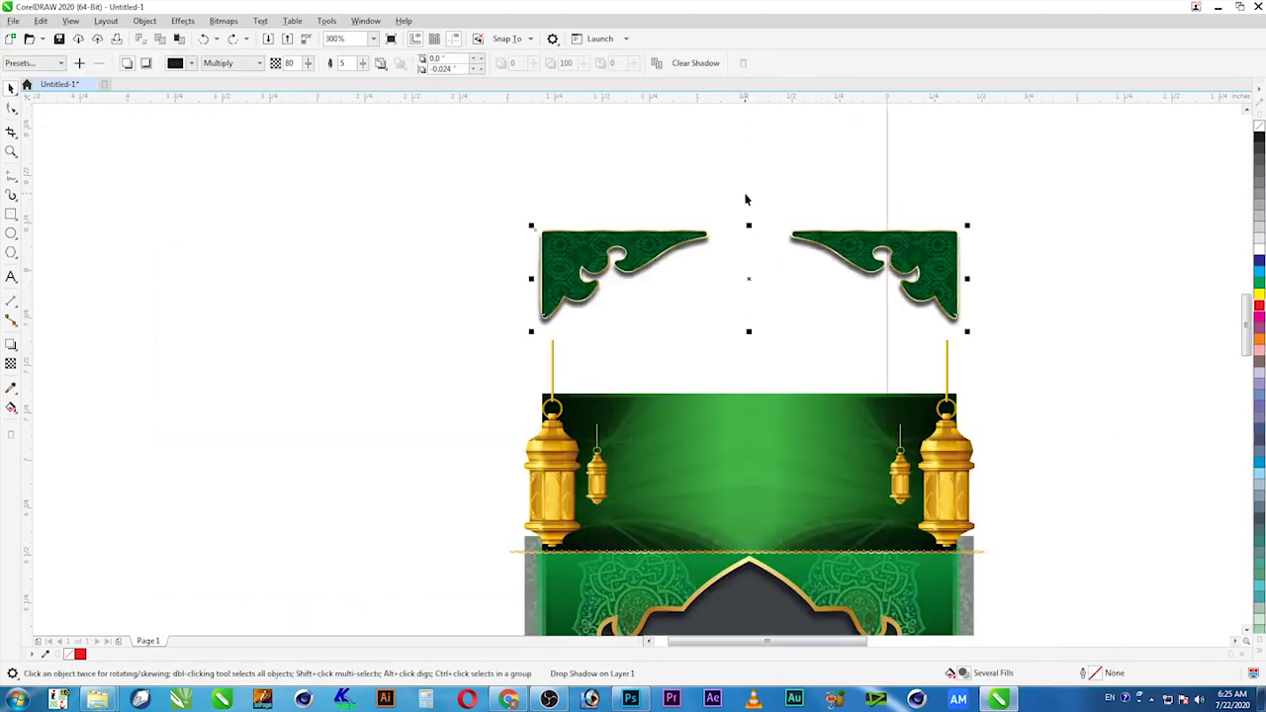
key("ctrl+z")
key("ctrl+z")
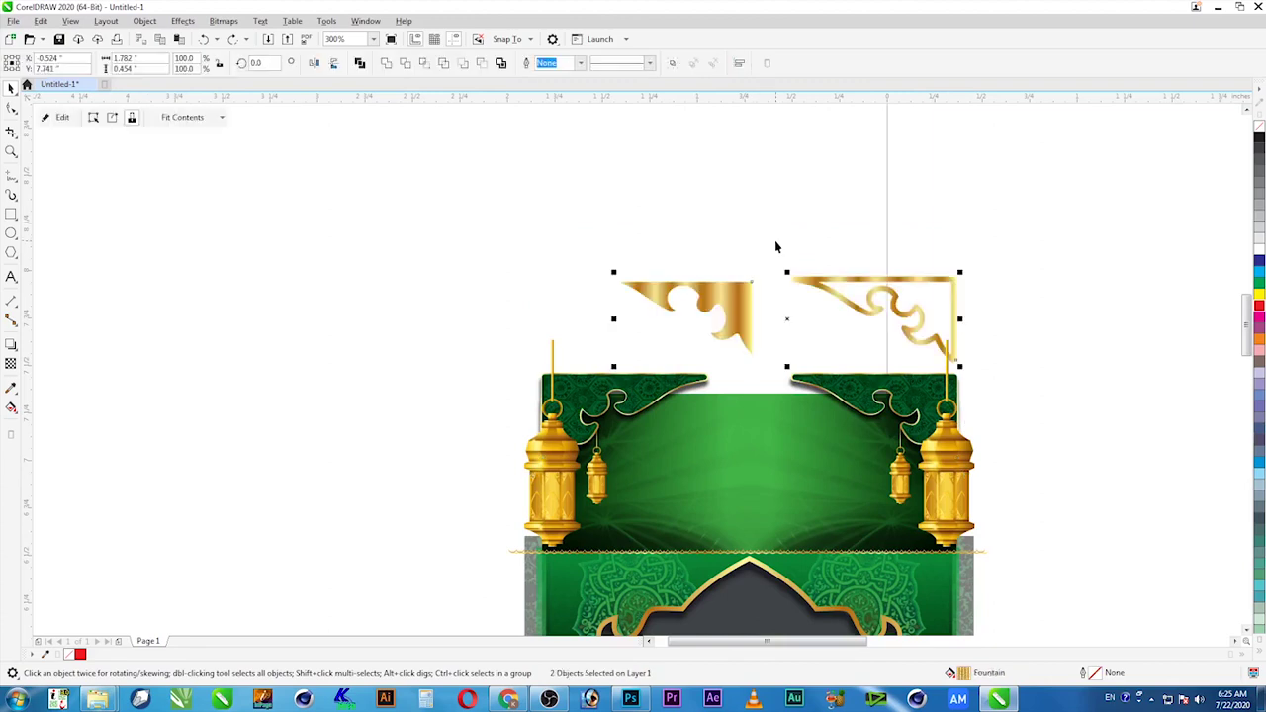
- Open the inner panel's PowerClip contents for editing, around the lantern area
left_click(797, 416, "ctrl")
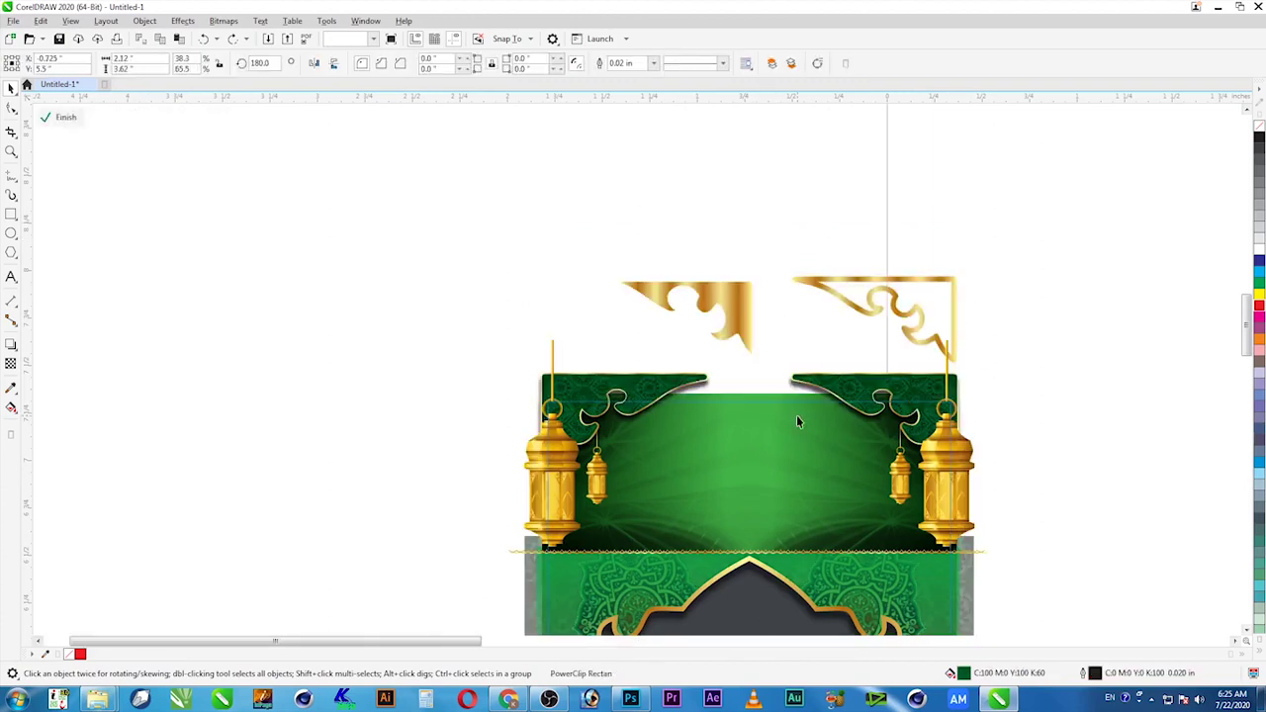
scroll(802, 433, "down", 1)
key("F2")
left_click_drag(915, 387, 706, 544)
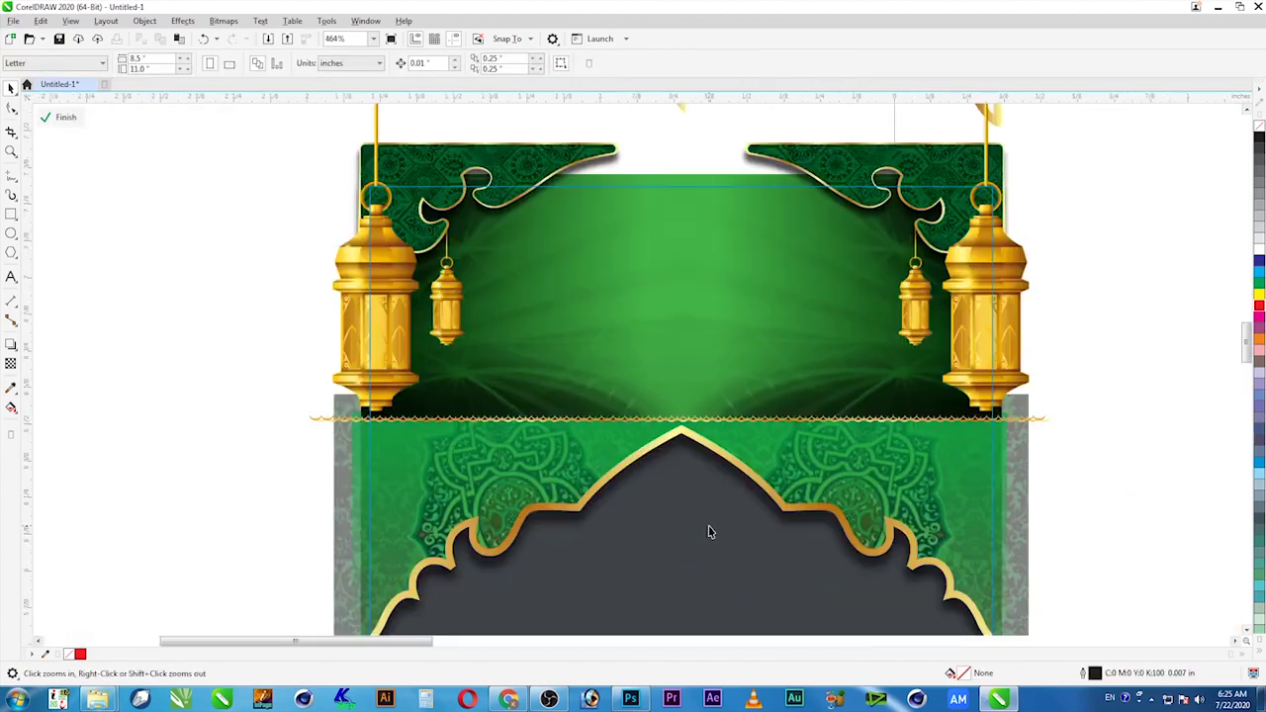
- Try to move the large lanterns right and the small hanging lanterns left, undoing each move
key("space")
left_click_drag(1000, 303, 1130, 305)
key("ctrl+z")
left_click_drag(921, 319, 833, 319)
key("ctrl+z")
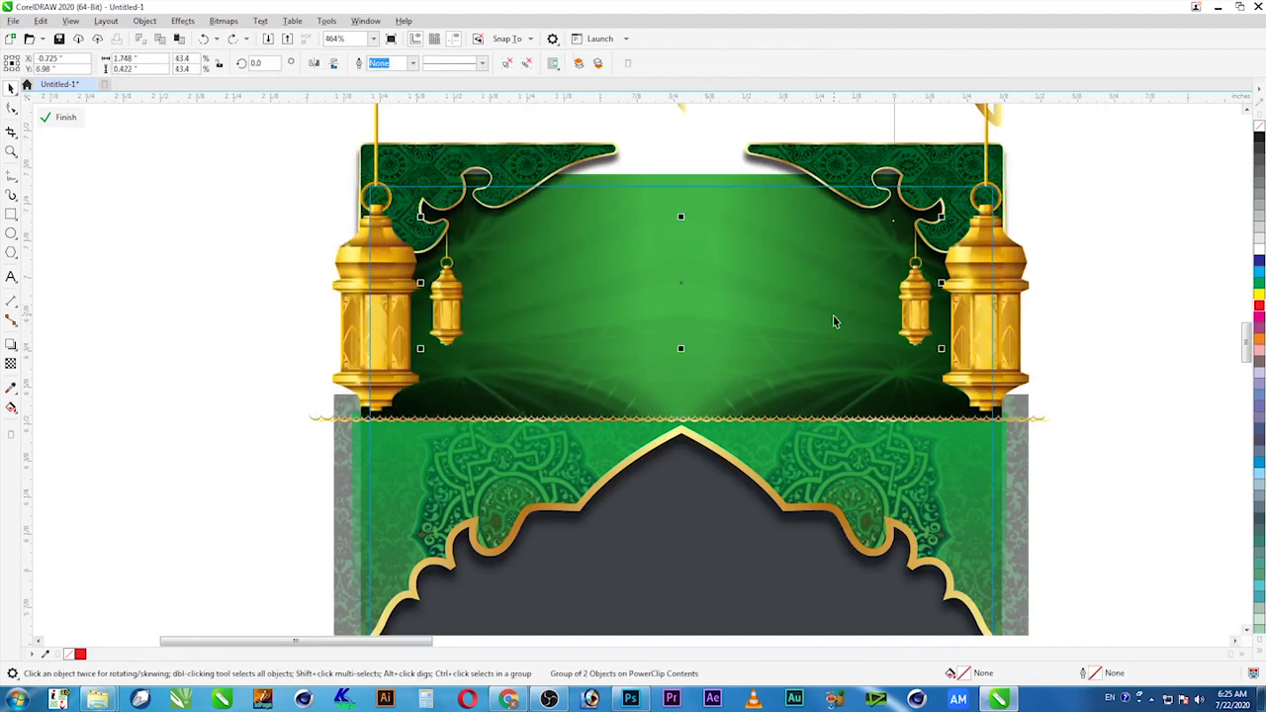
scroll(1057, 289, "down", 5)
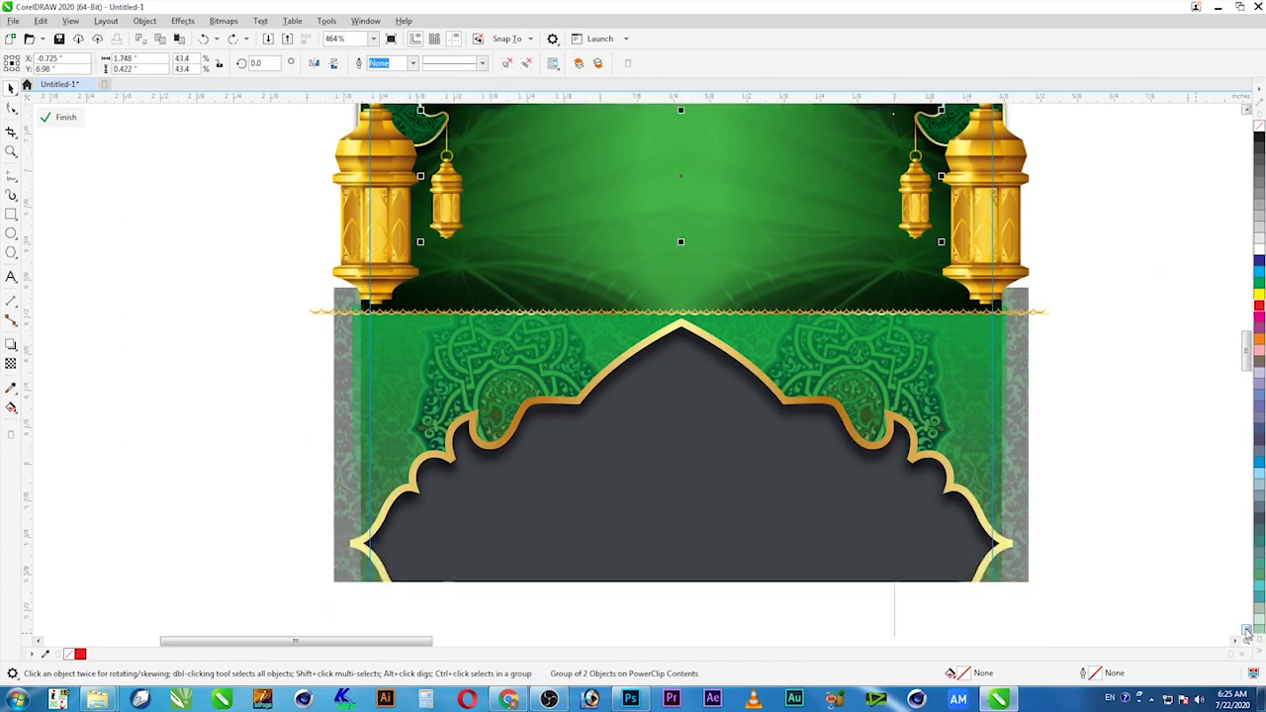
- Pull the damask pattern, the green gradient rectangles and the medallion bitmap behind the grey frame out of place
left_click_drag(1019, 244, 277, 240)
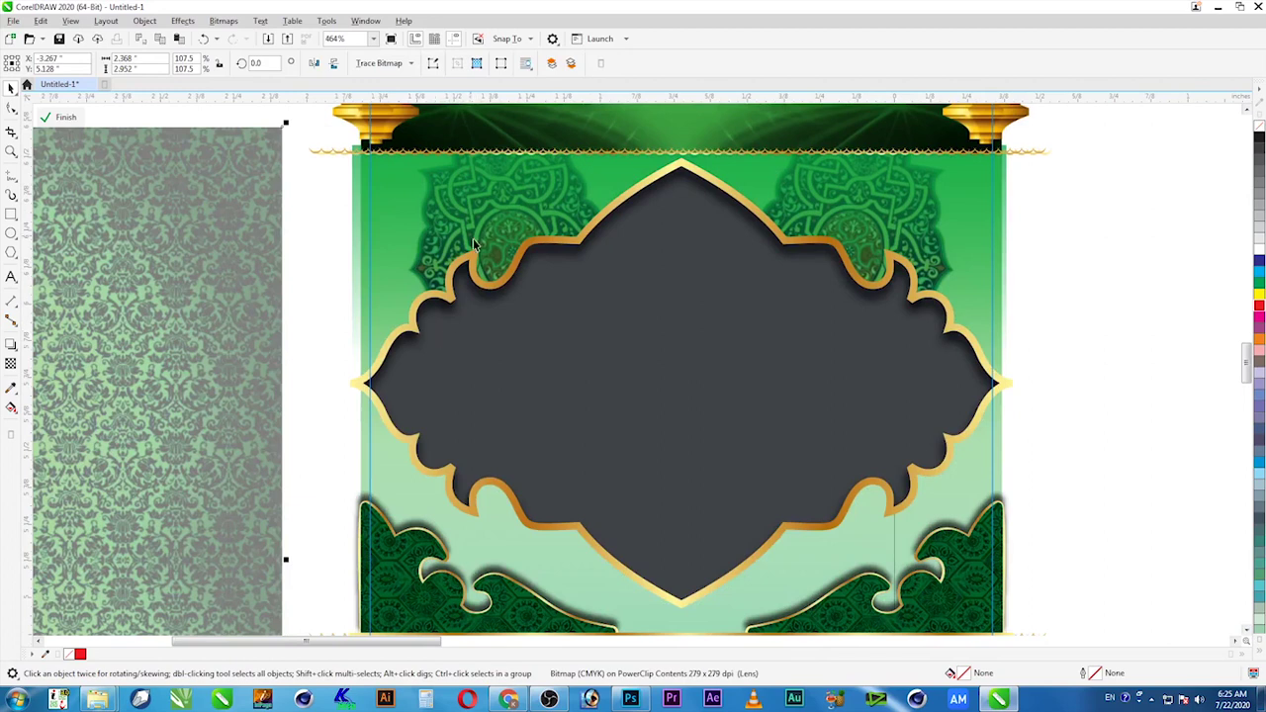
left_click_drag(500, 208, 1170, 275)
left_click_drag(888, 228, 1074, 214)
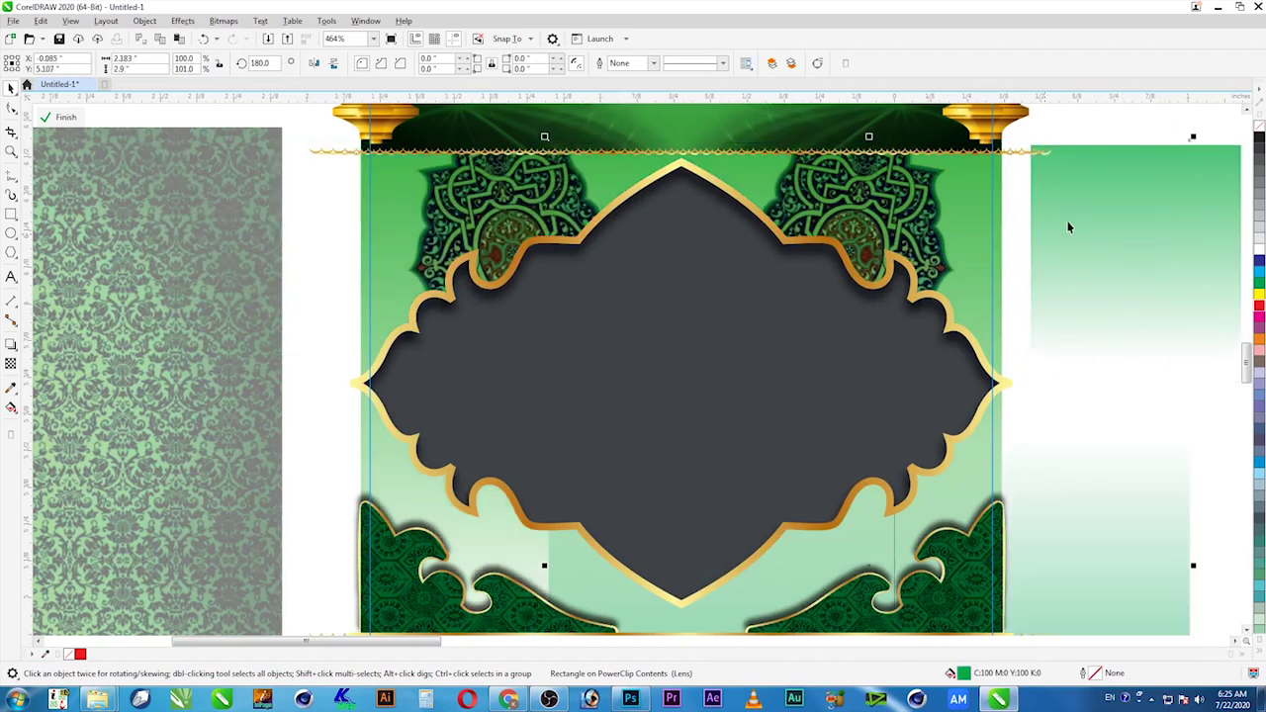
left_click_drag(1151, 587, 1230, 587)
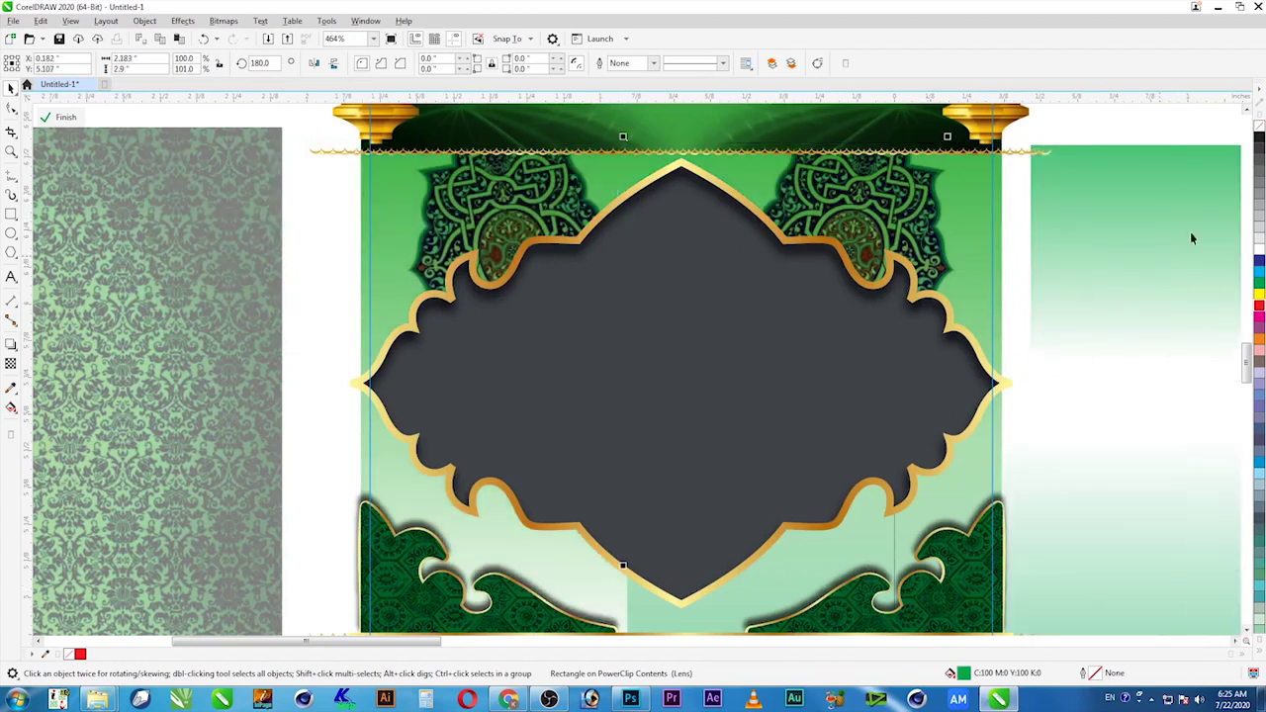
left_click_drag(459, 223, 365, 207)
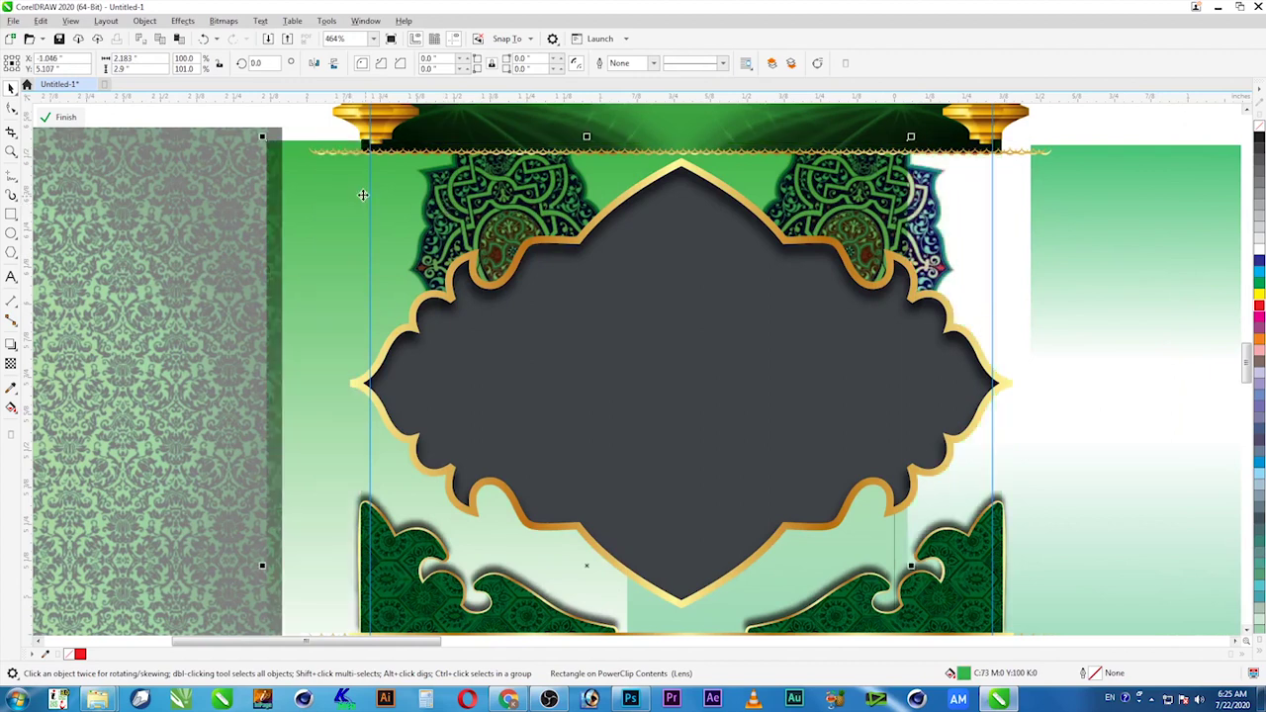
left_click_drag(509, 224, 396, 243)
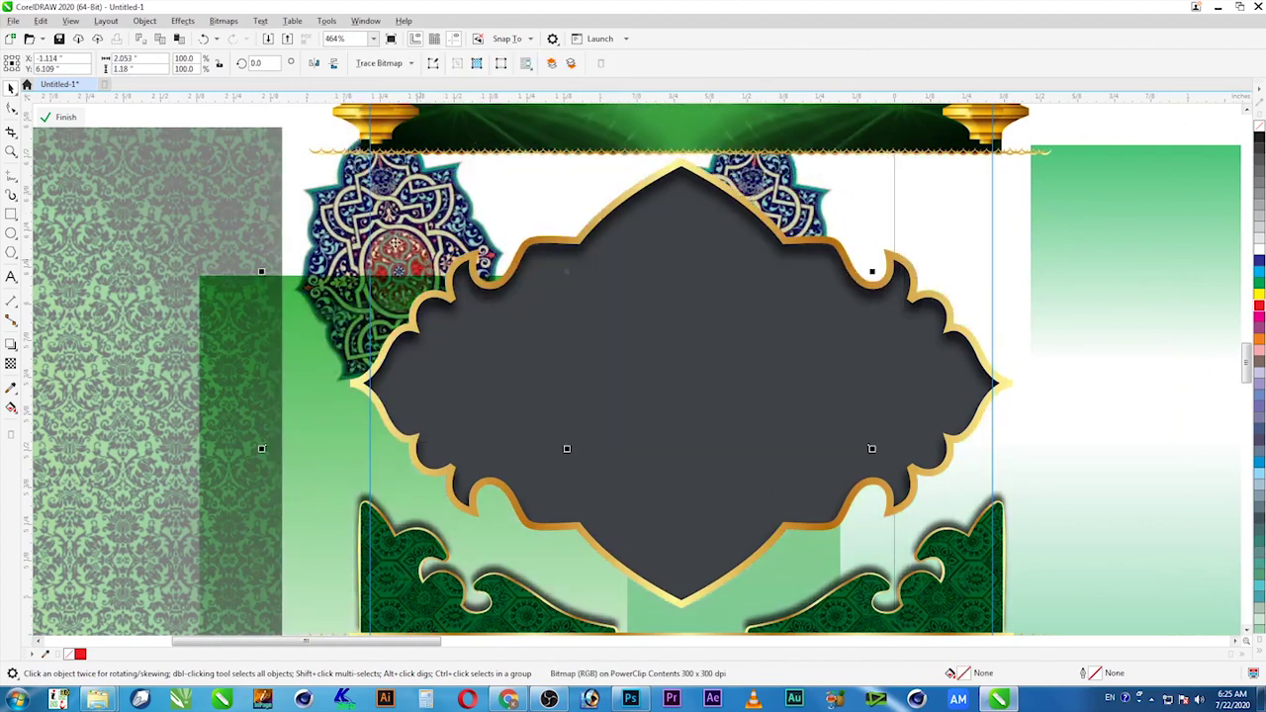
- Undo the moves of the damask pattern, gradient rectangles and medallion until the inner panel is whole and out of PowerClip editing
key("ctrl+z")
key("ctrl+z")
key("ctrl+z")
key("ctrl+z")
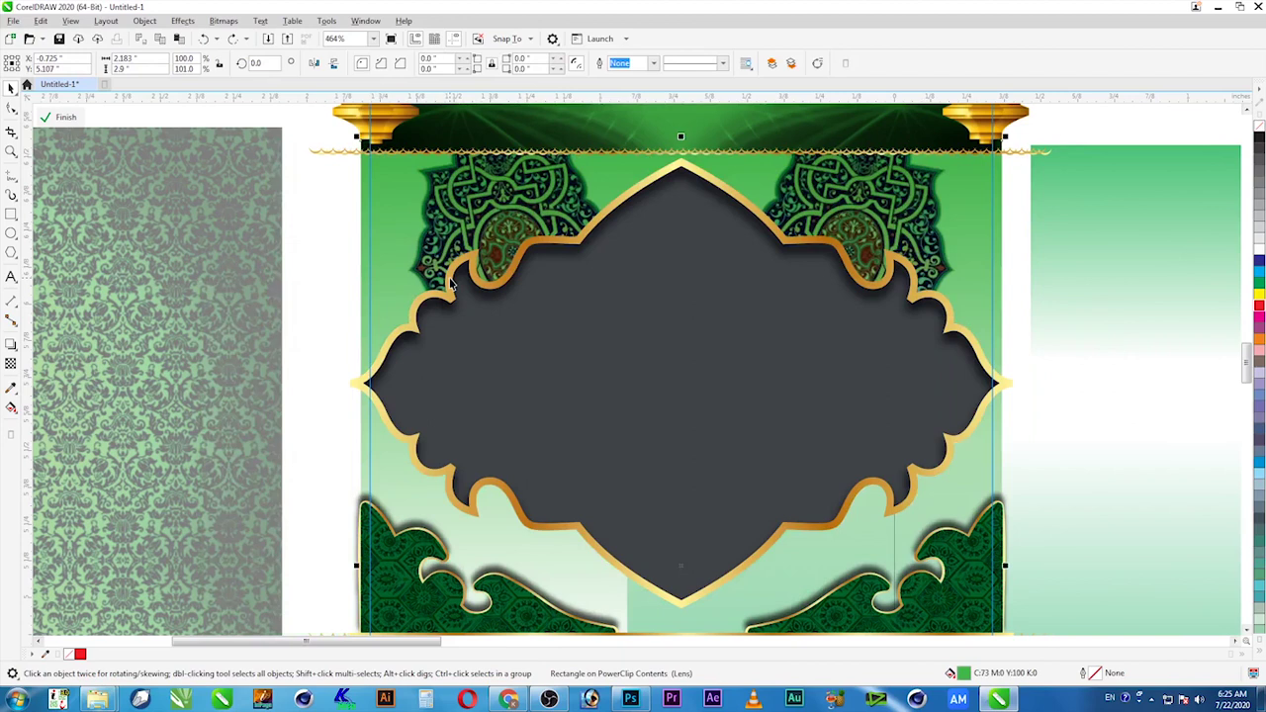
key("ctrl+z")
key("ctrl+z")
key("ctrl+z")
key("ctrl+z")
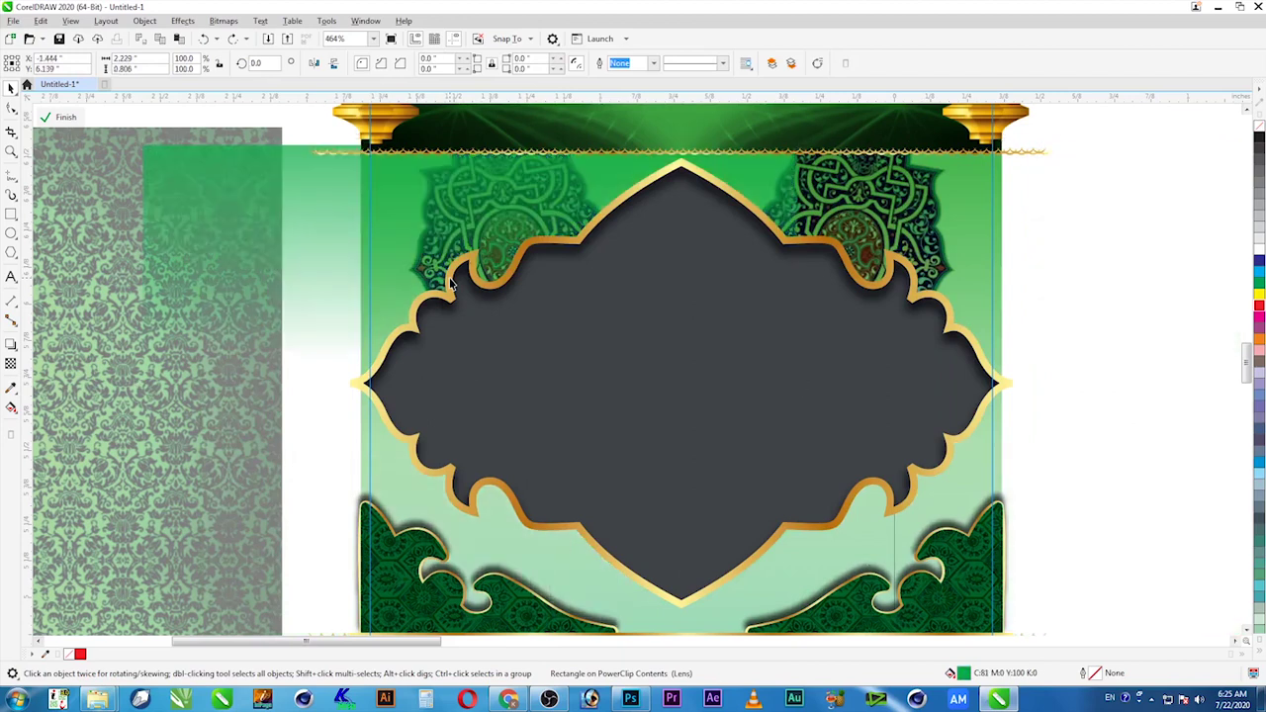
key("ctrl+z")
key("ctrl+z")
key("ctrl+z")
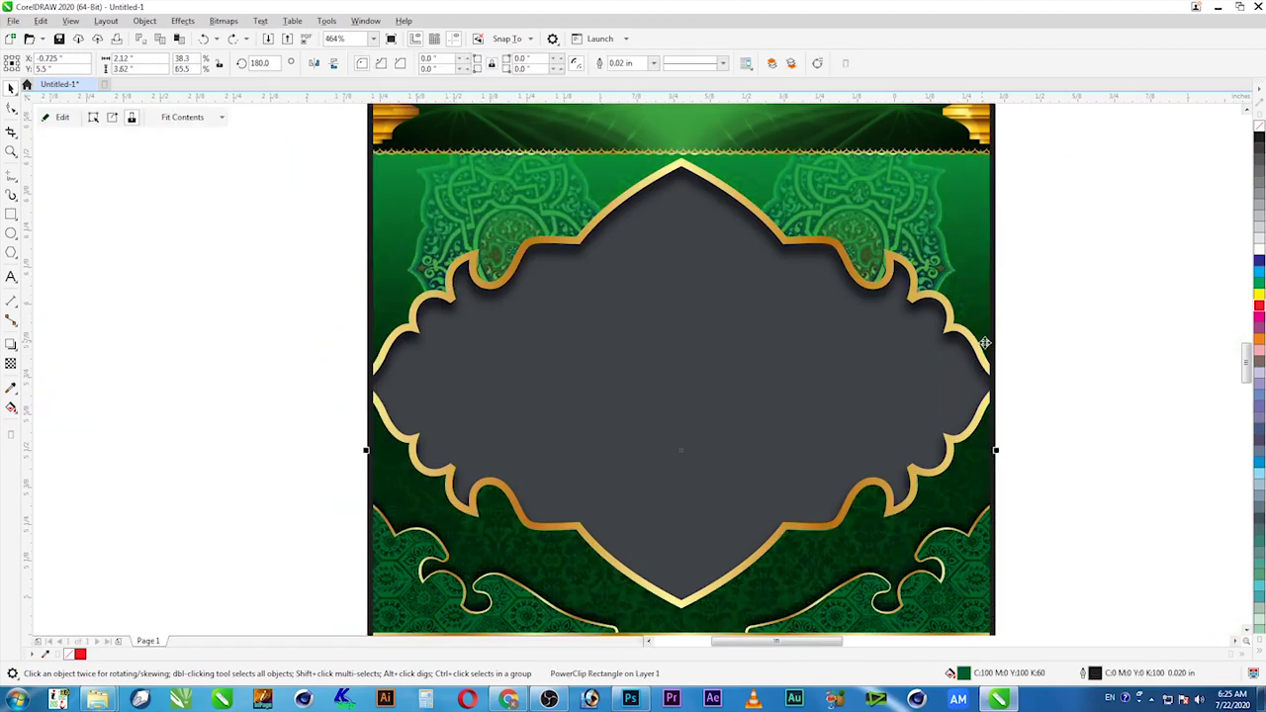
- Reopen the inner panel's PowerClip contents for editing around the grey frame
left_click(1081, 289)
left_click(926, 202)
double_click(941, 240)
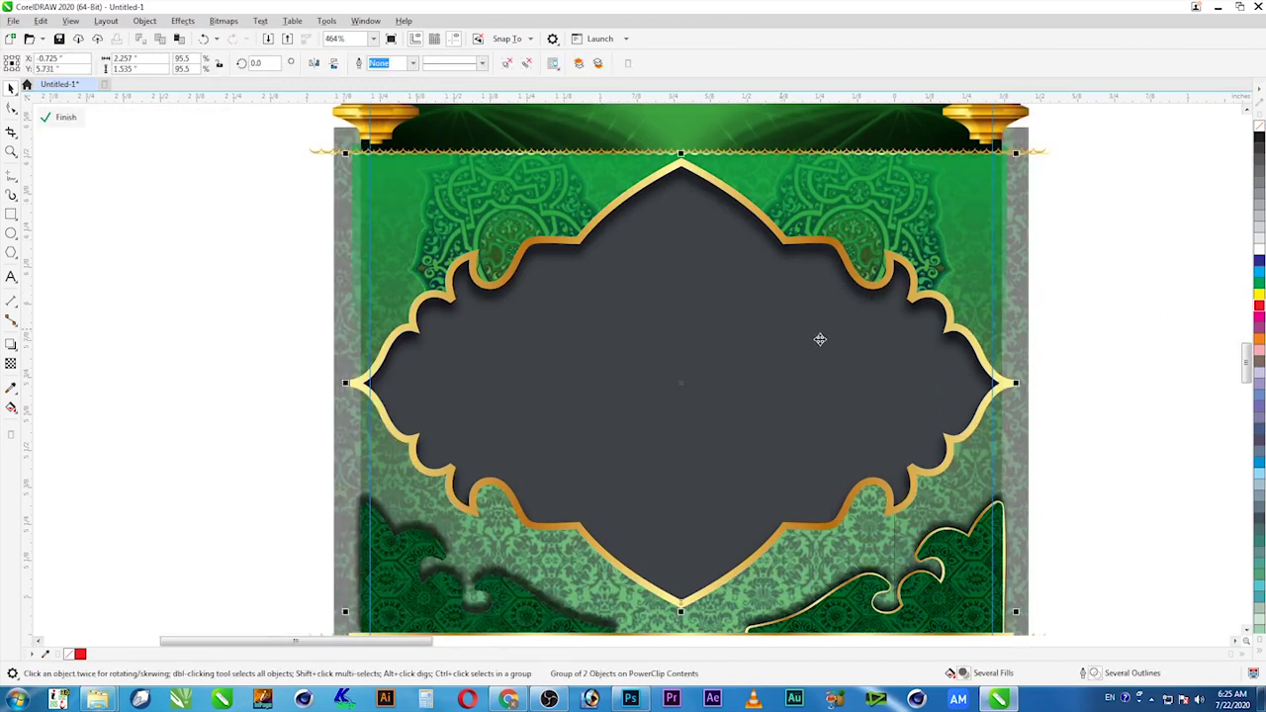
- Ungroup the central grey frame and move its gold outline up off the dark shape
right_click(780, 328)
left_click(867, 295)
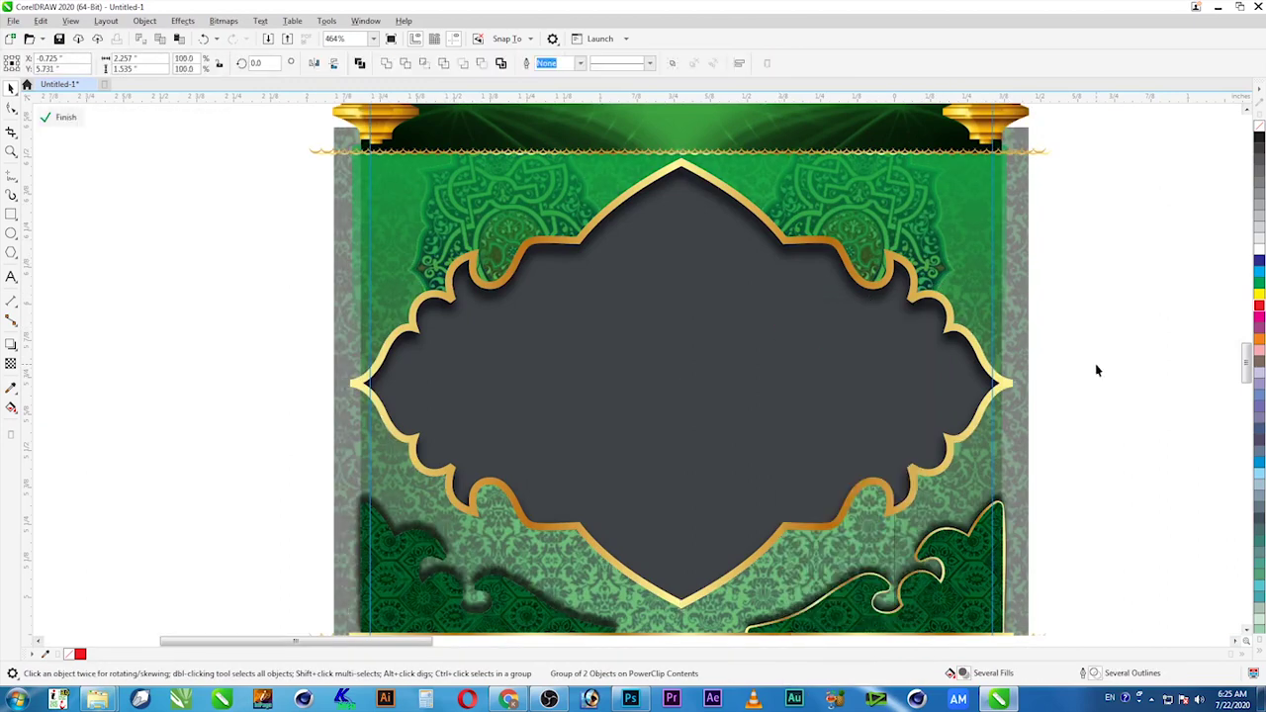
left_click_drag(868, 295, 887, 205)
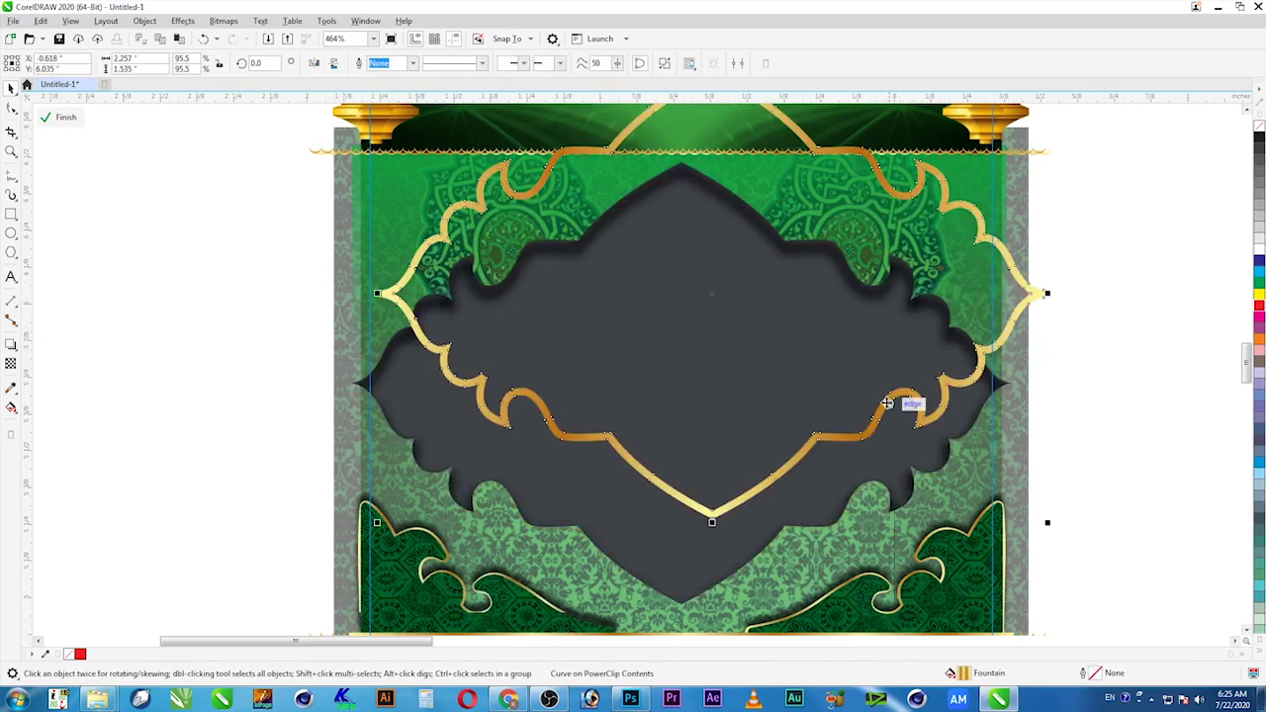
- Try to open the dark frame shape's own PowerClip contents and move them, and undo back to the grouped frame
left_click(592, 525)
right_click(591, 525)
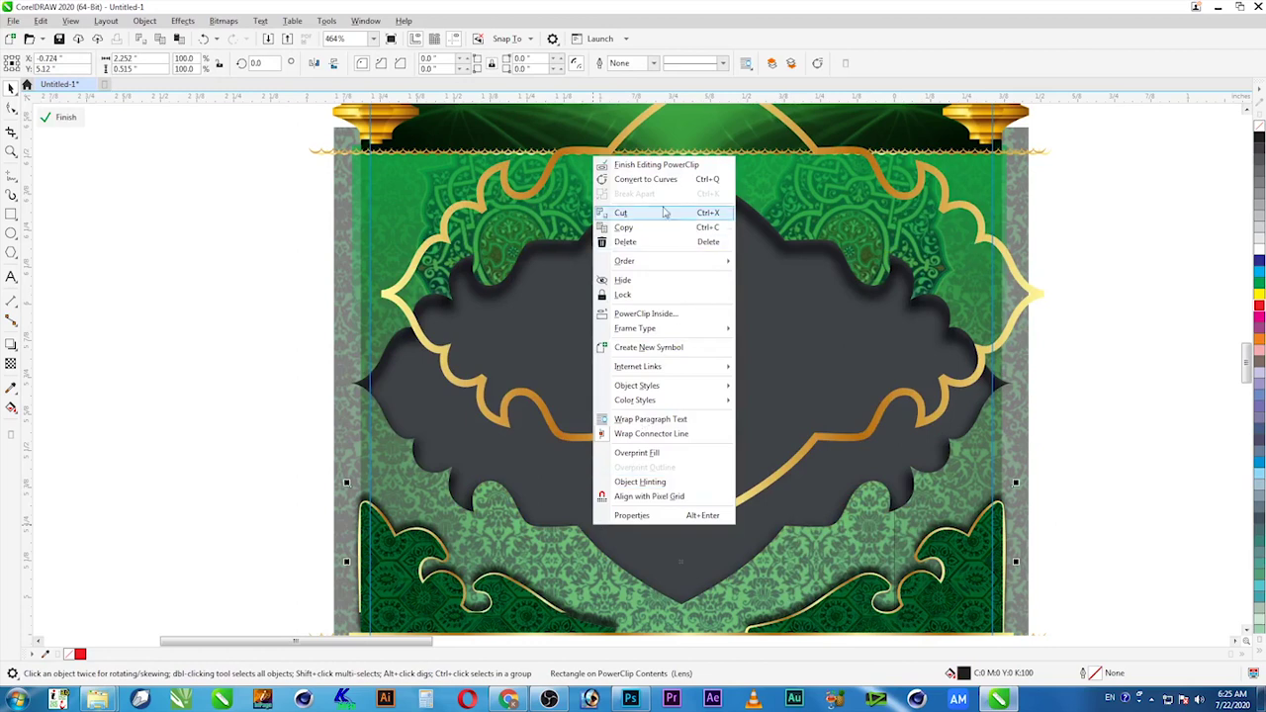
left_click(334, 426)
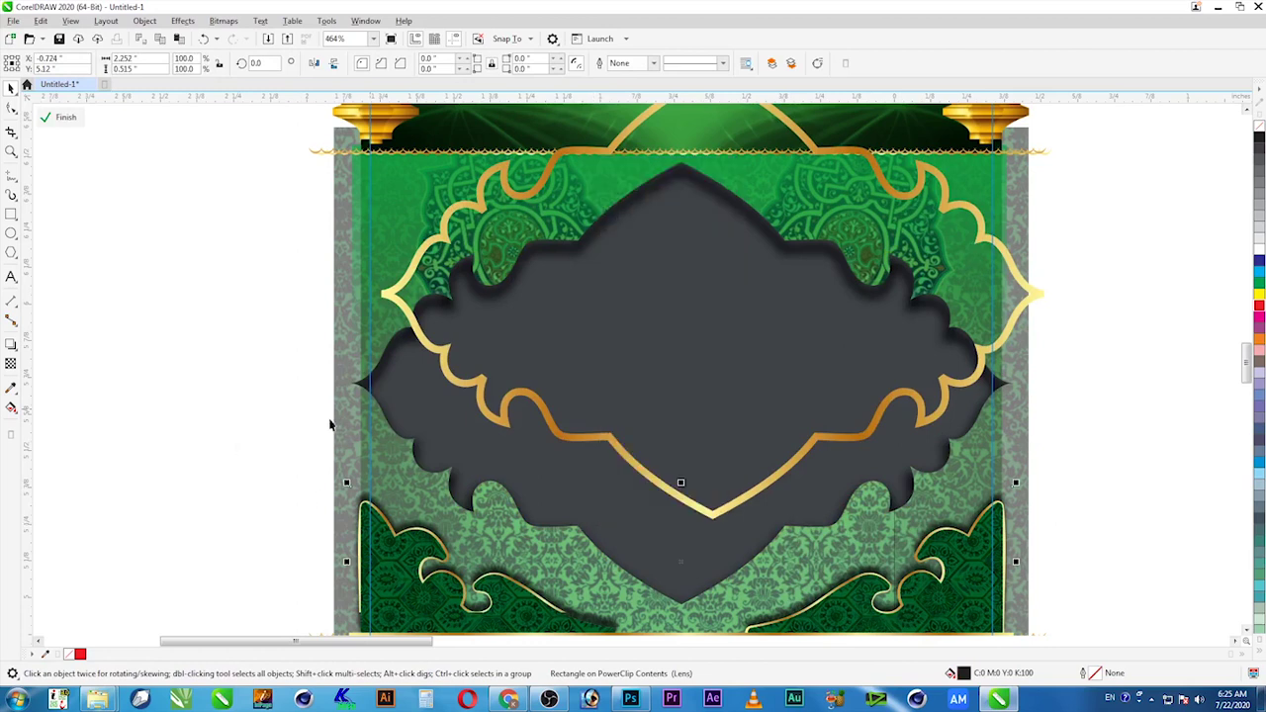
left_click(392, 414)
right_click(385, 398)
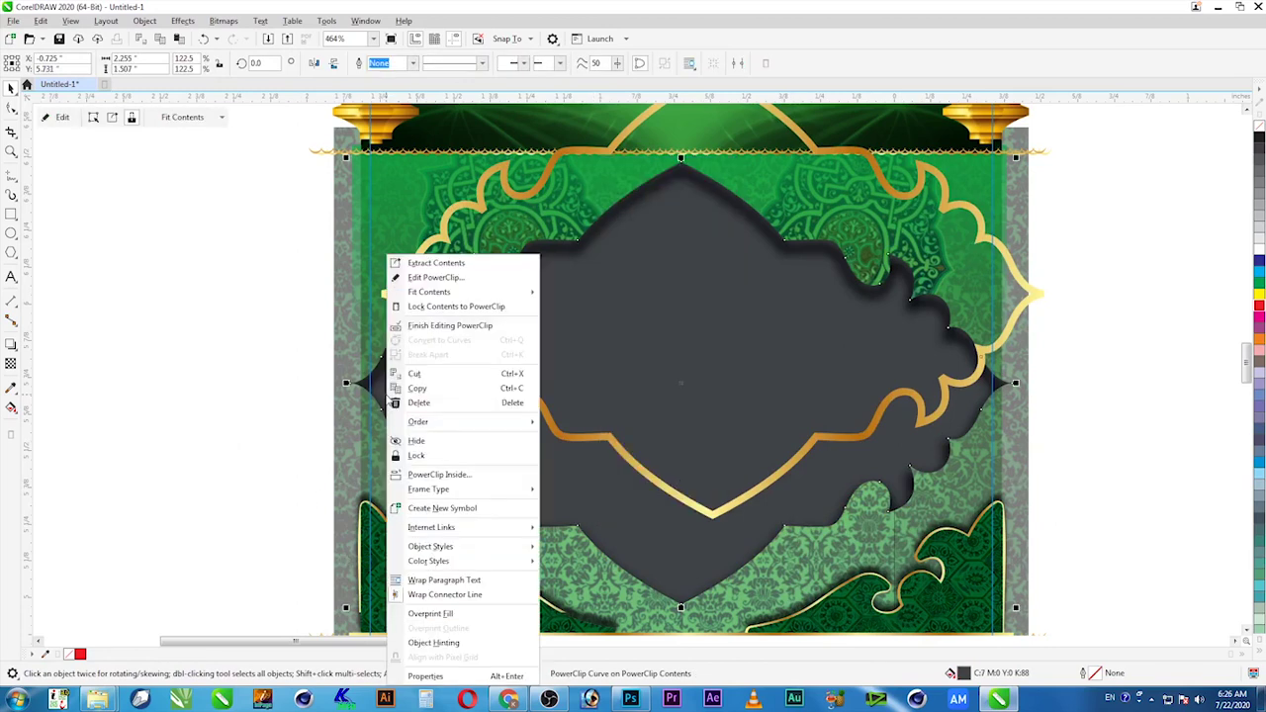
left_click(443, 277)
left_click_drag(389, 401, 708, 372)
key("ctrl+z")
key("ctrl+z")
key("ctrl+z")
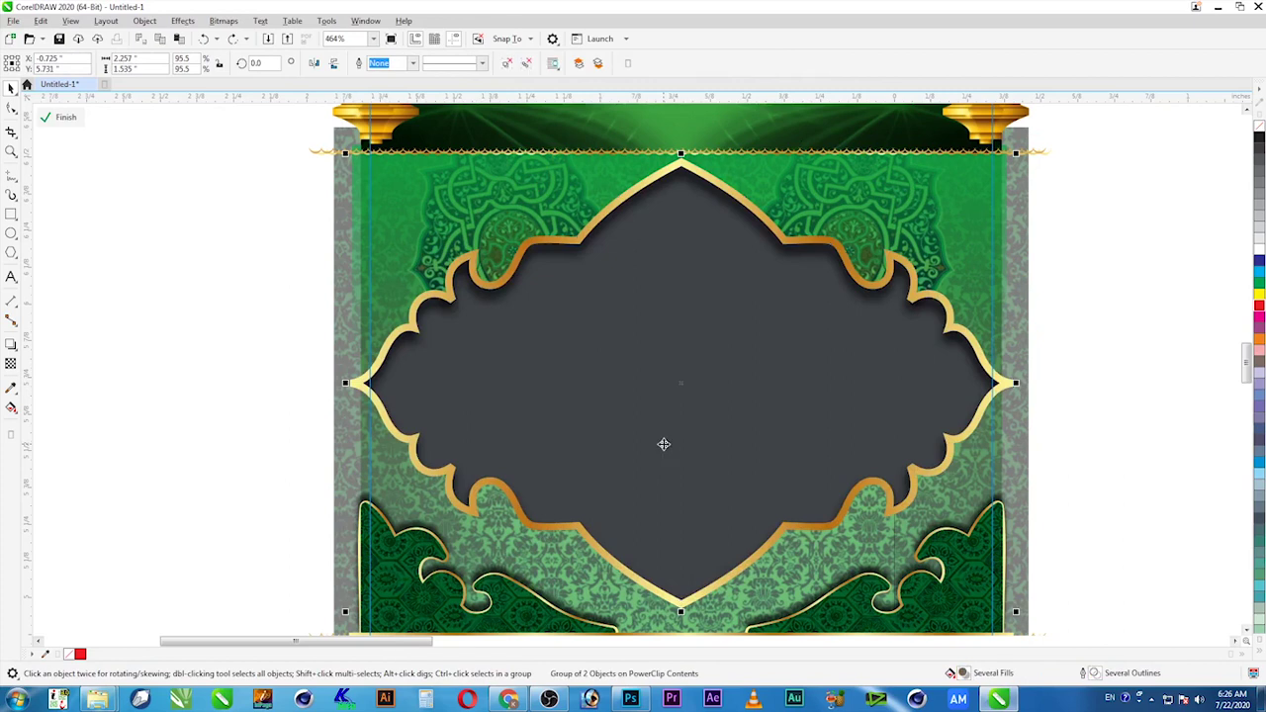
- Examine the lower corner ornaments and the red textured panel with its gold border inside the PowerClip
left_click(1083, 297)
scroll(1083, 297, "down", 2)
key("F2")
left_click_drag(1080, 369, 666, 554)
left_click(1091, 377)
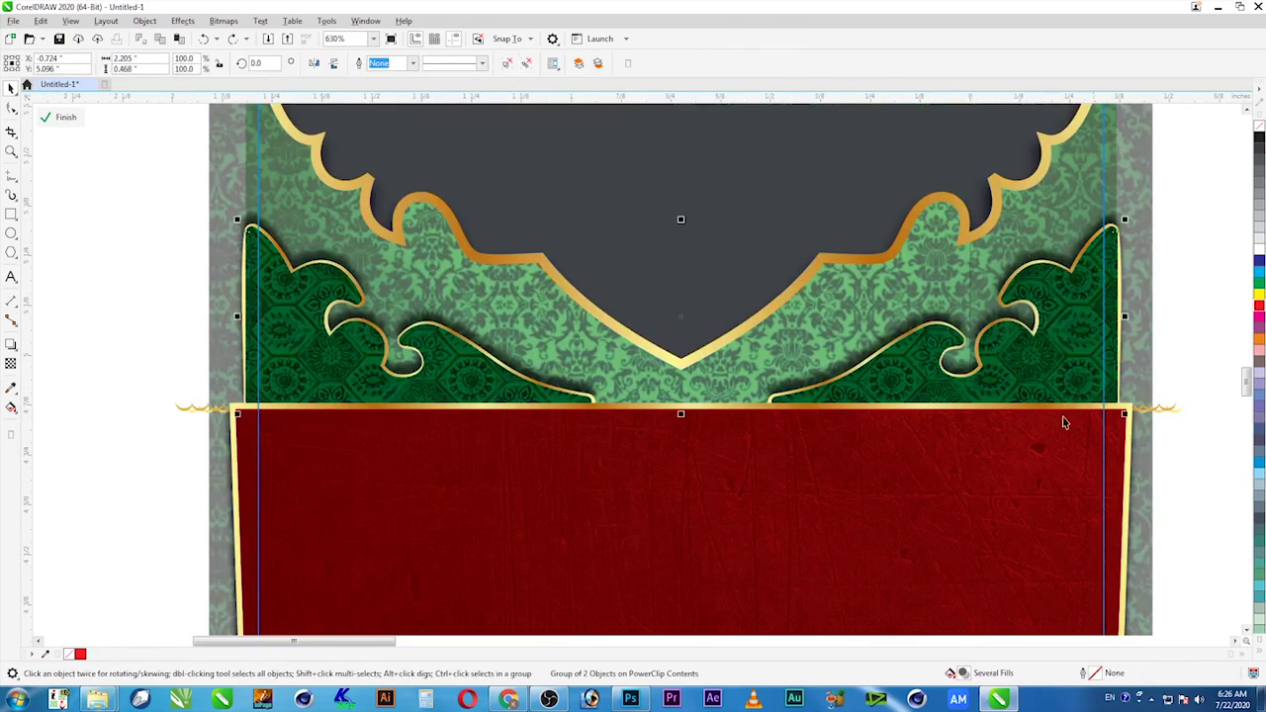
left_click(1248, 634)
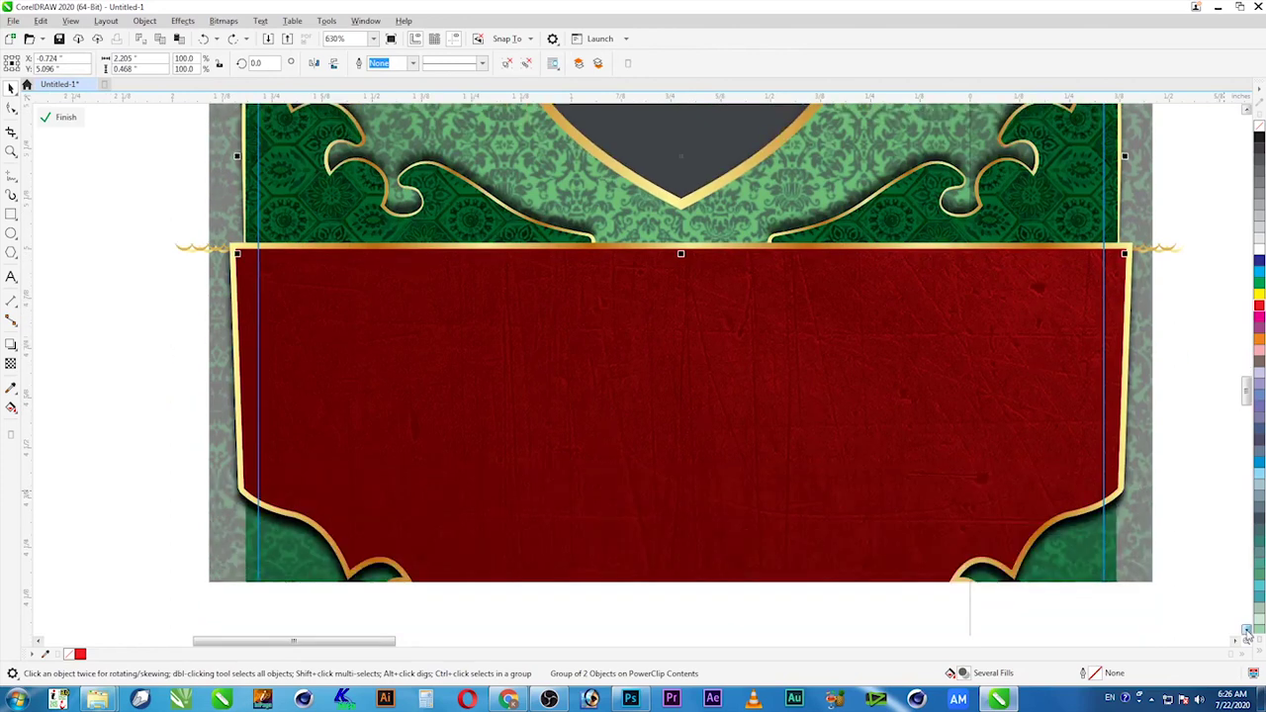
left_click(961, 426)
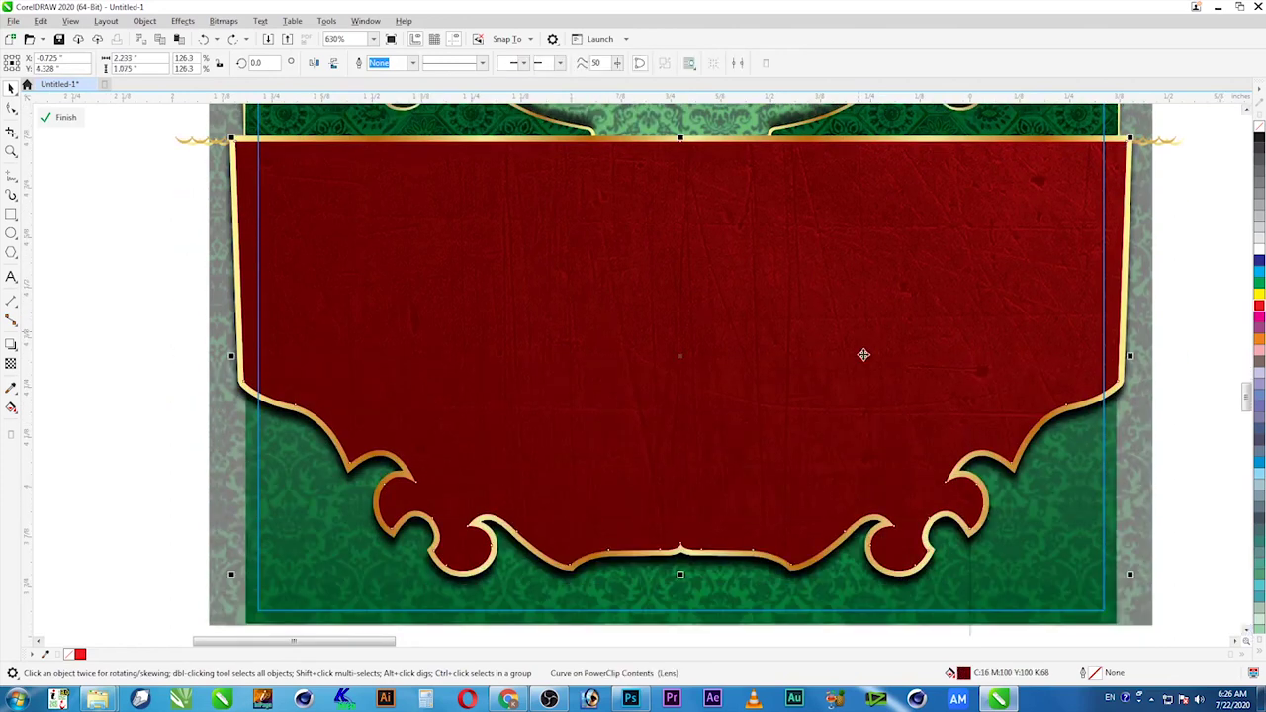
left_click(848, 301)
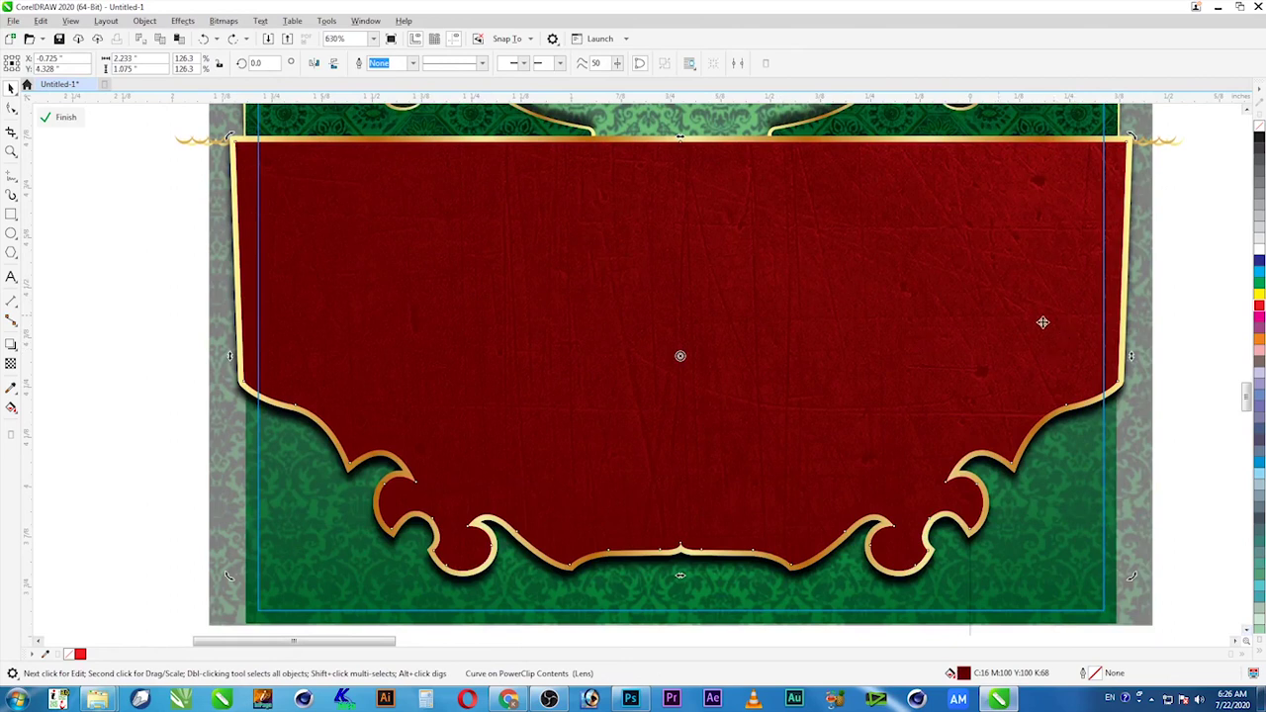
- Try to move the see-through dark red texture shape off the bright red panel, and undo the move
left_click(324, 443)
left_click_drag(329, 428, 376, 455)
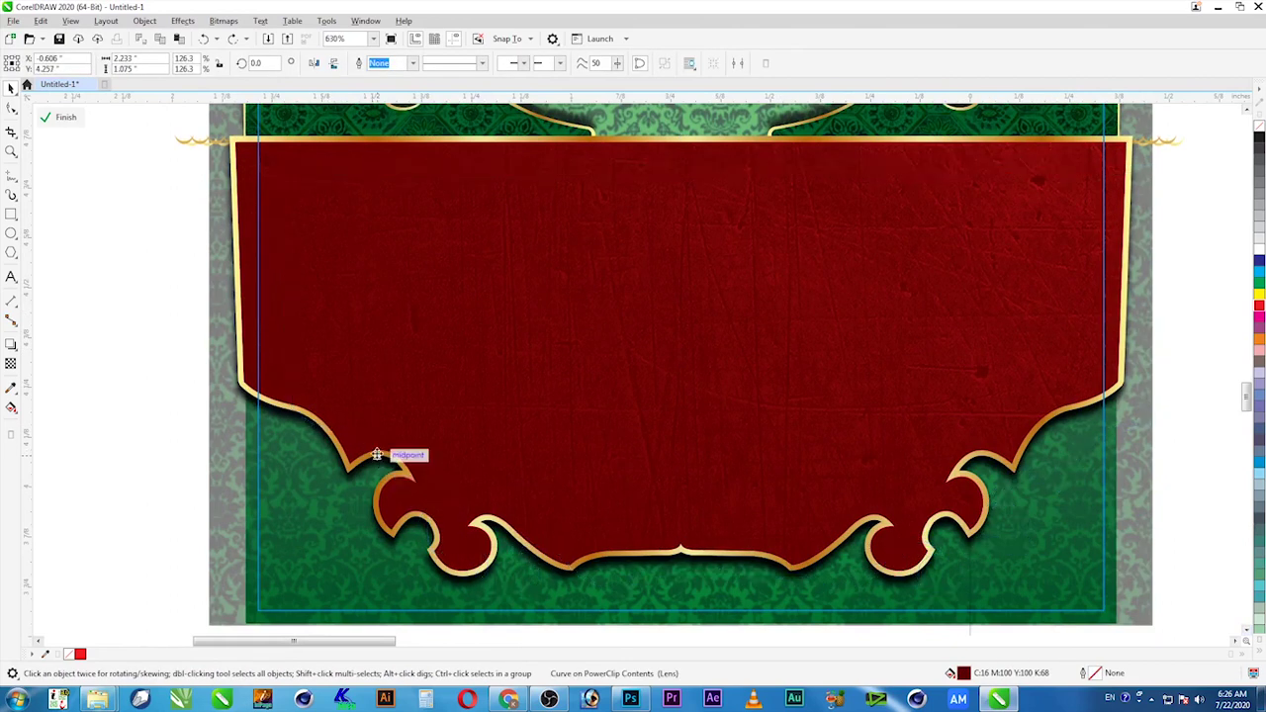
right_click(440, 257)
left_click(394, 272)
left_click_drag(352, 309, 541, 311)
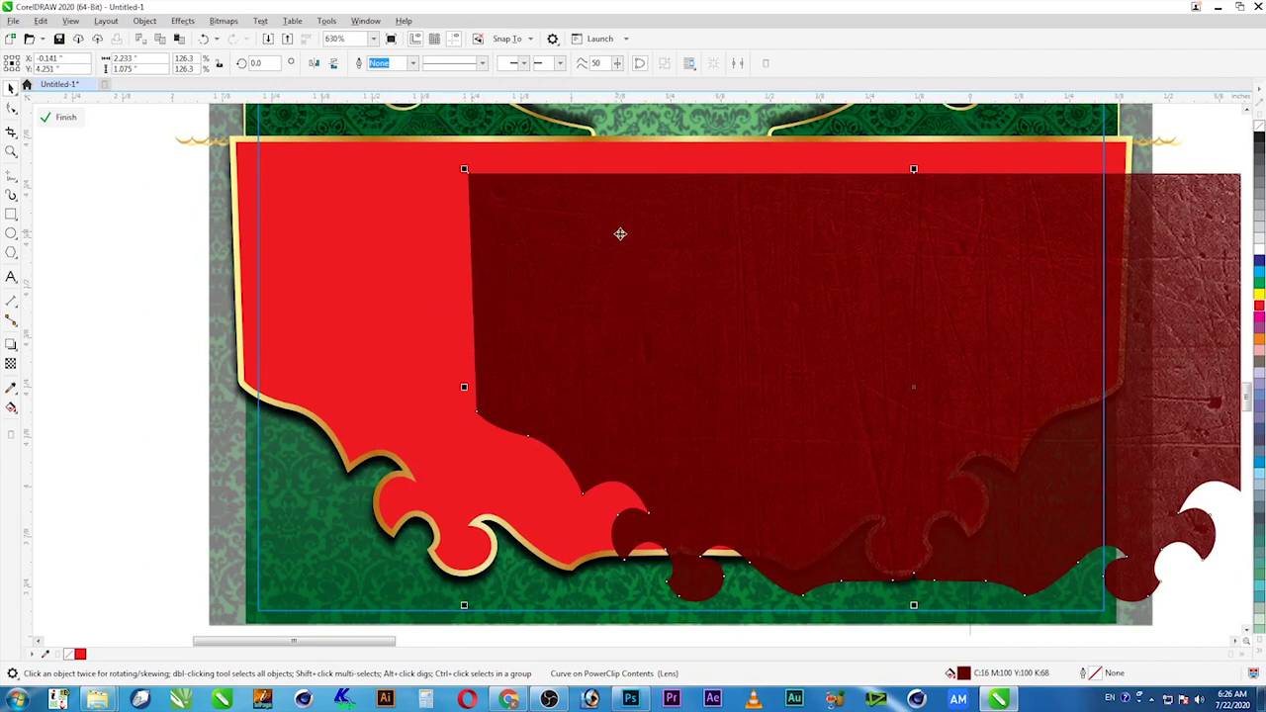
key("ctrl+z")
key("ctrl+z")
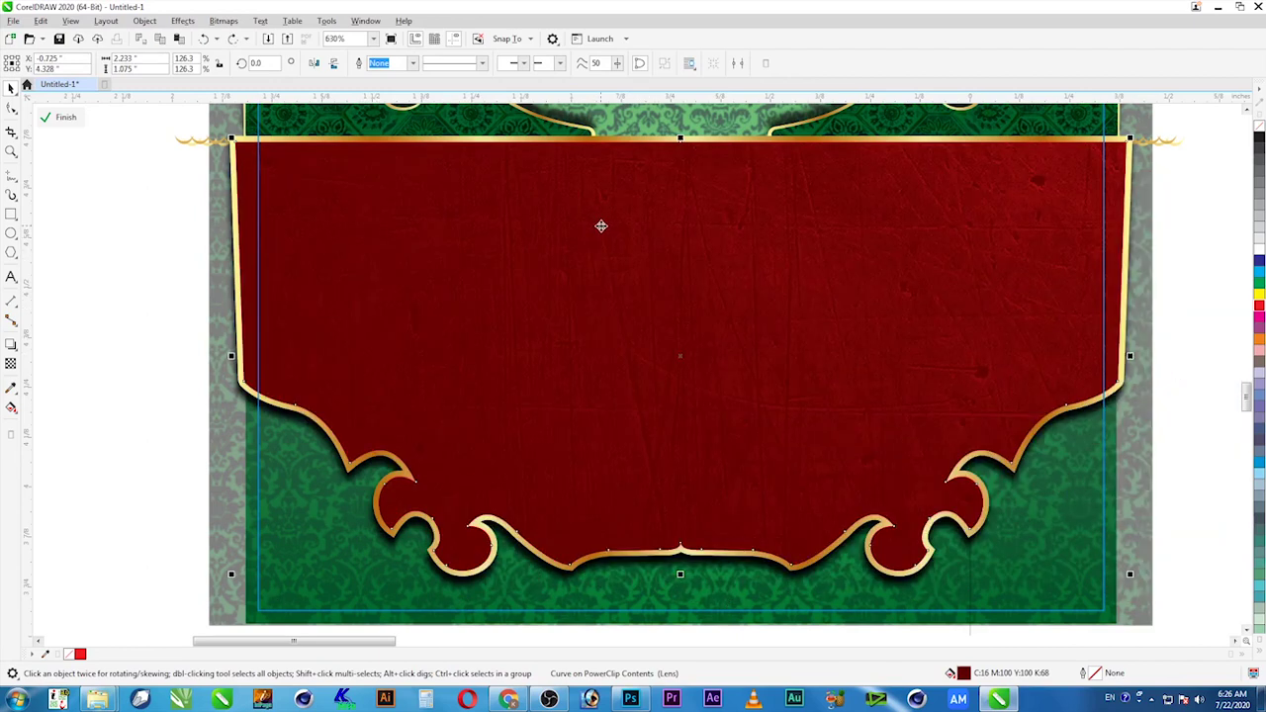
- Finish editing the inner panel's PowerClip contents and view the whole panel
left_click(1174, 314)
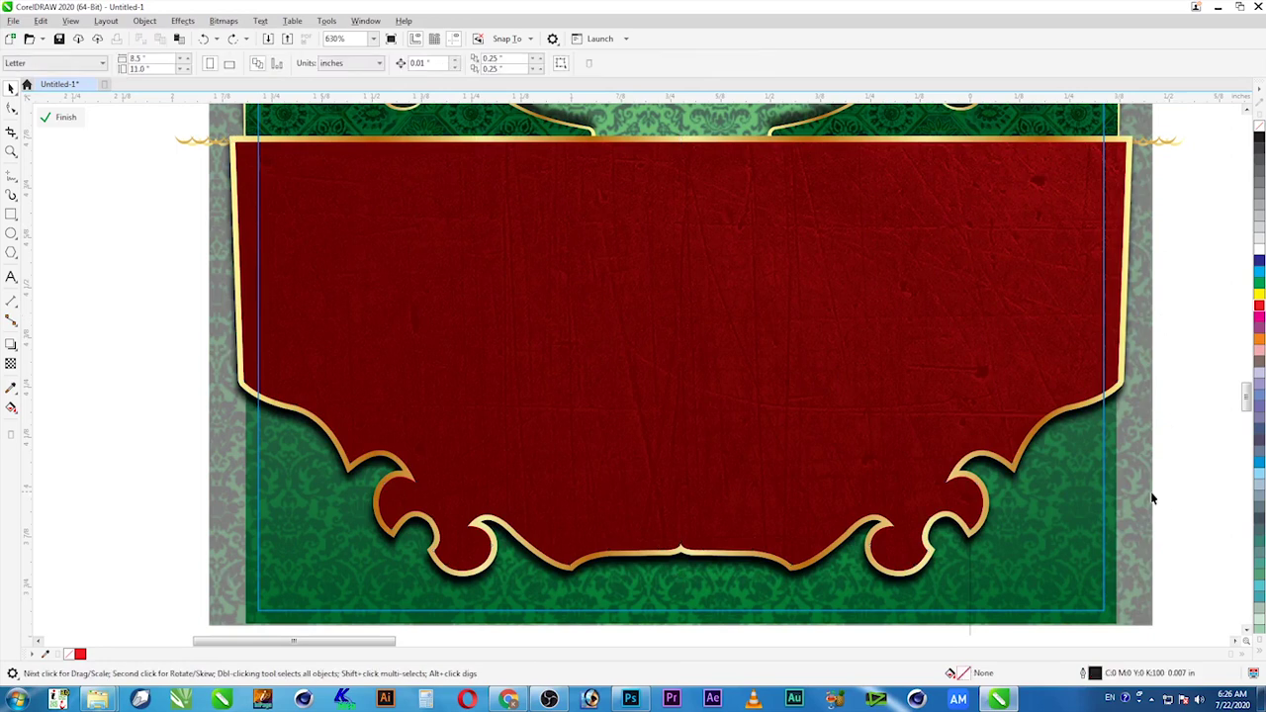
scroll(1135, 476, "down", 1)
left_click(537, 394, "ctrl")
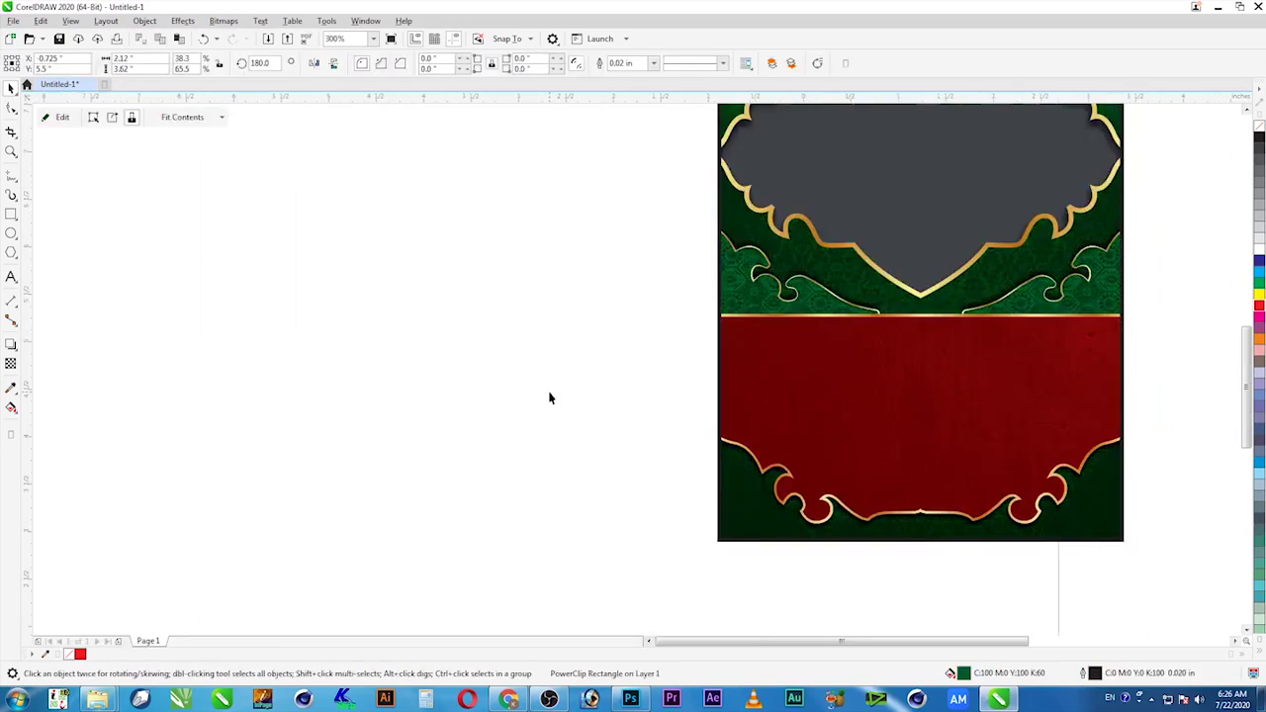
scroll(584, 406, "down", 2)
key("z")
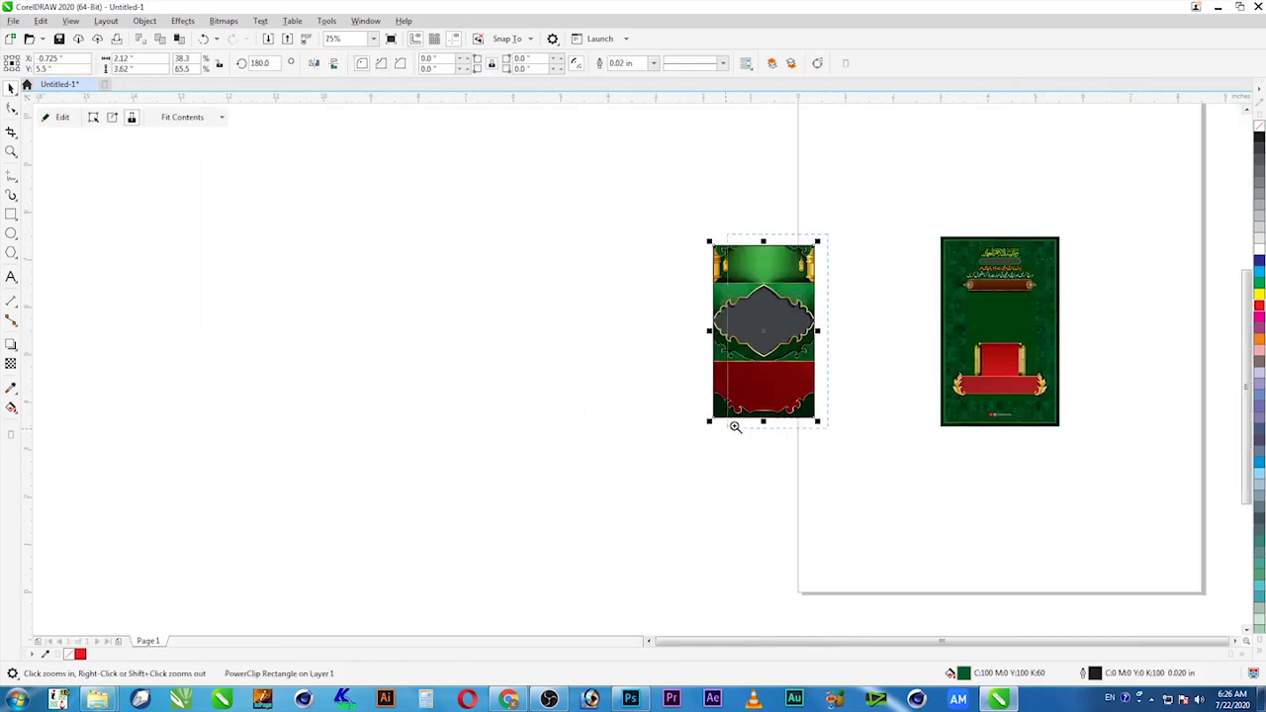
left_click_drag(707, 432, 822, 231)
left_click(890, 373)
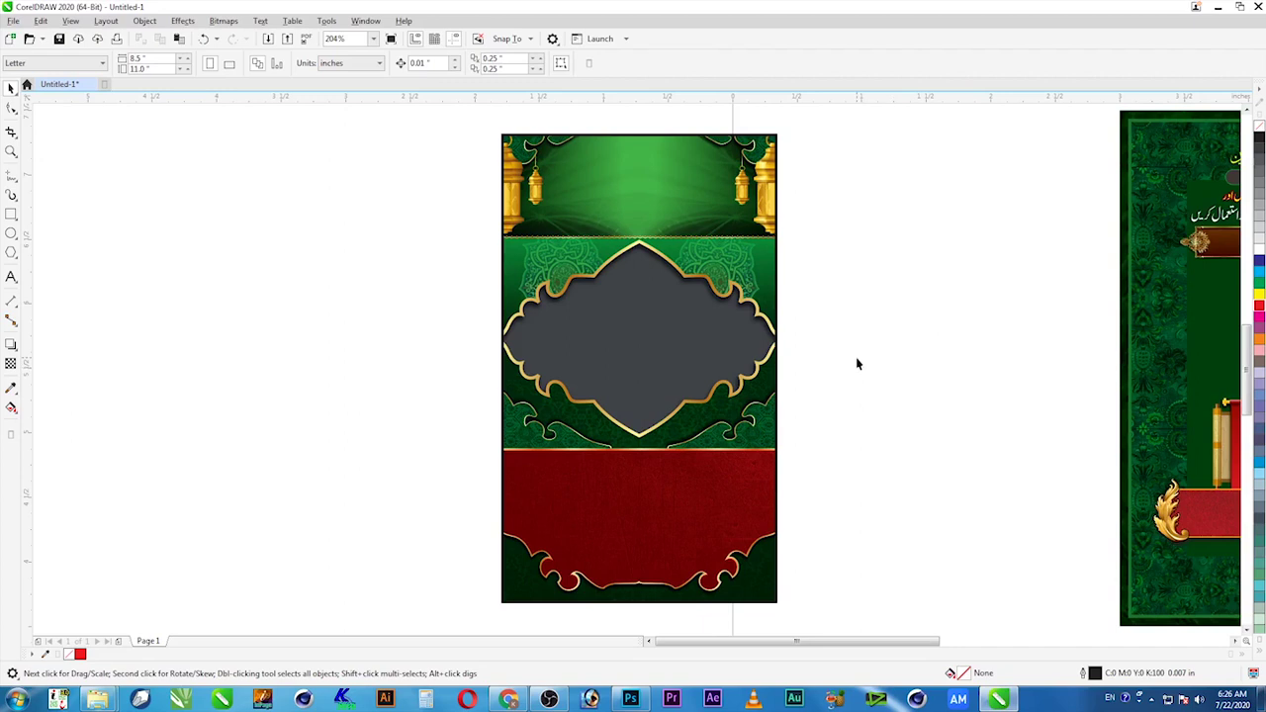
- Undo the poster's disassembly, returning the inner panel to its place in the complete group
key("ctrl+z")
key("ctrl+z")
key("ctrl+z")
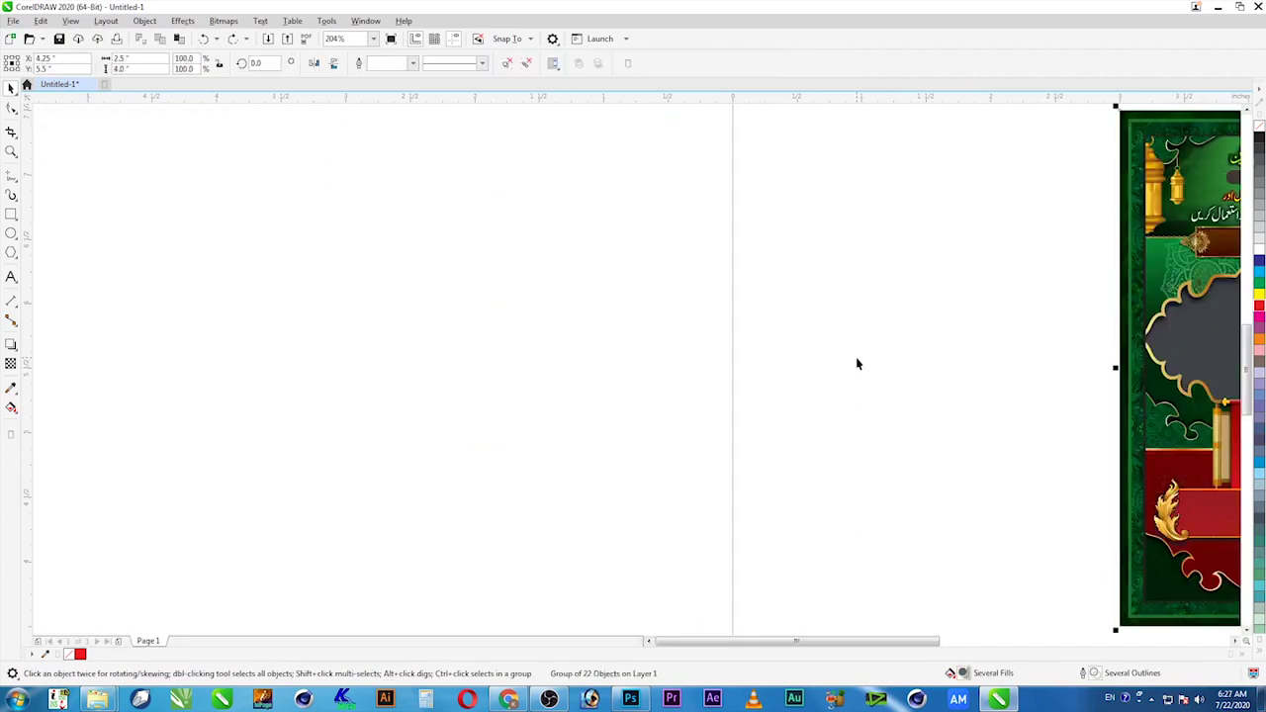
- Look over the assembled poster from the calligraphy and lanterns down to the red banner with gold leaves
key("shift+F2")
key("z")
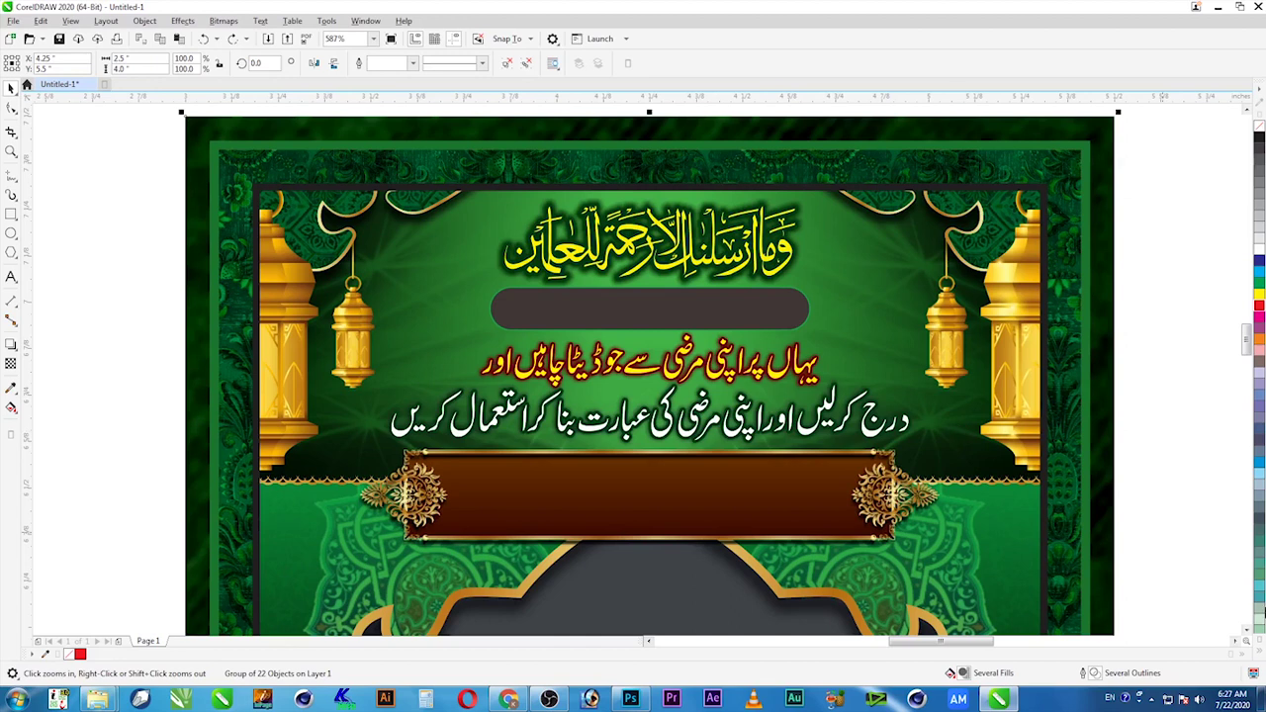
left_click(1247, 631)
left_click(1247, 631)
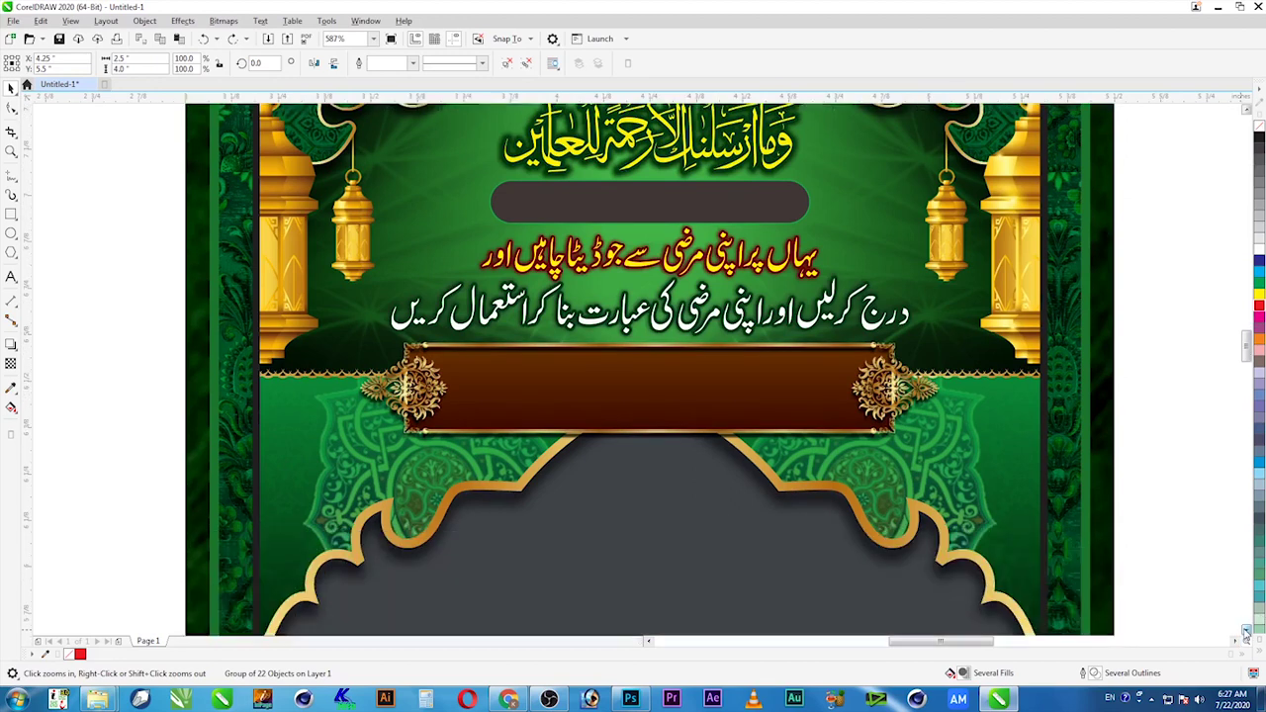
left_click(1246, 630)
left_click(1247, 630)
left_click(1246, 631)
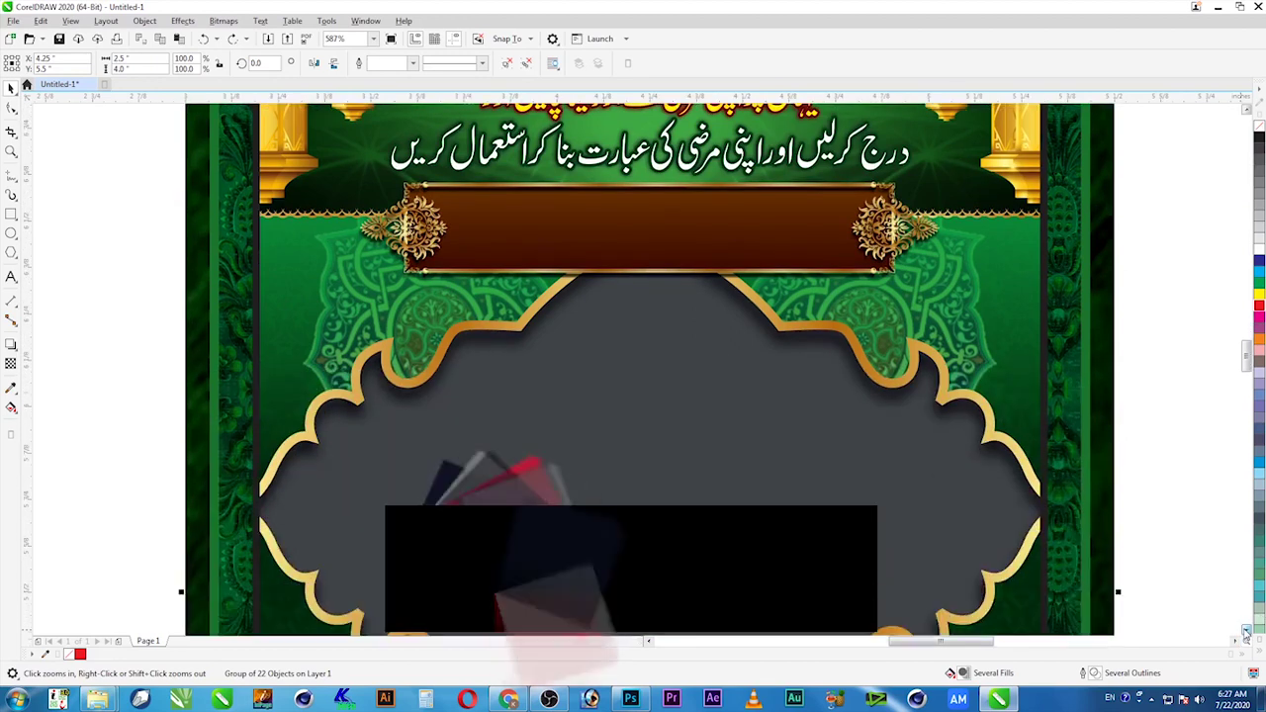
left_click(1247, 630)
left_click(1246, 630)
scroll(1247, 630, "down", 5)
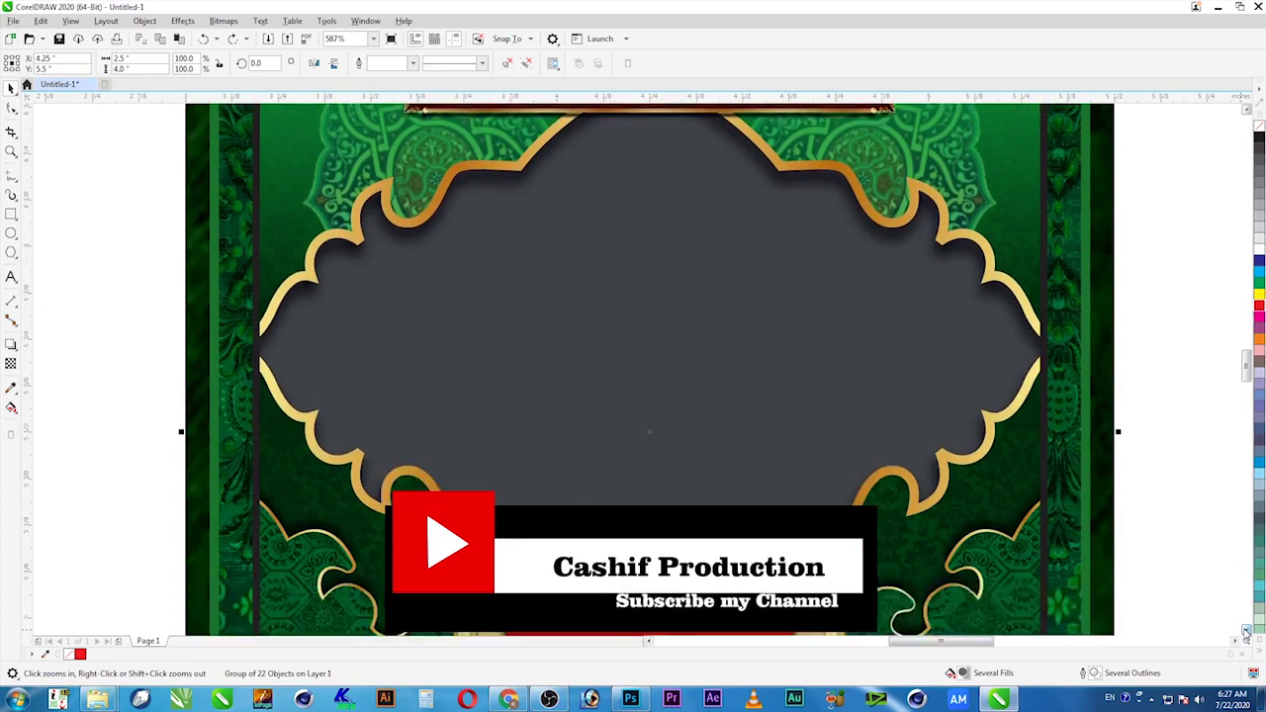
scroll(1246, 631, "down", 3)
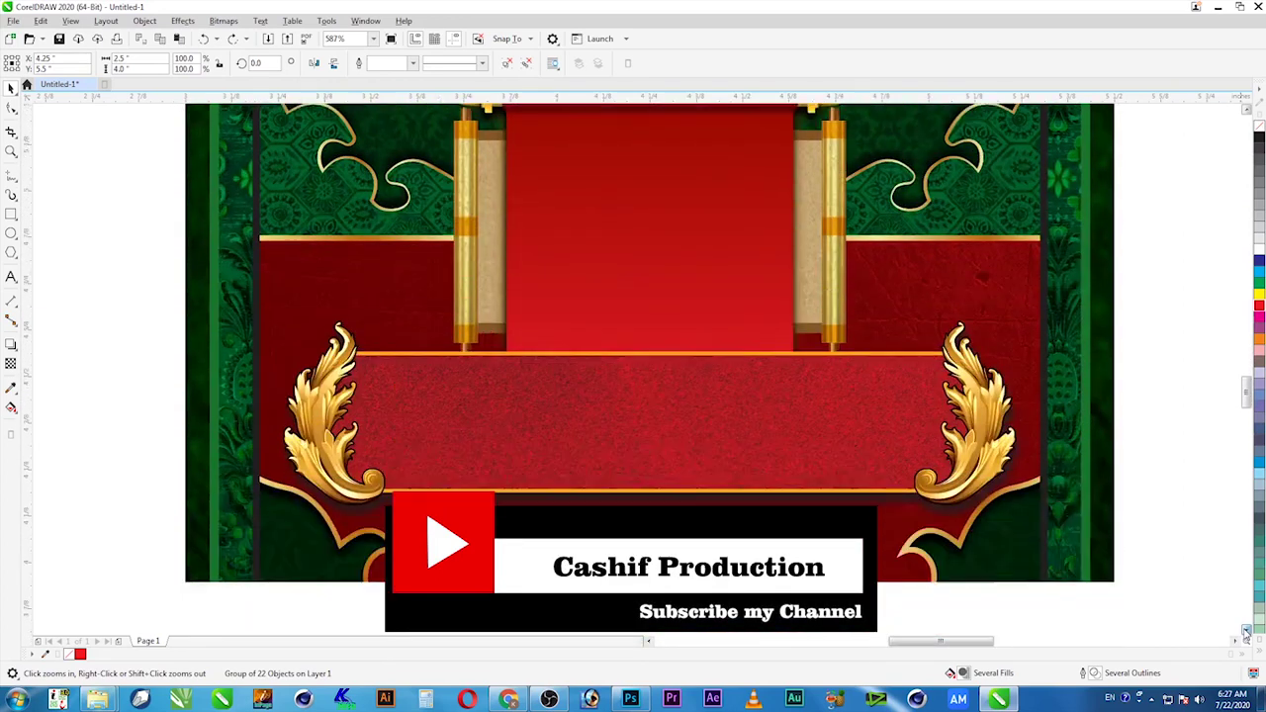
- Ungroup the complete poster into its separate objects
left_click(1161, 401)
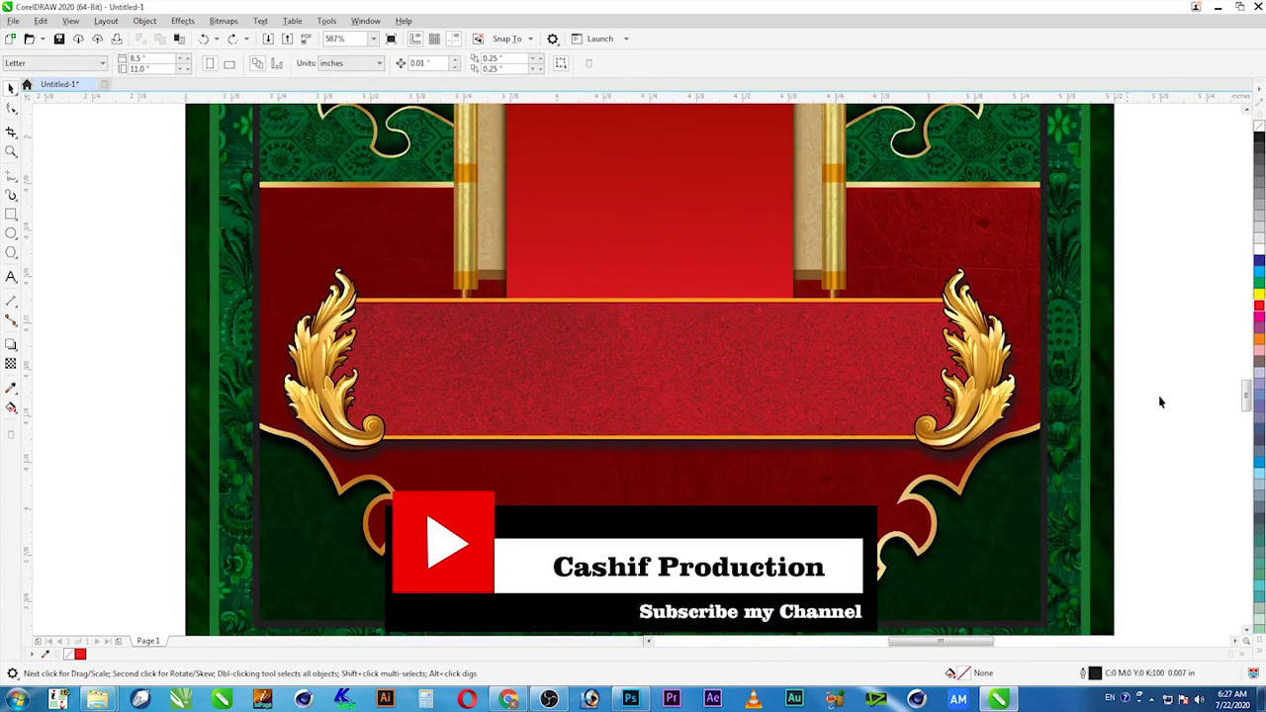
left_click(967, 414)
key("ctrl+u")
- Ungroup the pair of gold leaf ornaments beside the red banner and select the right leaf on its own
left_click(1173, 446)
left_click(961, 428)
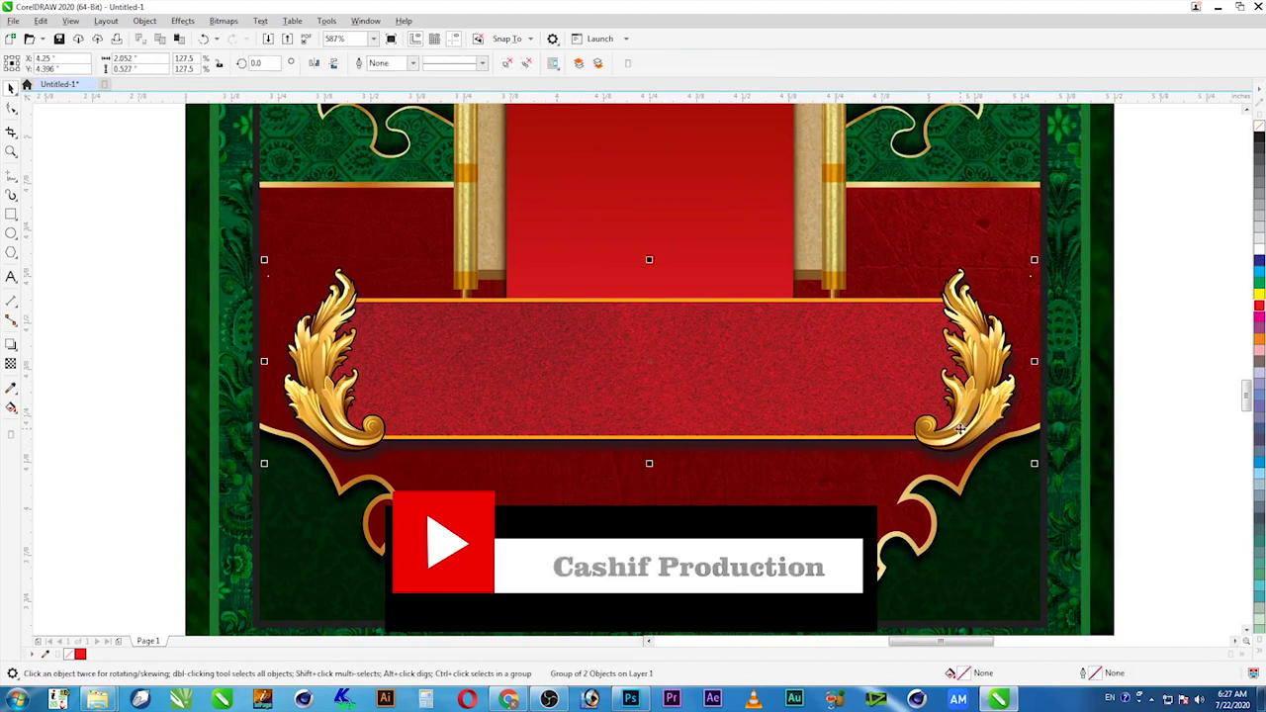
key("ctrl+u")
left_click(1148, 477)
left_click(975, 420)
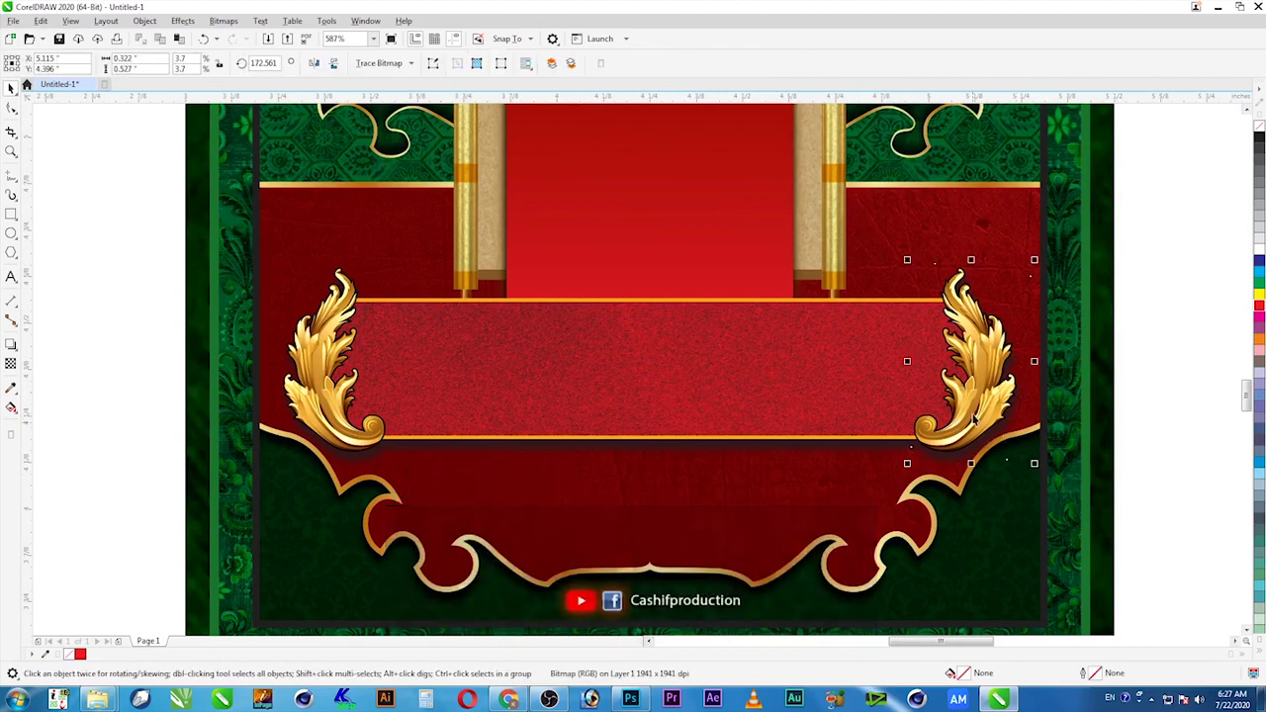
- Try moving the right gold leaf off the red banner, and undo the move along with the ungrouping of the leaf pair and poster
left_click_drag(955, 435, 1094, 435)
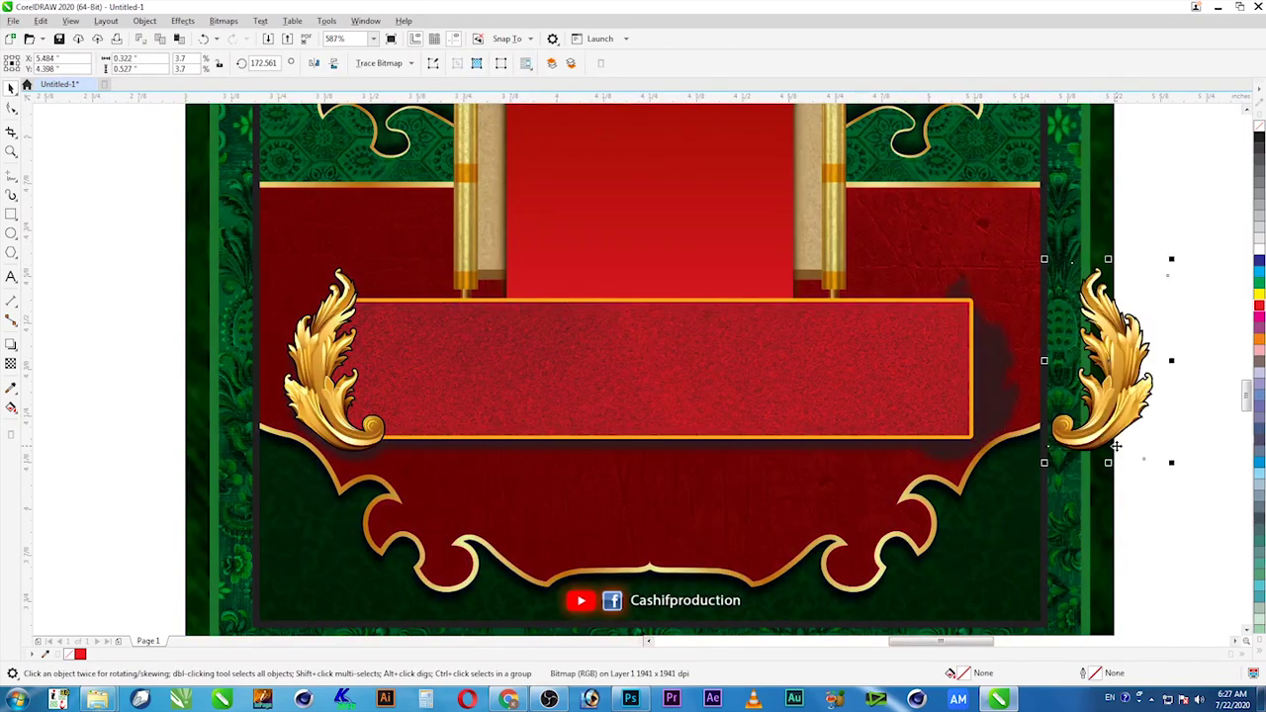
key("ctrl+z")
key("ctrl+z")
key("ctrl+z")
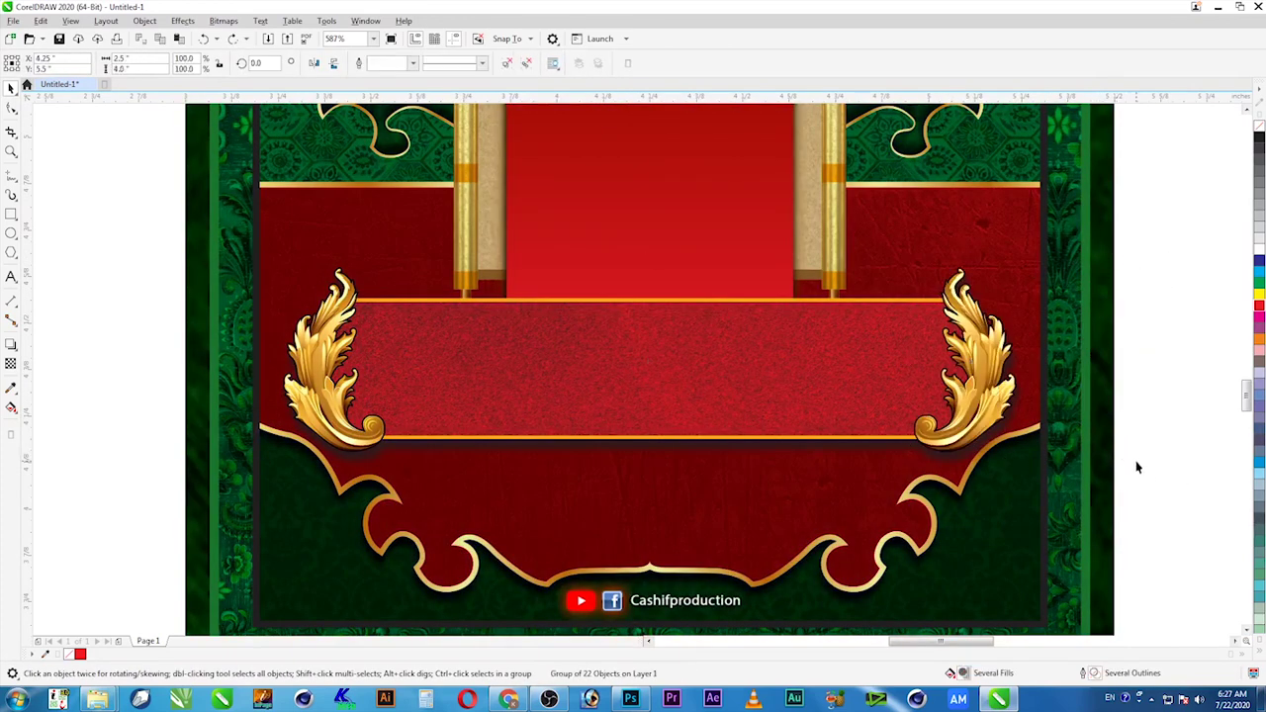
- Move the complete poster group up and to the right on the page, to about X 4.809", Y 6.31", and deselect it
scroll(1136, 425, "down", 3)
left_click(1033, 458)
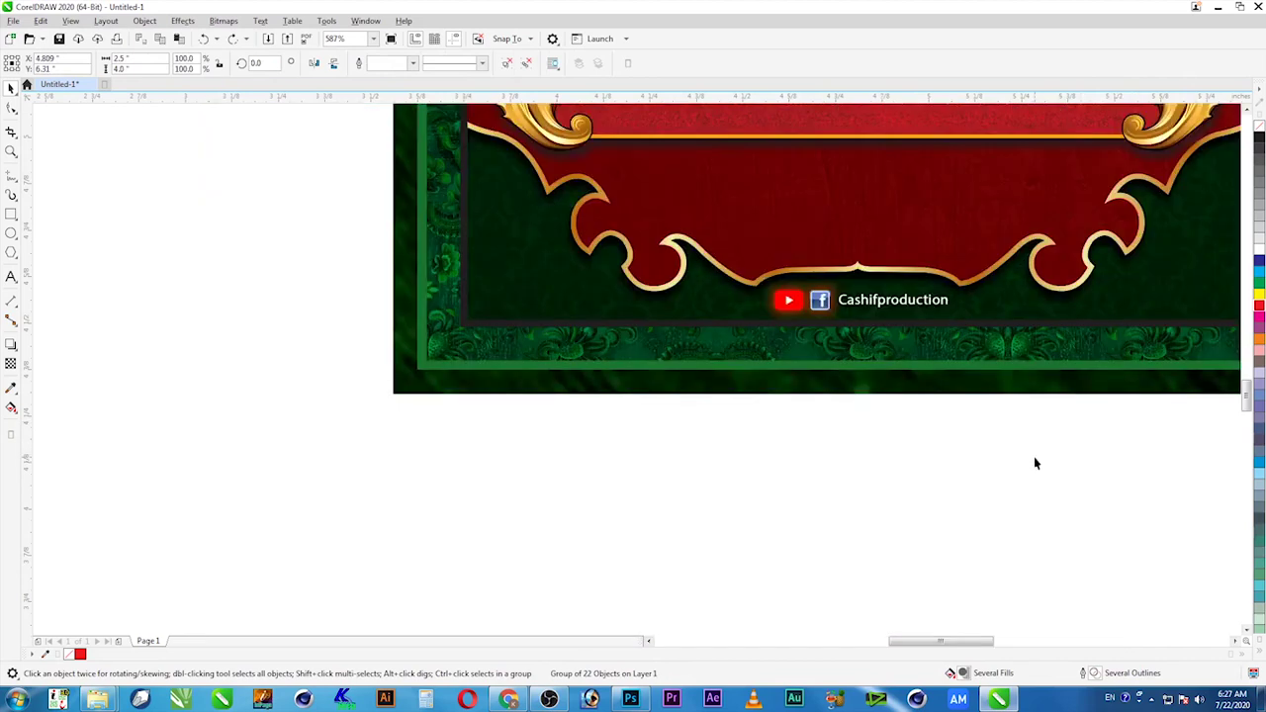
scroll(1034, 458, "down", 2)
key("F4")
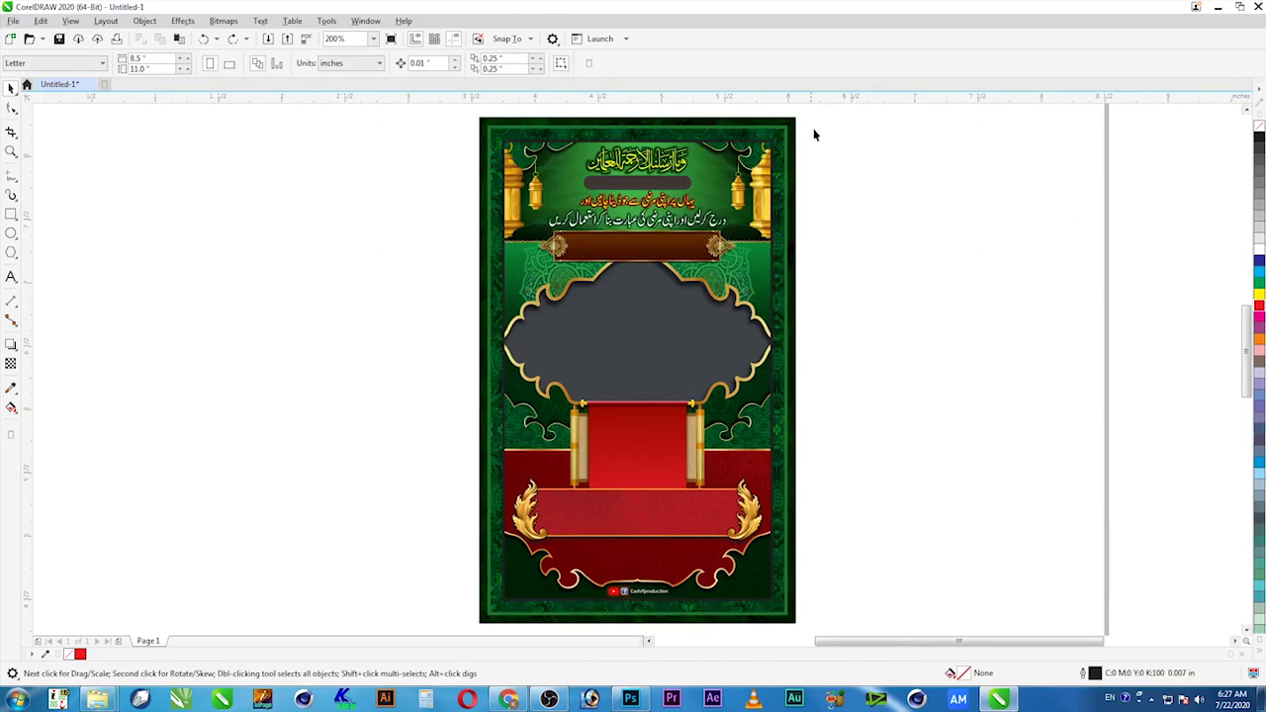
- Examine the poster's upper section up close, covering the calligraphy, lanterns, Urdu text lines and brown banner, and compare it with the whole layout
key("z")
left_click_drag(801, 114, 470, 436)
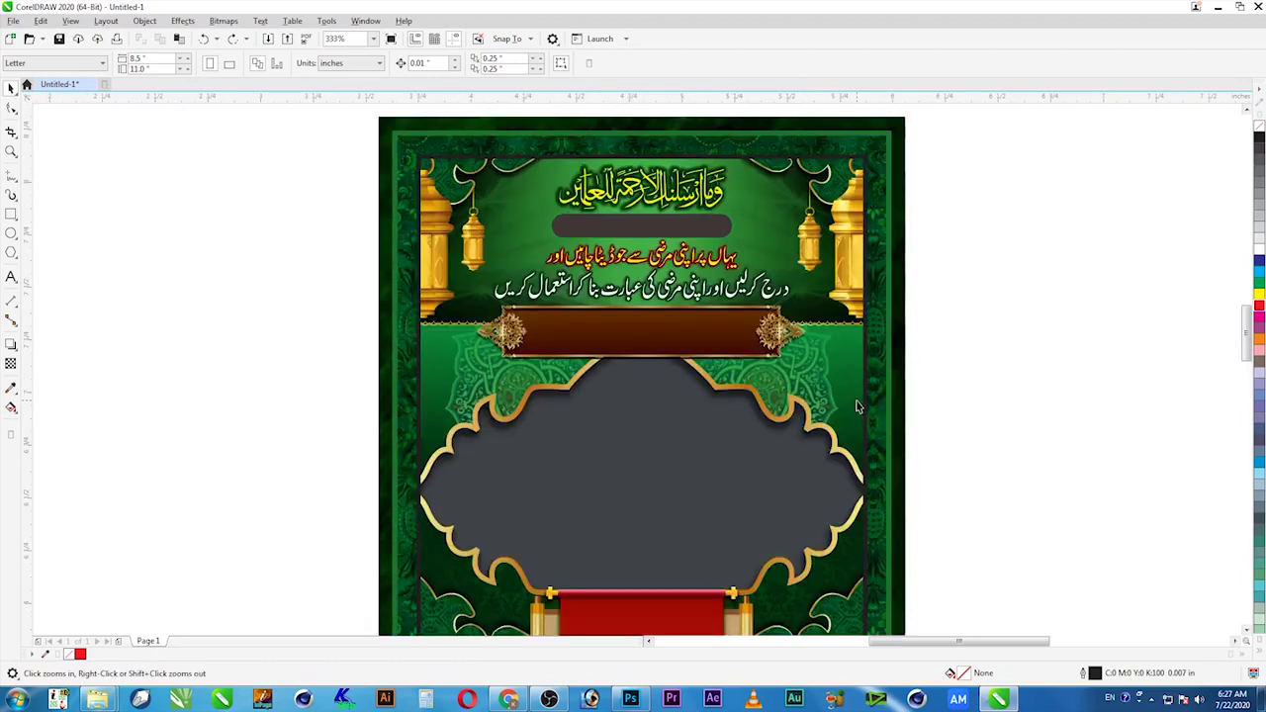
left_click_drag(918, 114, 366, 439)
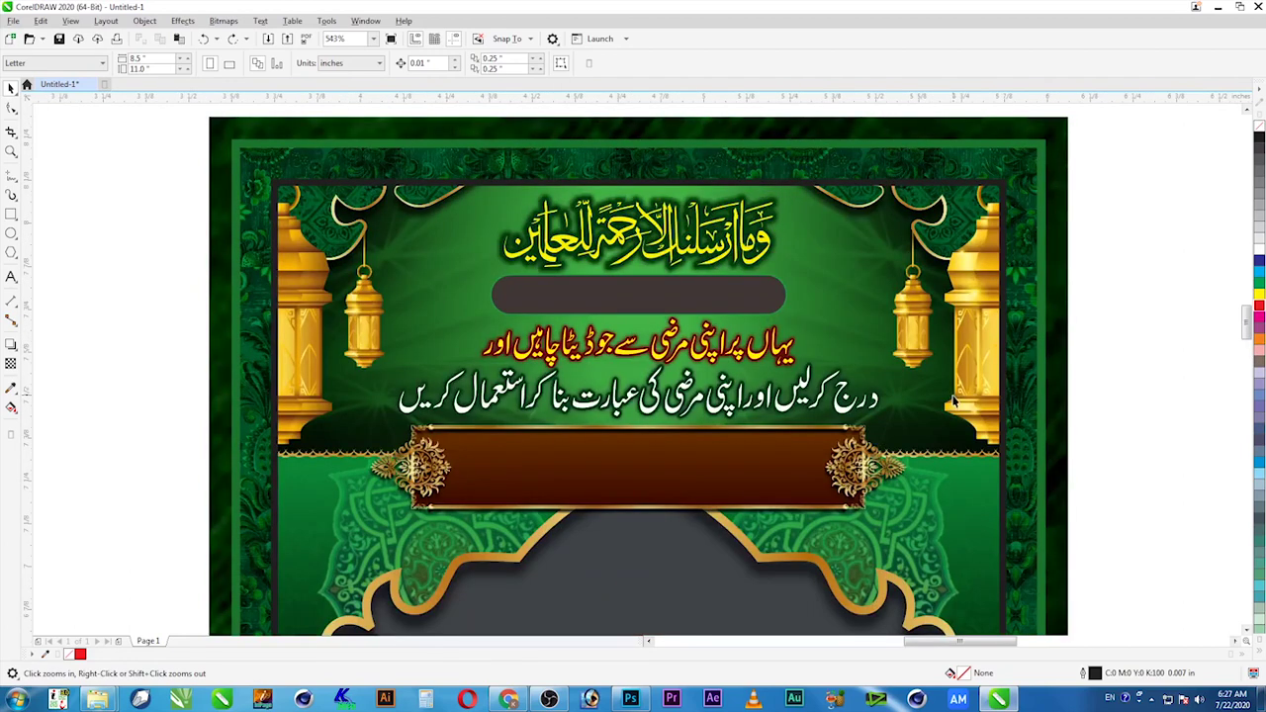
left_click_drag(206, 114, 1078, 546)
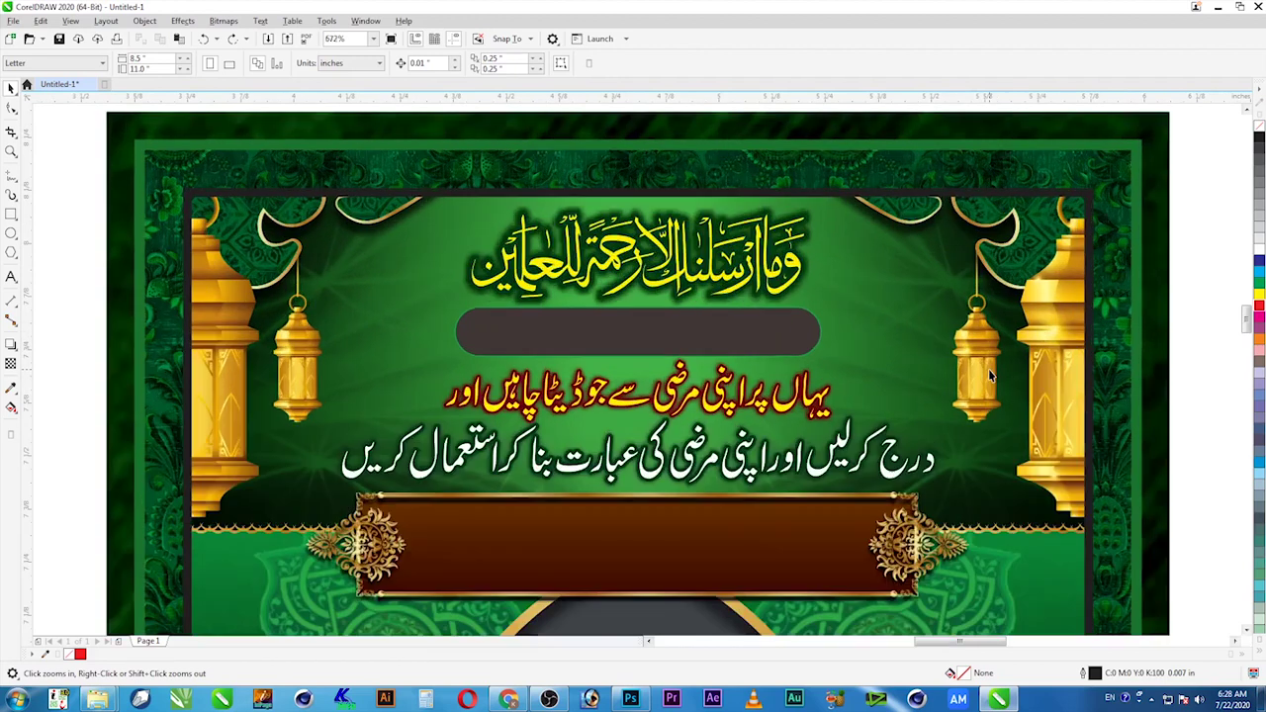
key("F4")
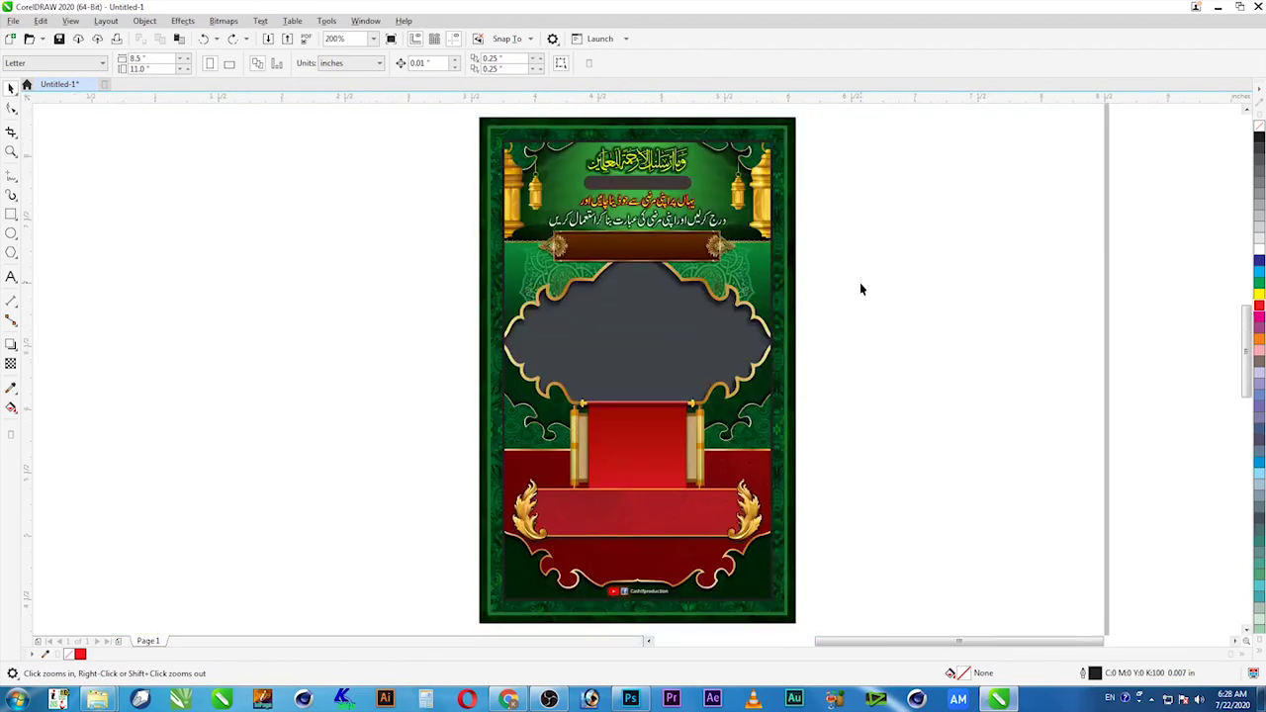
left_click_drag(799, 114, 477, 360)
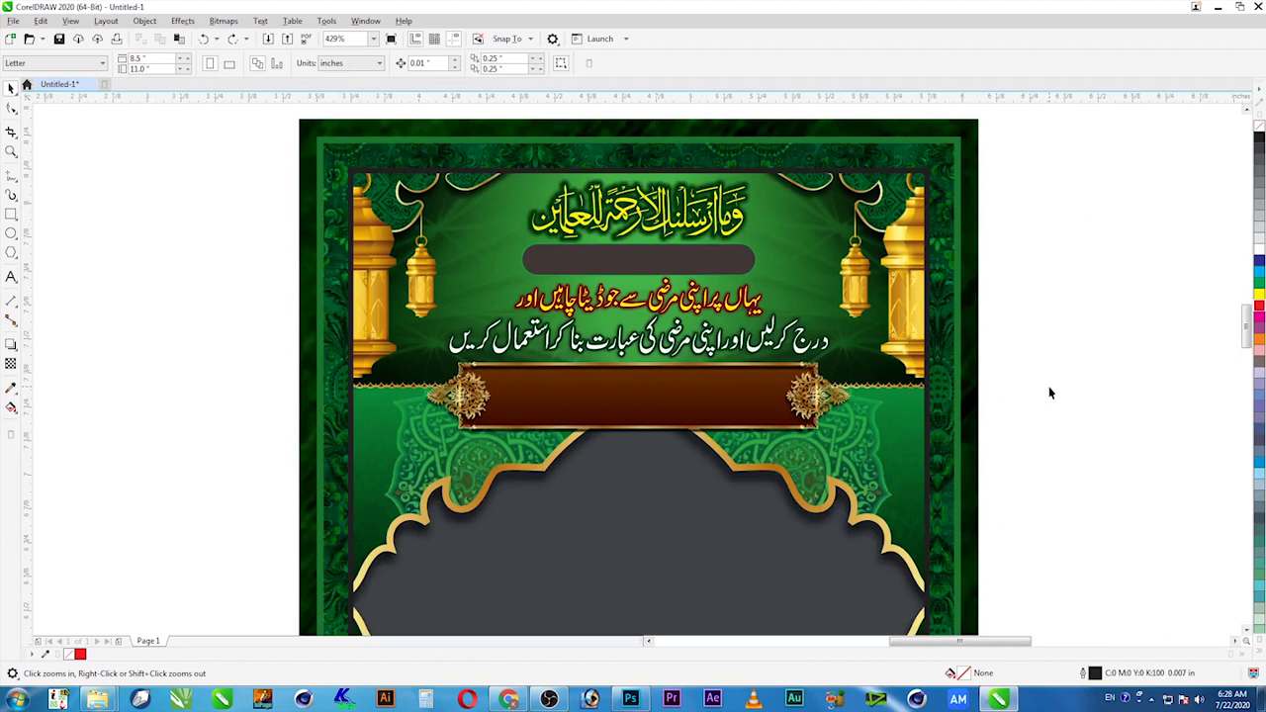
scroll(1048, 385, "down", 2)
key("F4")
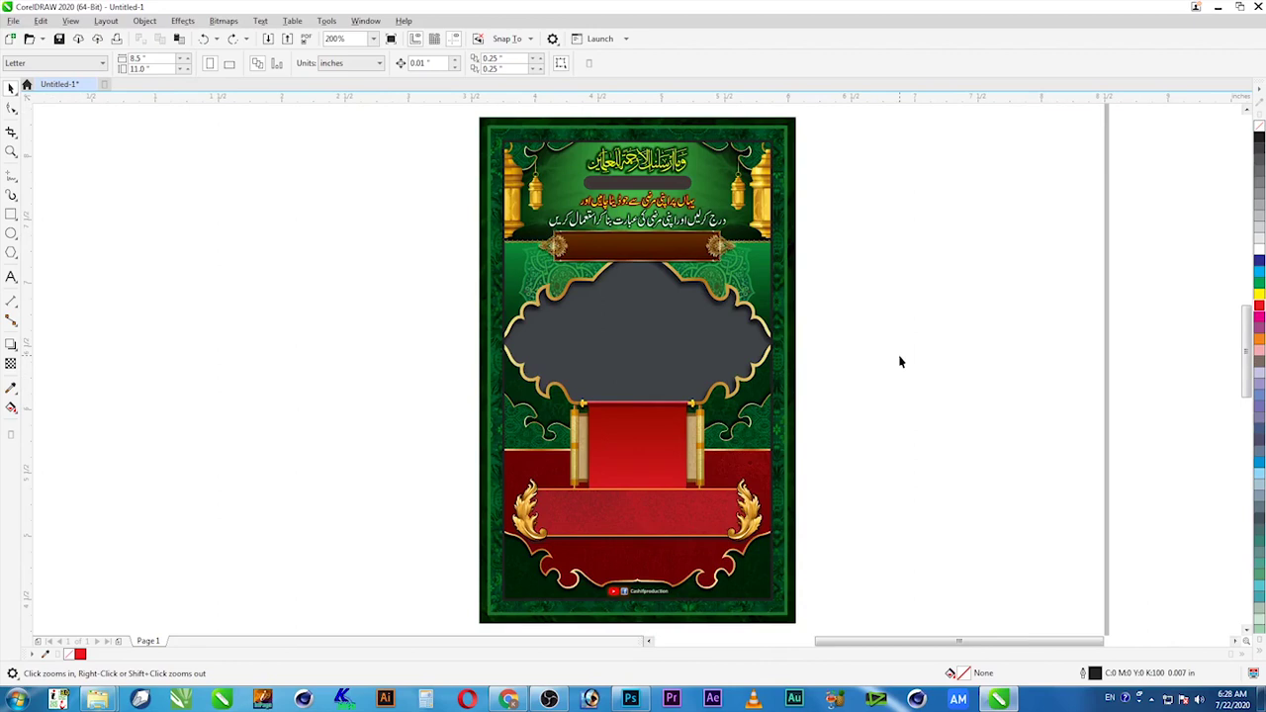
left_click_drag(493, 128, 790, 307)
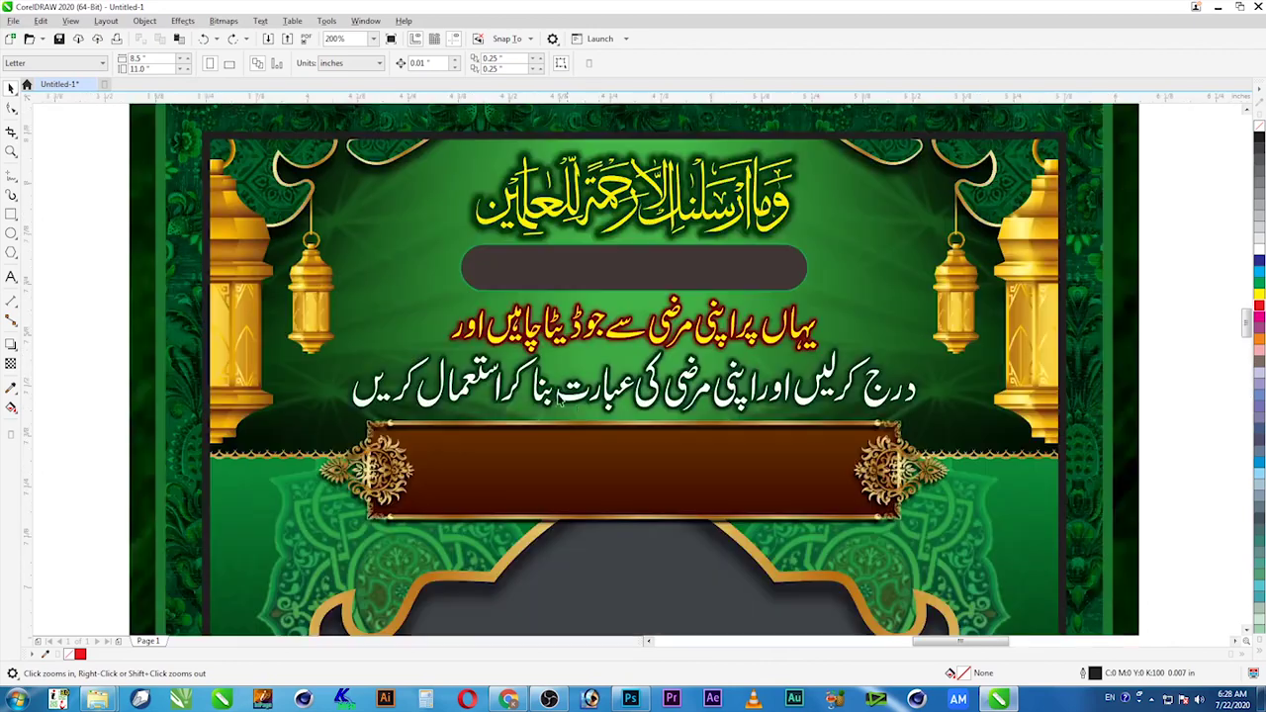
left_click_drag(561, 398, 772, 491)
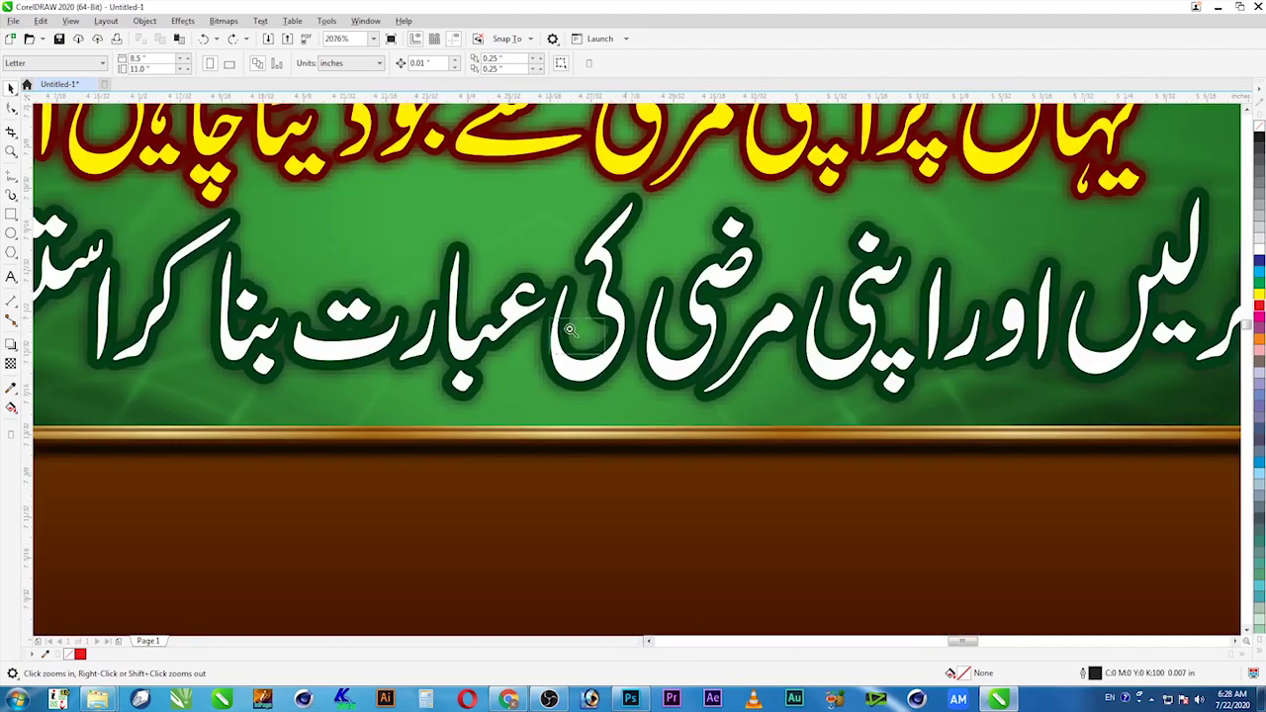
key("F4")
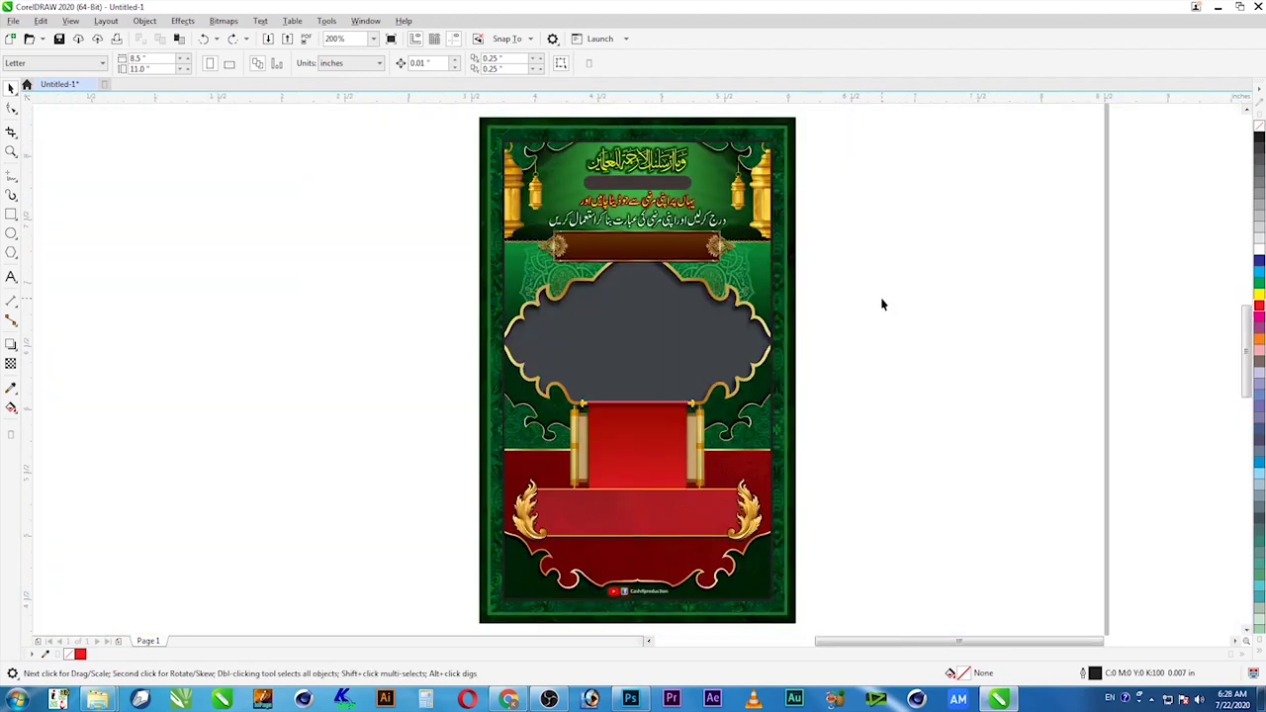